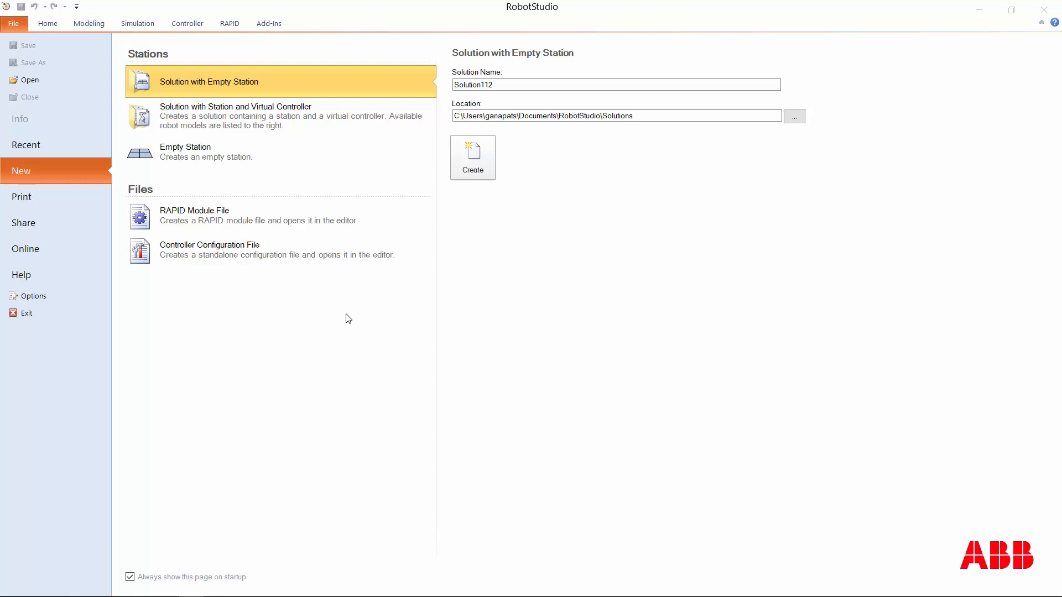
# - Create a solution with a station and virtual controller for the IRB 2400 12kg 1.55m robot model
pyautogui.click(188, 115)
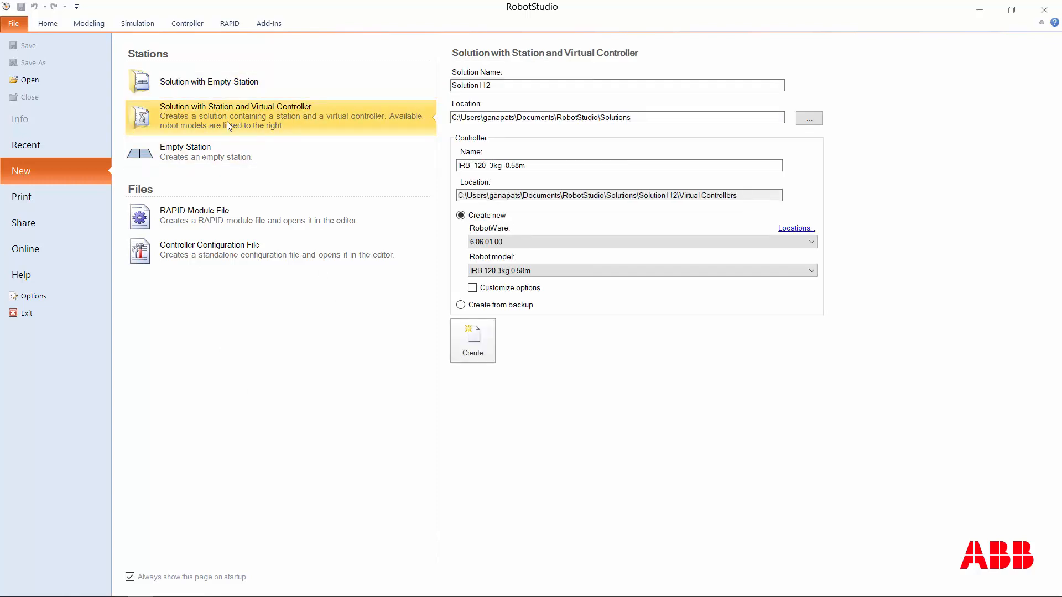
pyautogui.click(811, 272)
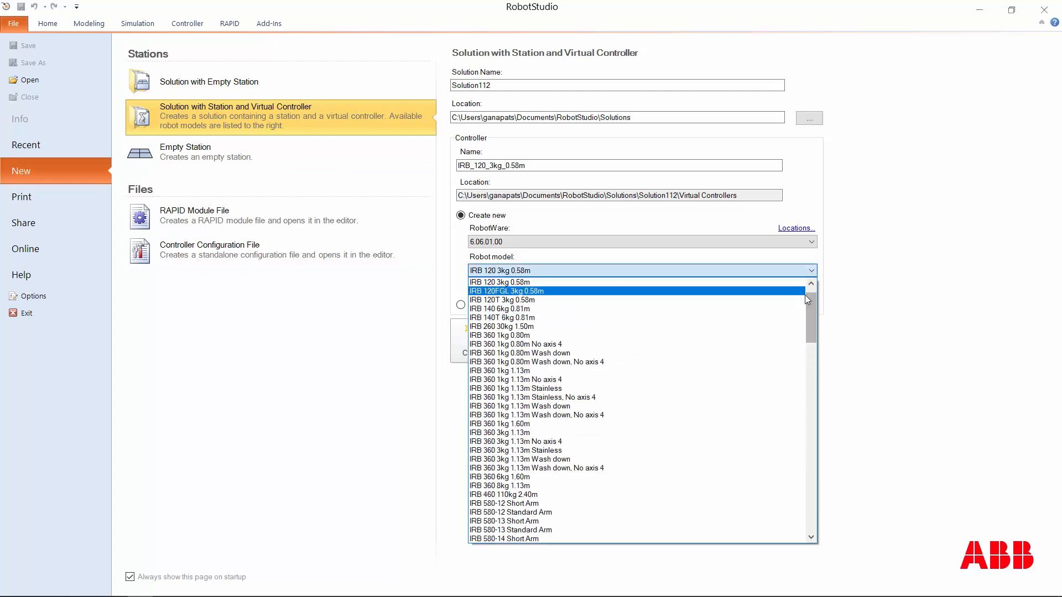
pyautogui.moveTo(811, 304); pyautogui.dragTo(808, 367)
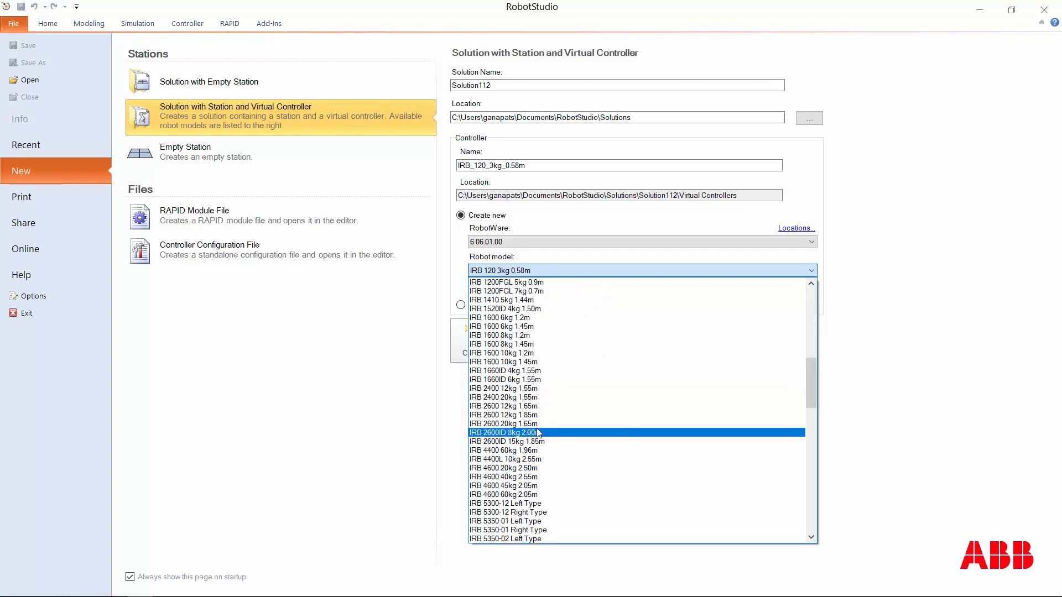
pyautogui.click(498, 389)
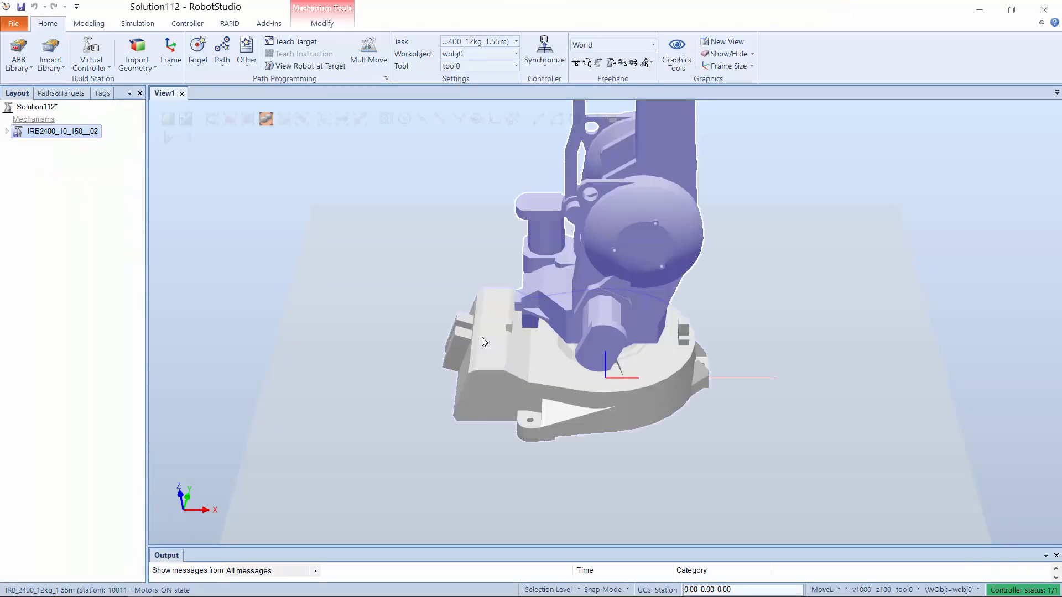
pyautogui.click(840, 273)
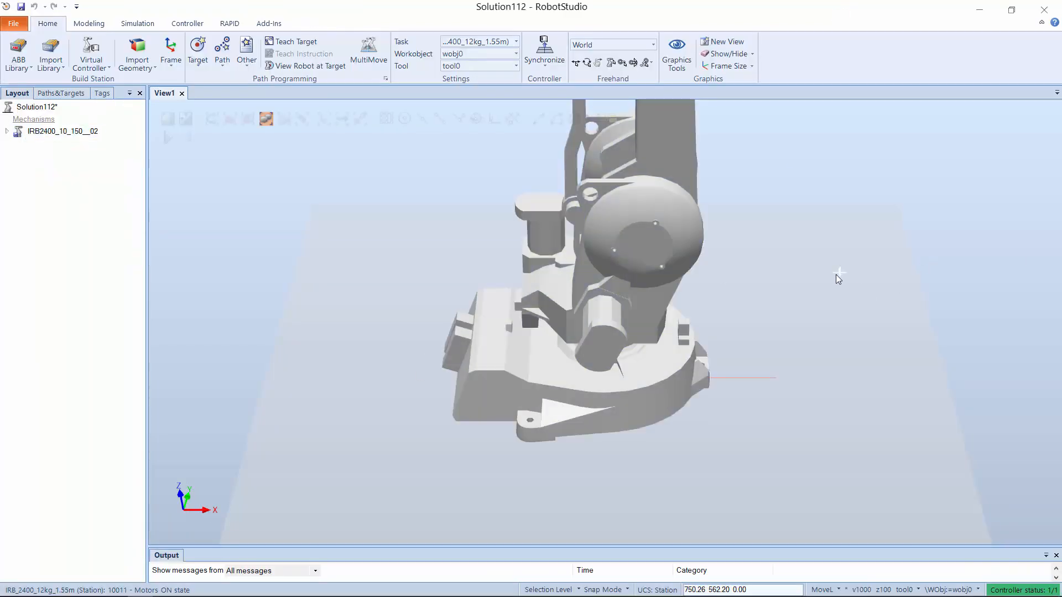
# - Examine the complete robot in the station from an angled view
pyautogui.scroll(-5, 835, 274)
pyautogui.scroll(-2, 834, 278)
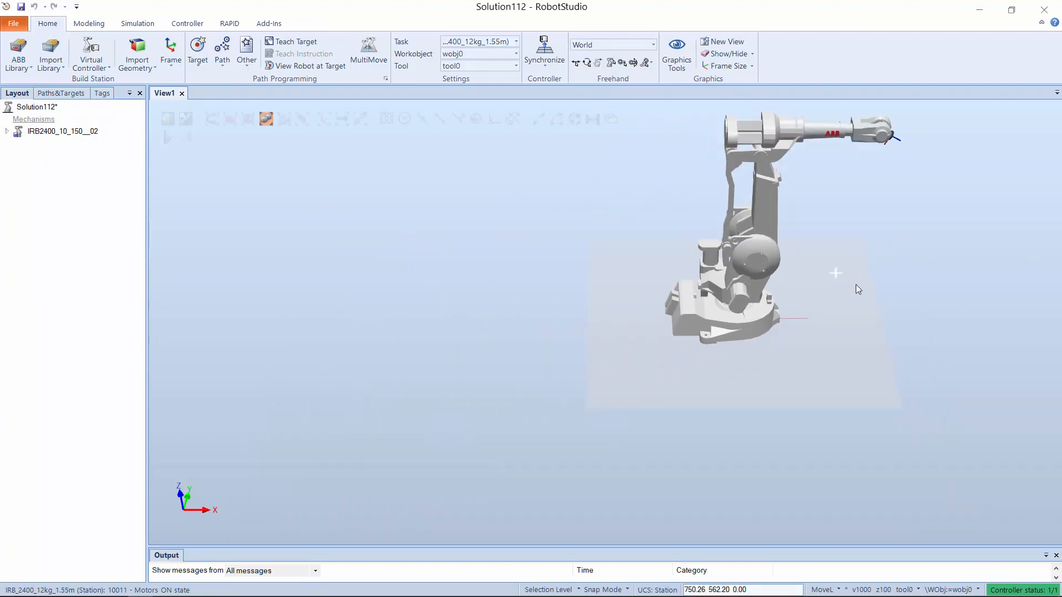
pyautogui.keyDown('ctrl'); pyautogui.keyDown('shift'); pyautogui.moveTo(840, 279); pyautogui.dragTo(912, 348); pyautogui.keyUp('shift'); pyautogui.keyUp('ctrl')
pyautogui.keyDown('ctrl'); pyautogui.moveTo(835, 292); pyautogui.dragTo(787, 293); pyautogui.keyUp('ctrl')
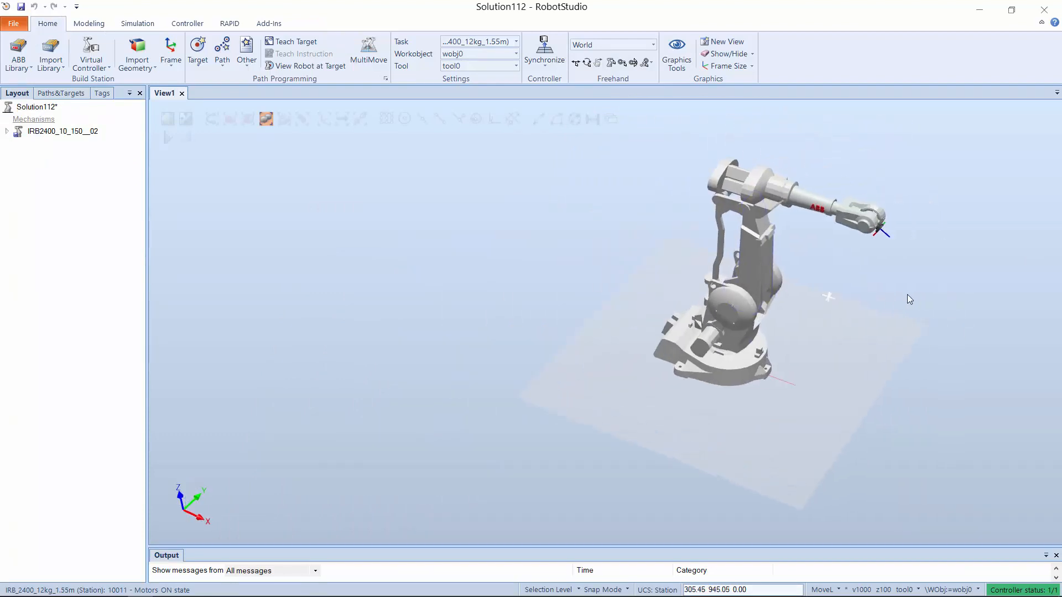
pyautogui.keyDown('ctrl'); pyautogui.moveTo(907, 294); pyautogui.dragTo(837, 288); pyautogui.keyUp('ctrl')
pyautogui.scroll(3, 704, 309)
pyautogui.keyDown('ctrl'); pyautogui.moveTo(650, 295); pyautogui.dragTo(725, 309); pyautogui.keyUp('ctrl')
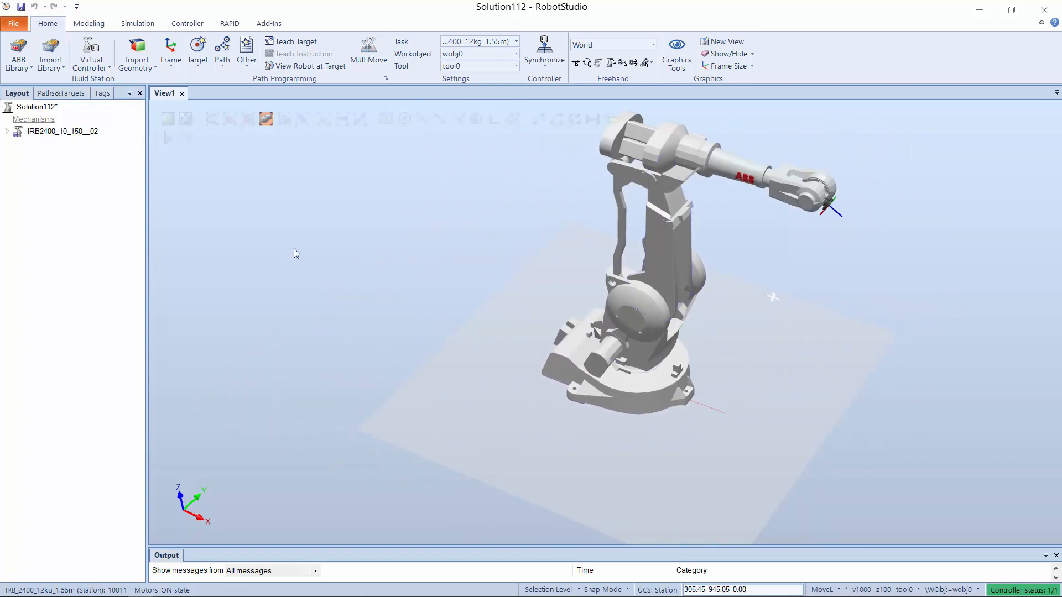
# - Import the AW Gun PSF 25 welding tool from the equipment library into the station
pyautogui.click(62, 69)
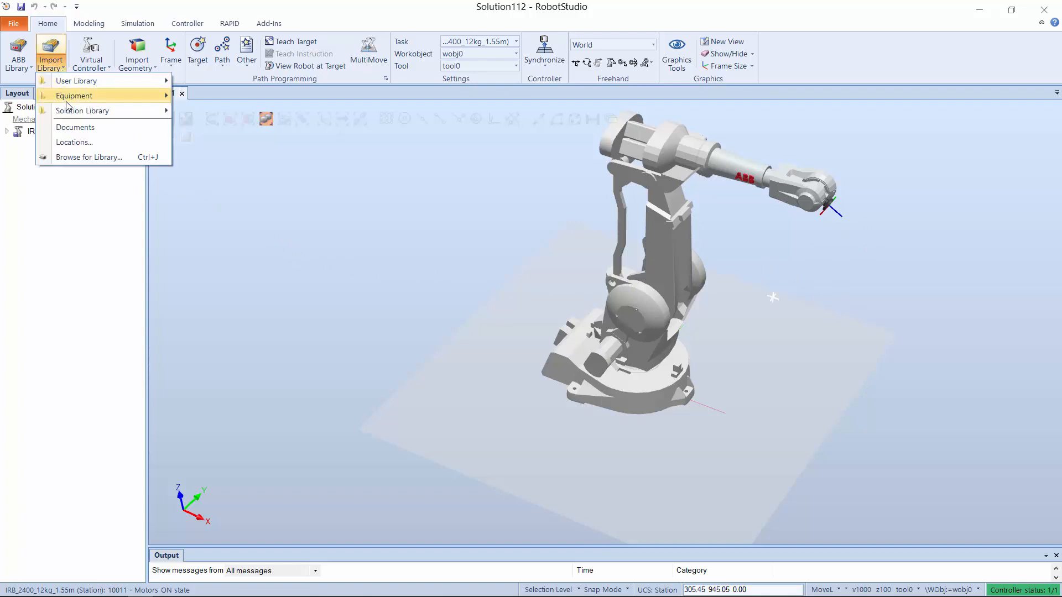
pyautogui.moveTo(71, 111)
pyautogui.moveTo(509, 186); pyautogui.dragTo(503, 363)
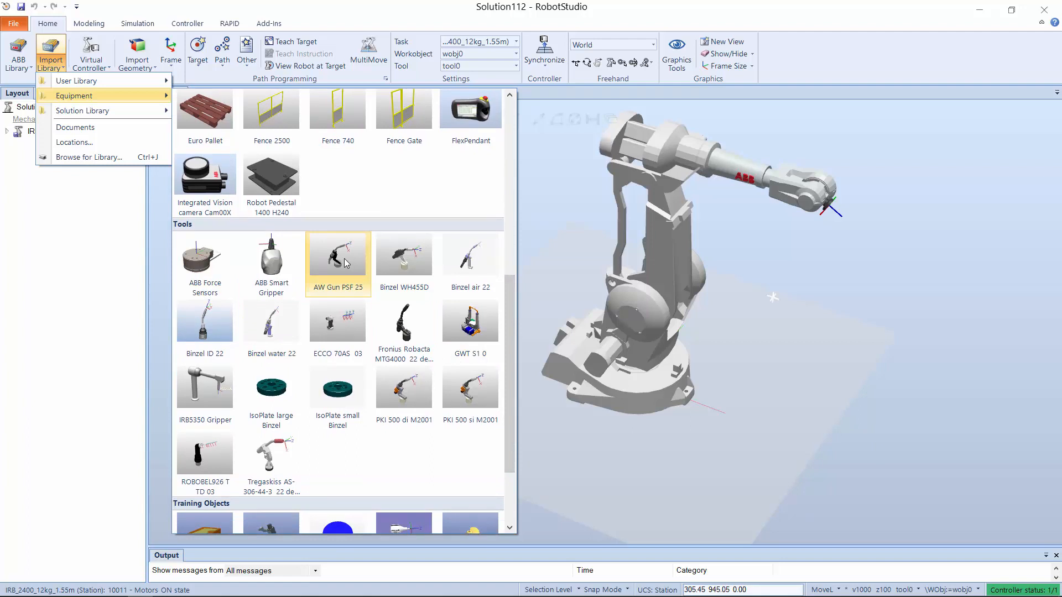
pyautogui.click(340, 264)
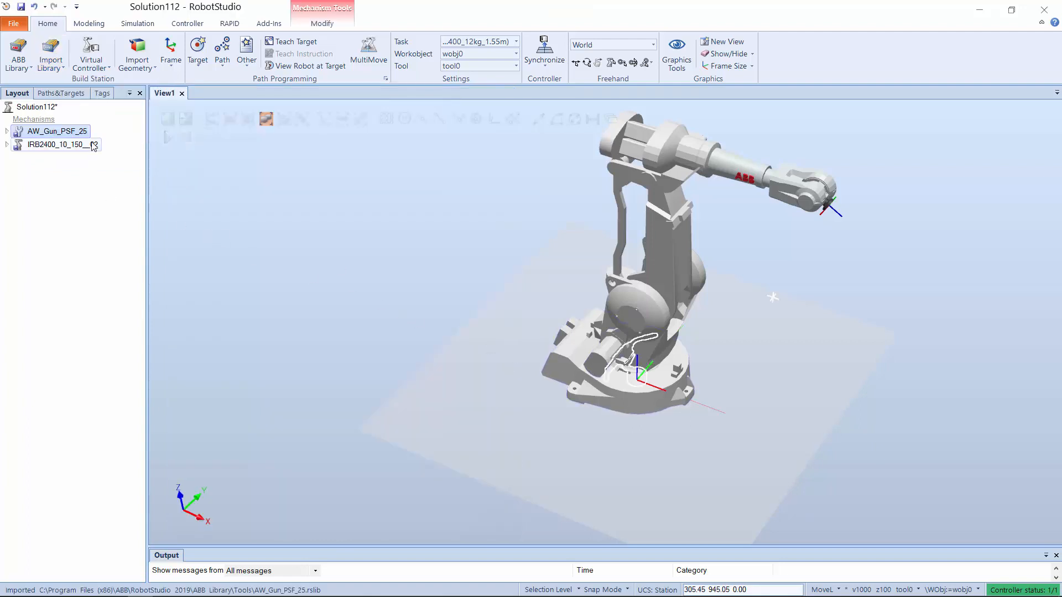
# - Attach the AW_Gun_PSF_25 tool to the IRB2400_10_150__02 (T_ROB1) robot and update the tool's position
pyautogui.rightClick(43, 134)
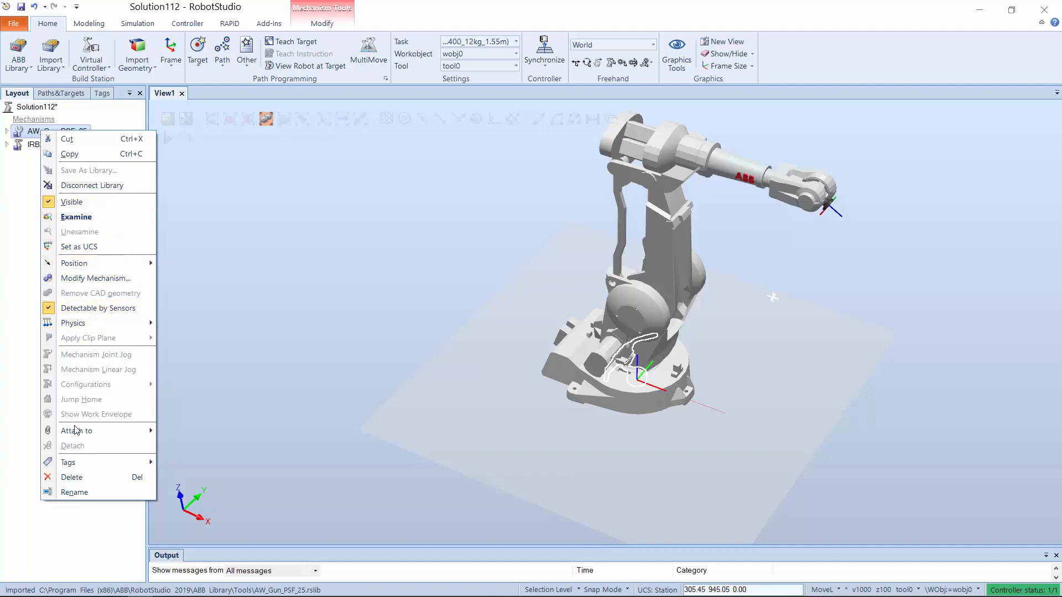
pyautogui.moveTo(78, 438)
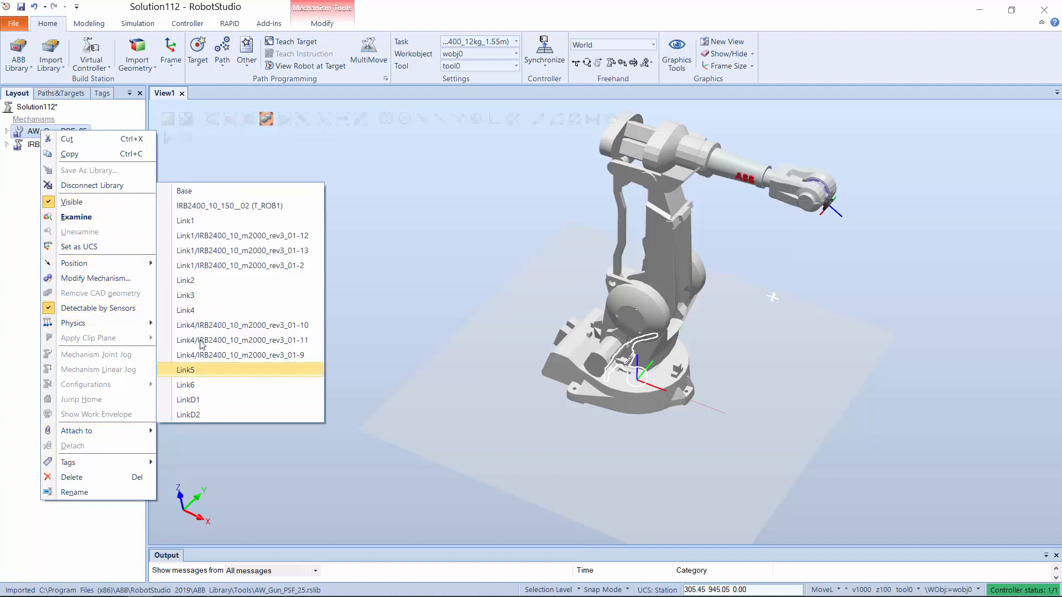
pyautogui.click(212, 207)
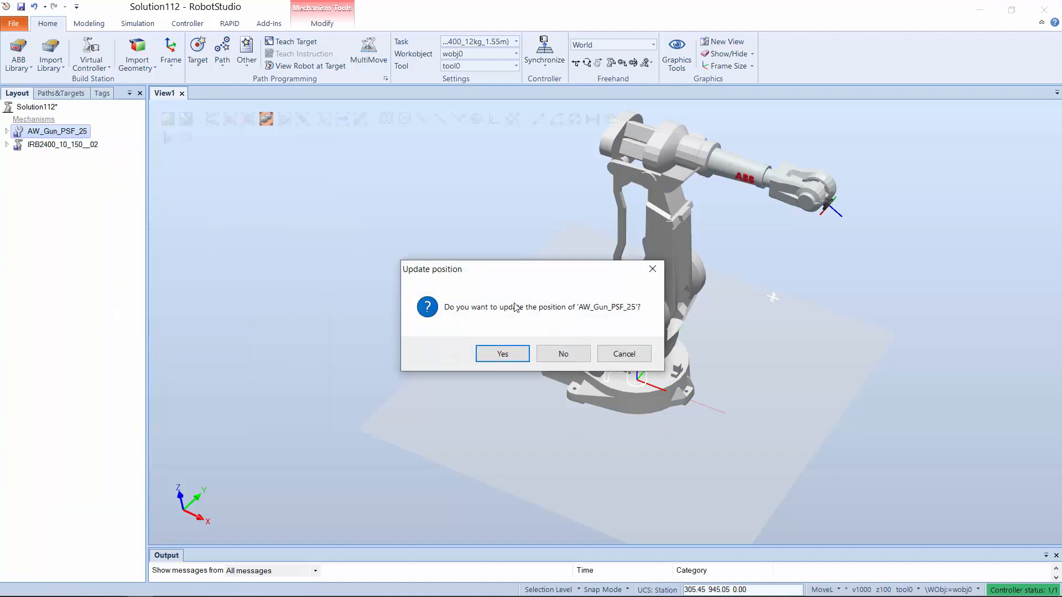
pyautogui.click(503, 356)
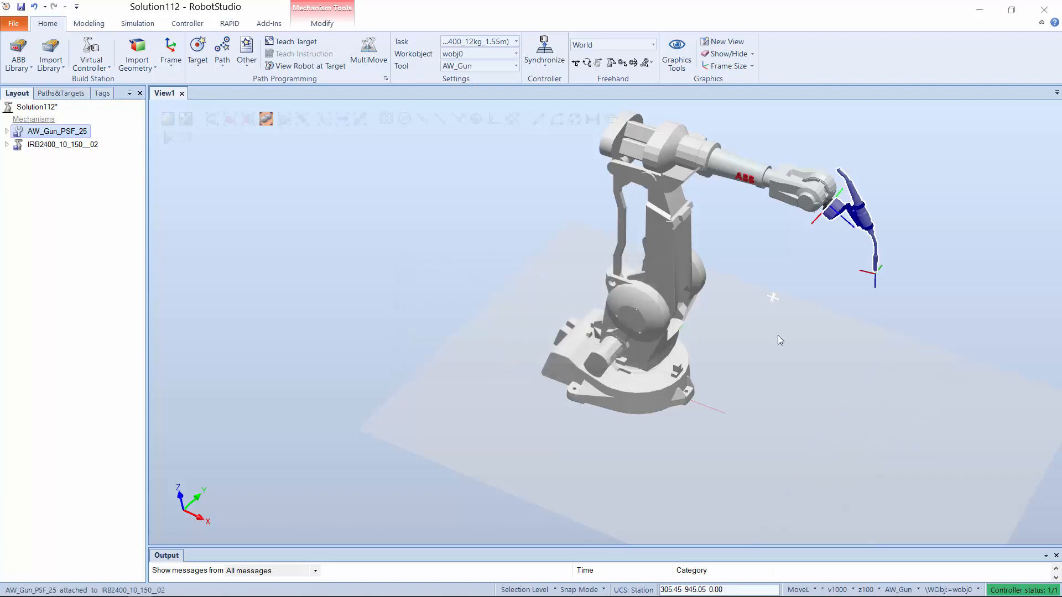
pyautogui.click(803, 319)
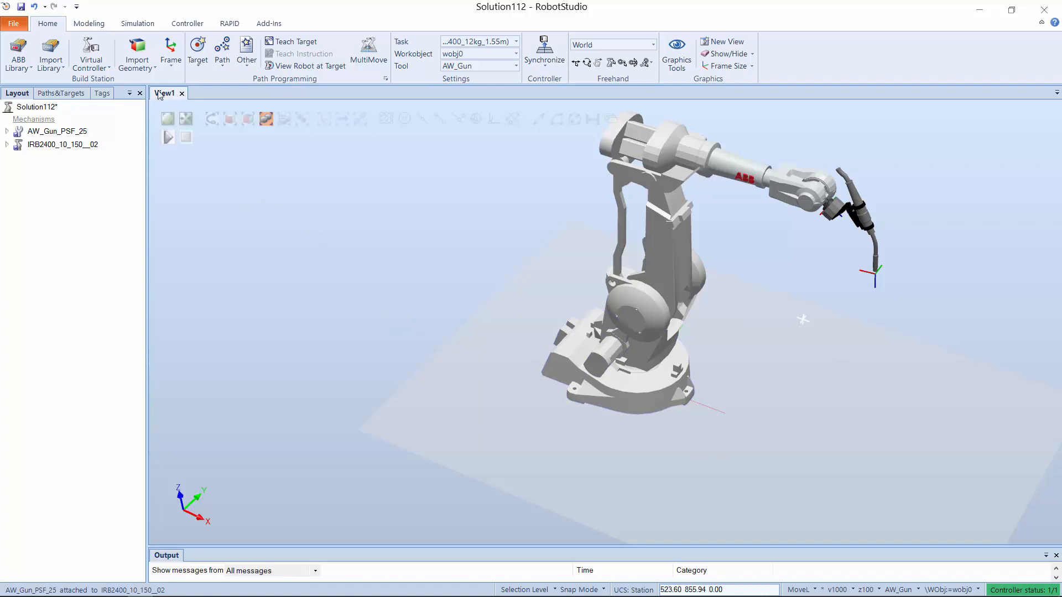
# - Browse for geometry to import in C:\Program Files (x86)\ABB\RobotStudio 2019\ABB Library\Training Objects
pyautogui.click(150, 69)
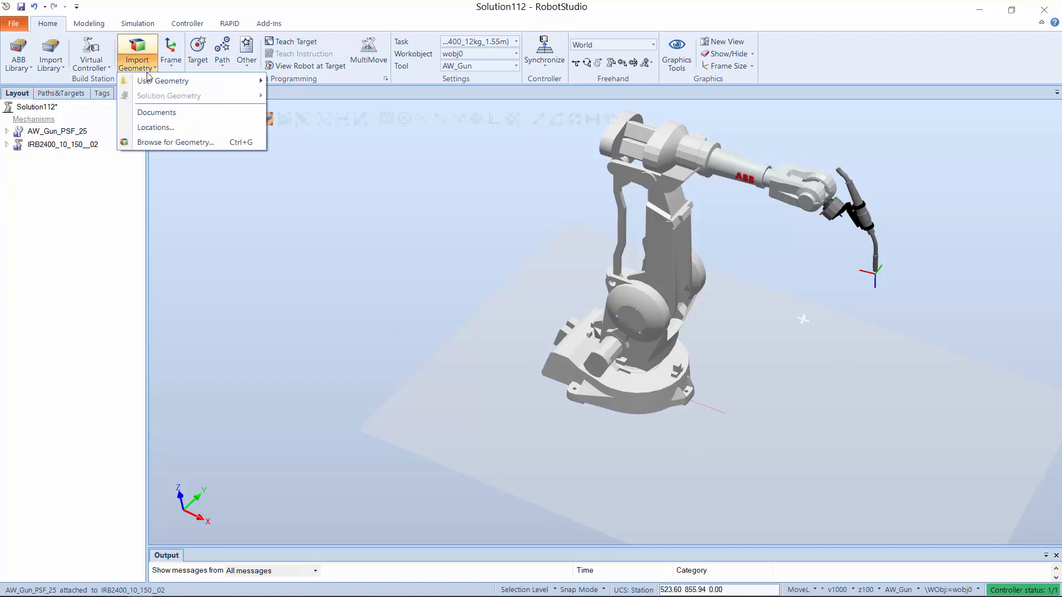
pyautogui.click(150, 143)
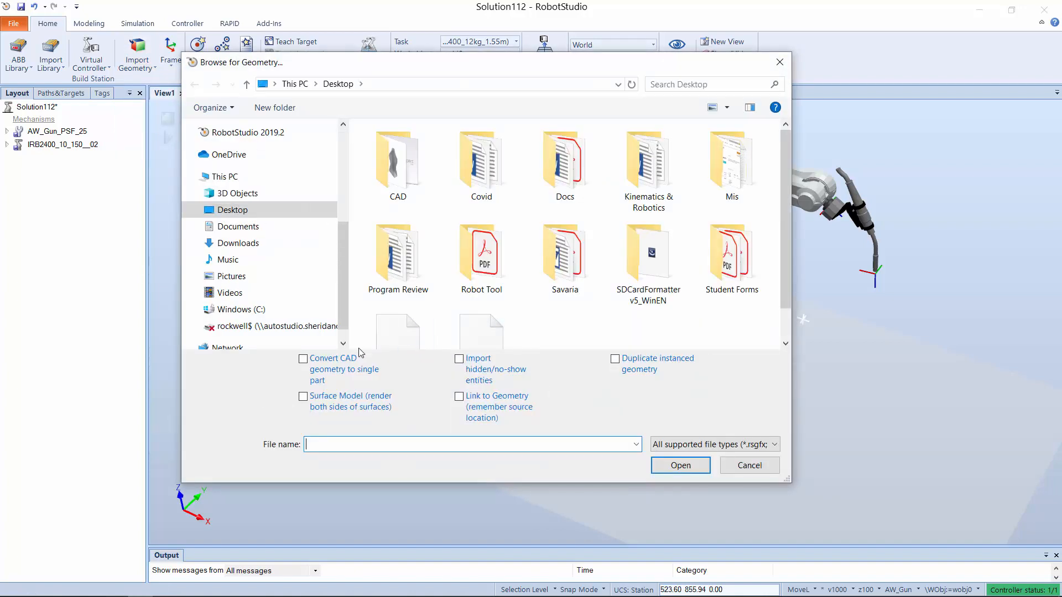
pyautogui.click(240, 312)
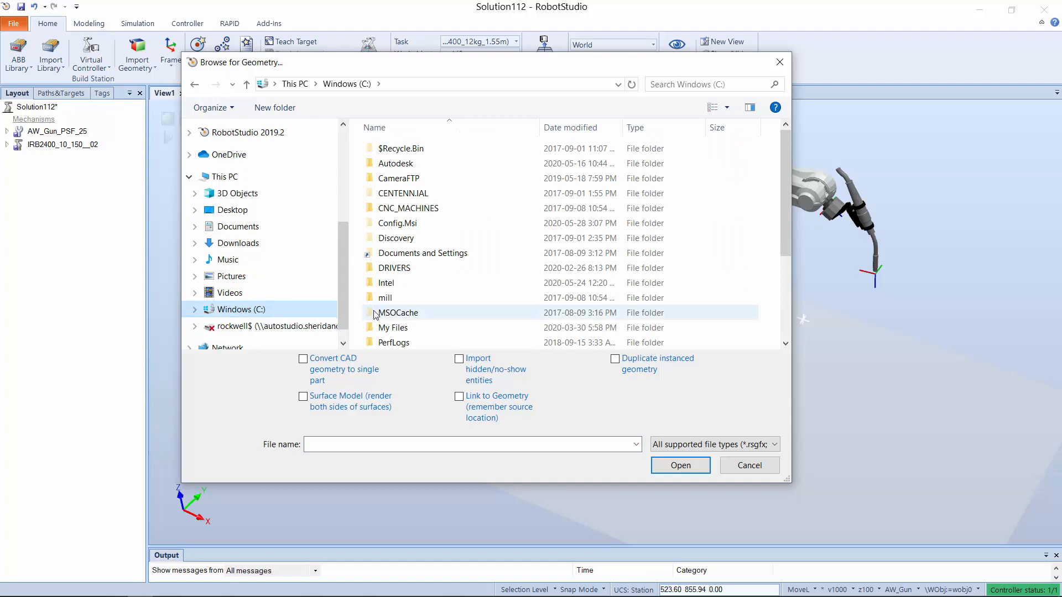
pyautogui.scroll(-2, 486, 321)
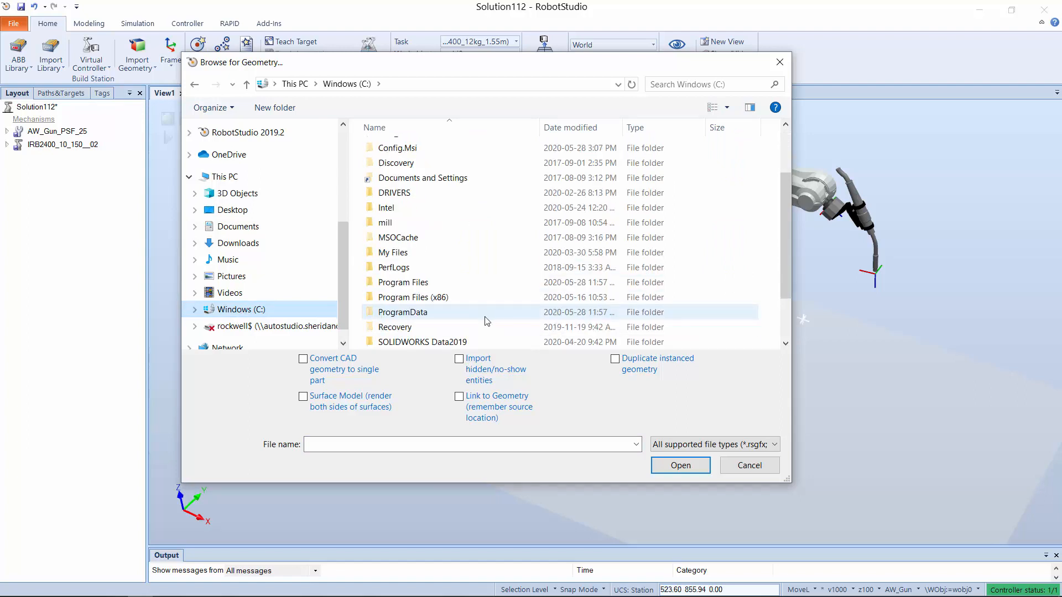
pyautogui.scroll(-1, 486, 321)
pyautogui.click(412, 255)
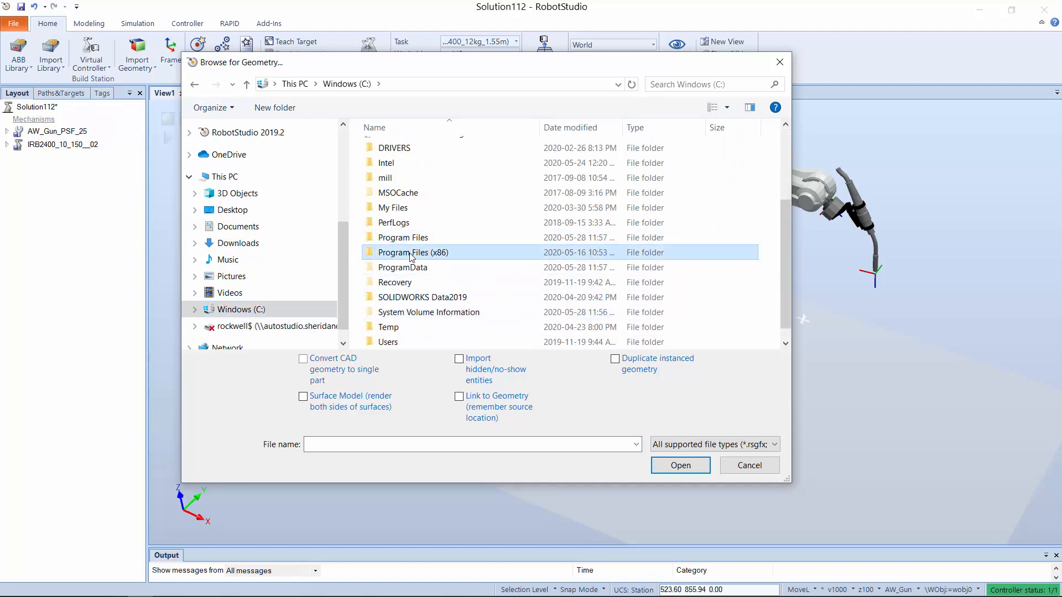
pyautogui.doubleClick(411, 255)
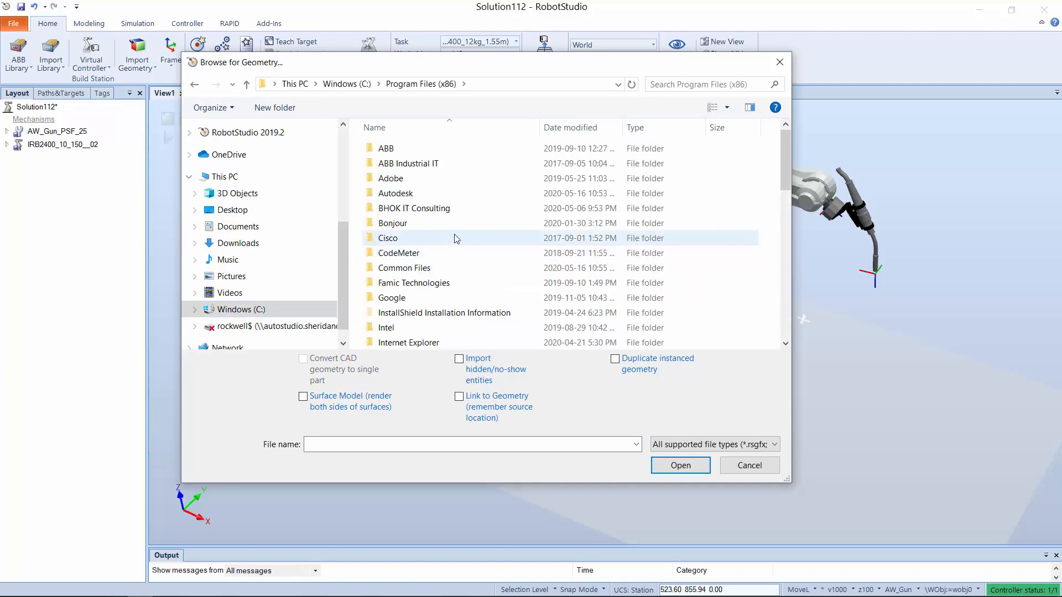
pyautogui.doubleClick(383, 150)
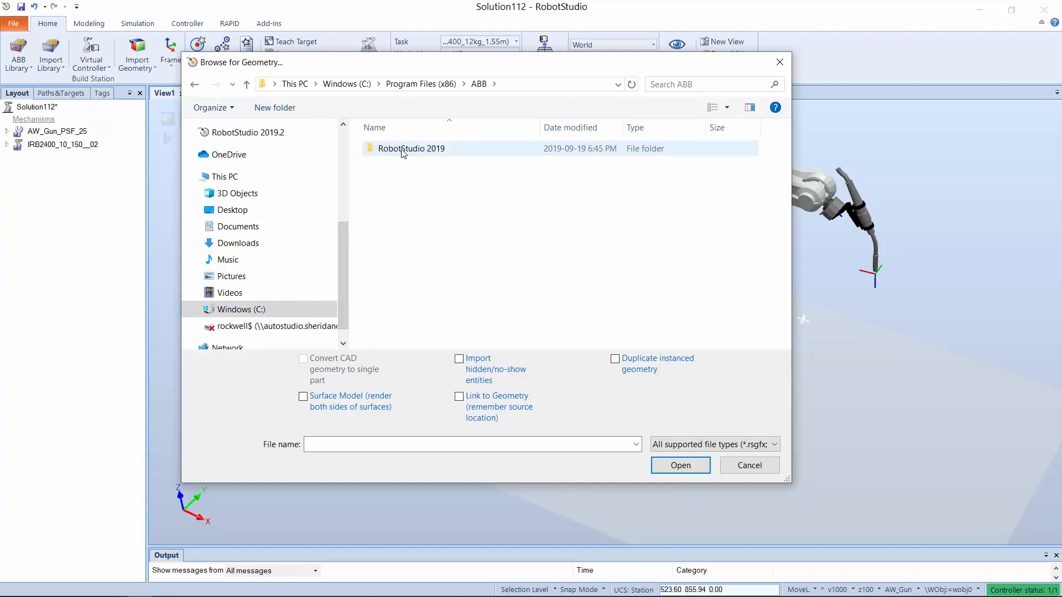
pyautogui.doubleClick(403, 152)
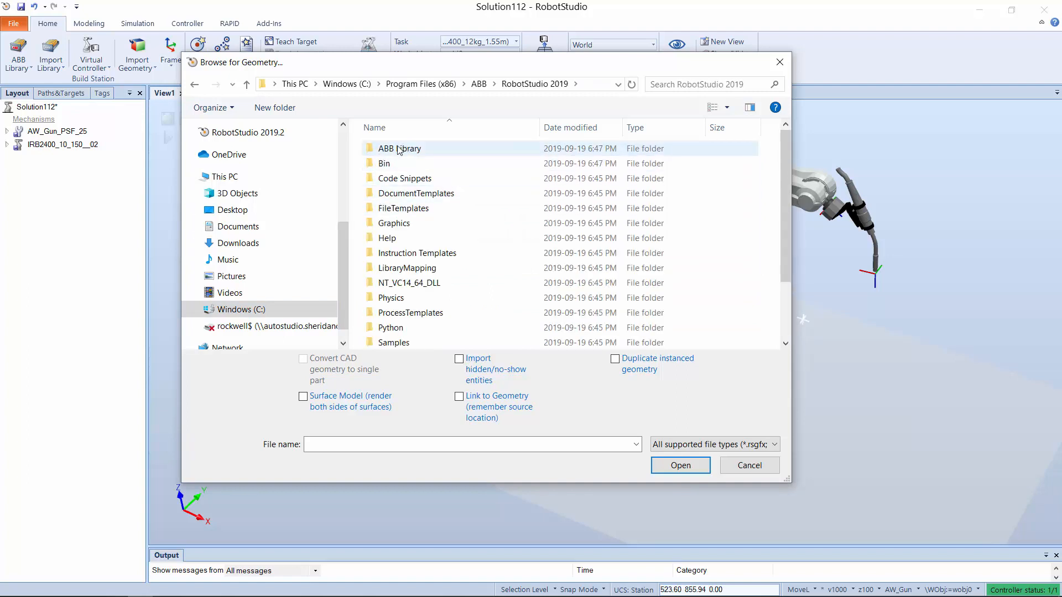
pyautogui.doubleClick(399, 151)
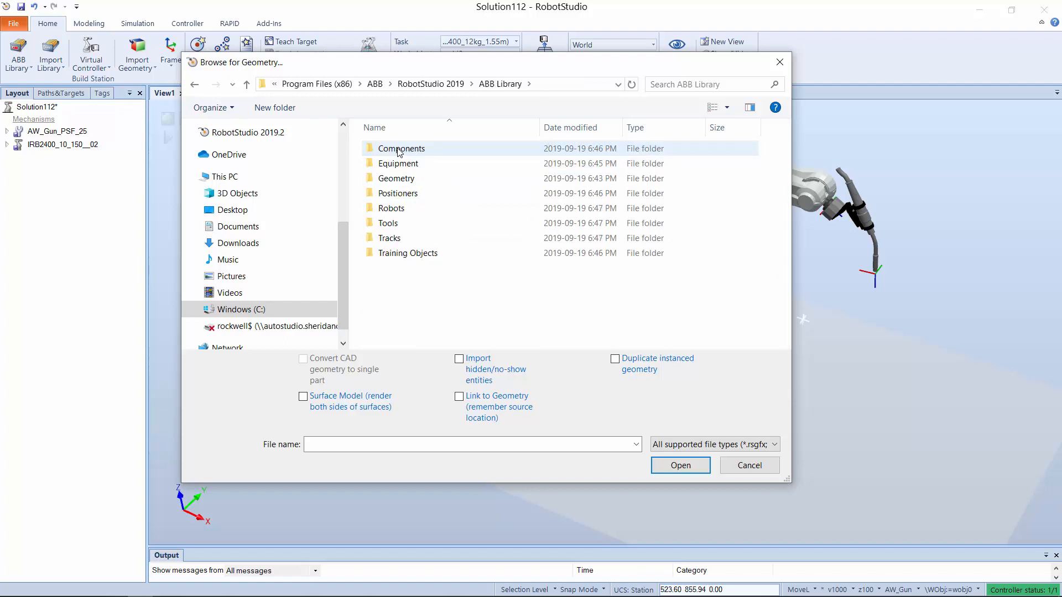
pyautogui.doubleClick(400, 253)
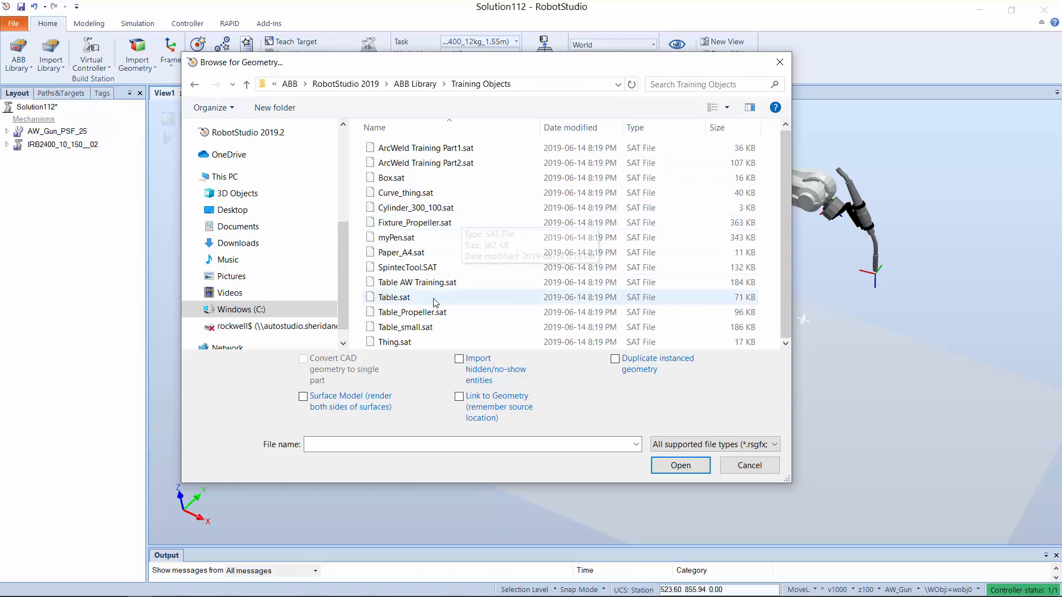
# - Import the Table.sat geometry into the station
pyautogui.click(393, 301)
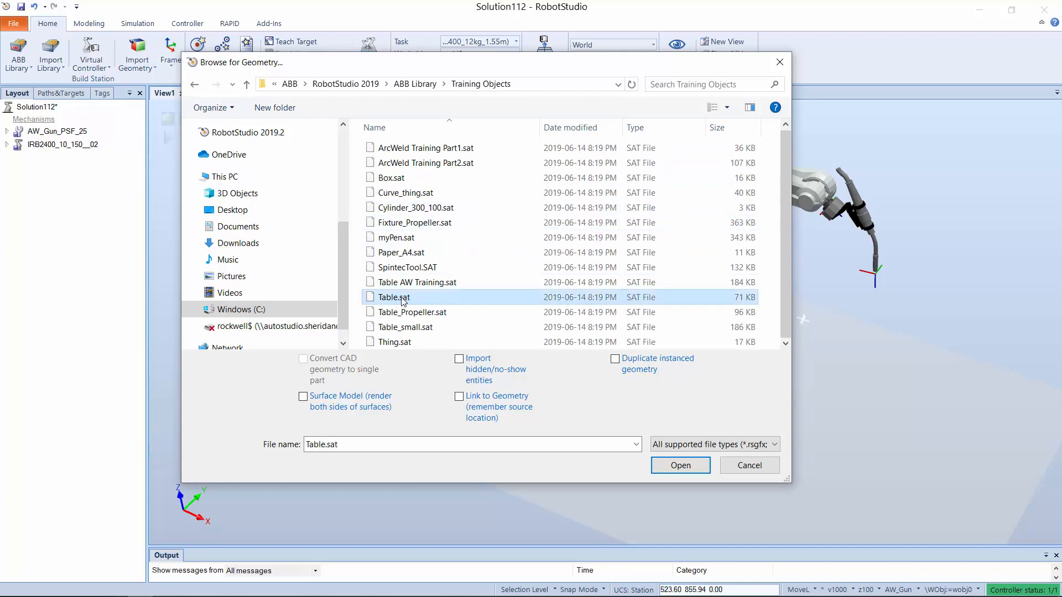
pyautogui.click(674, 464)
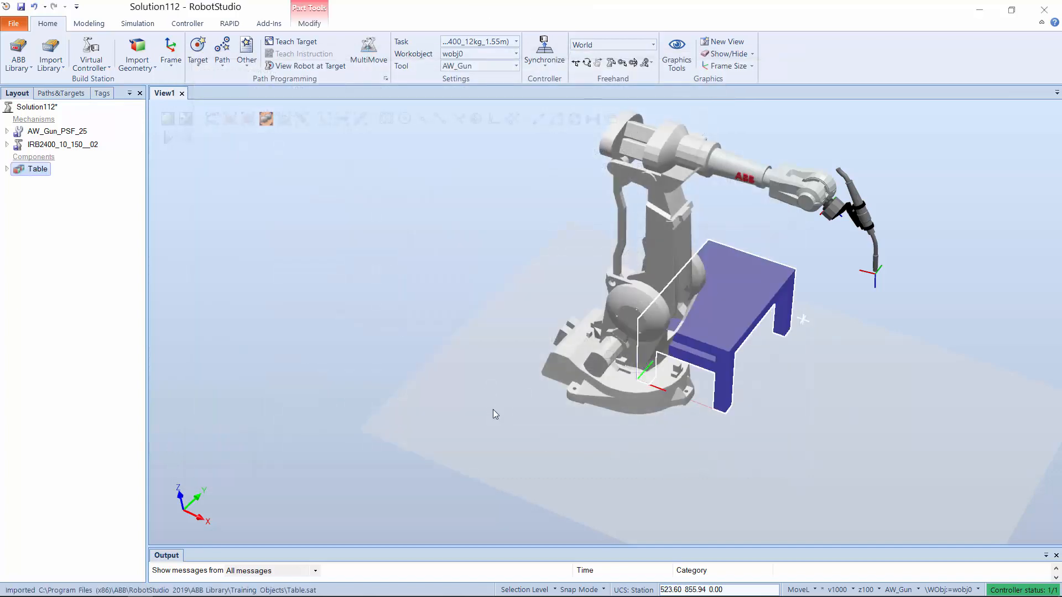
pyautogui.click(836, 360)
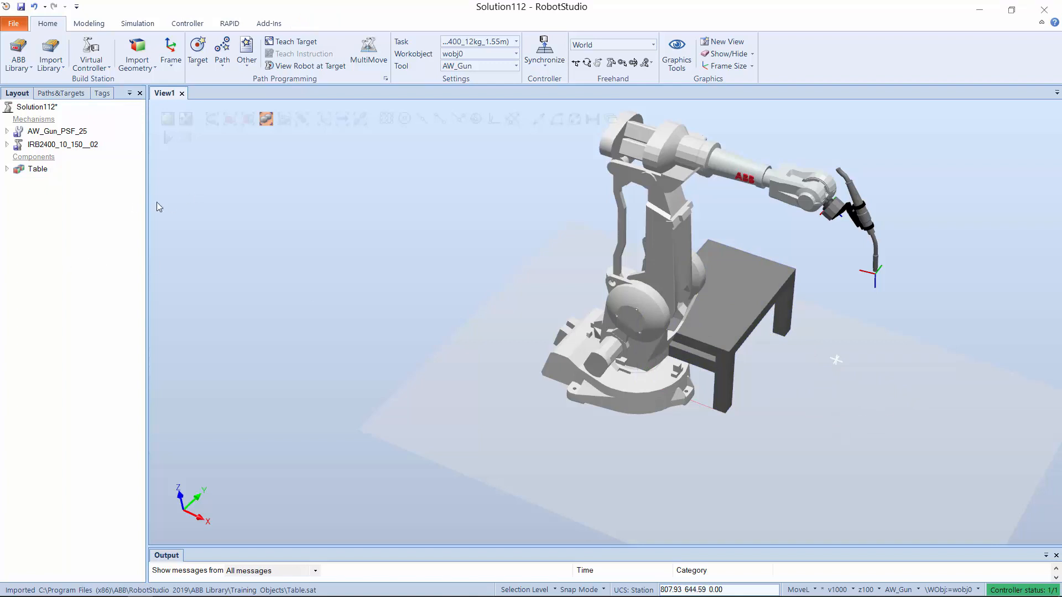
# - Set the Table's position to X 600 mm and Y -300 mm relative to World
pyautogui.click(34, 173)
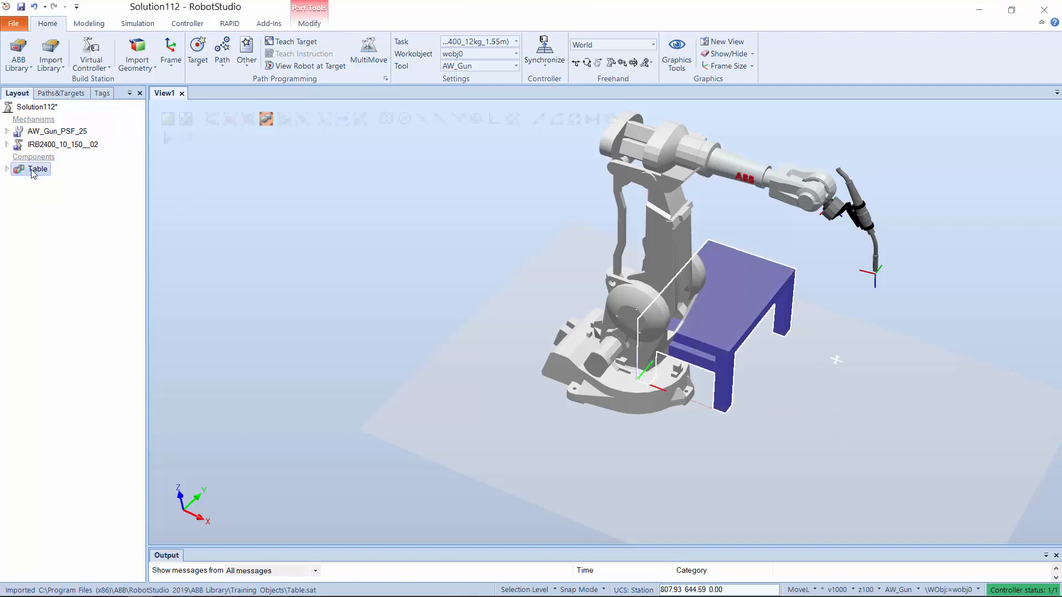
pyautogui.rightClick(33, 173)
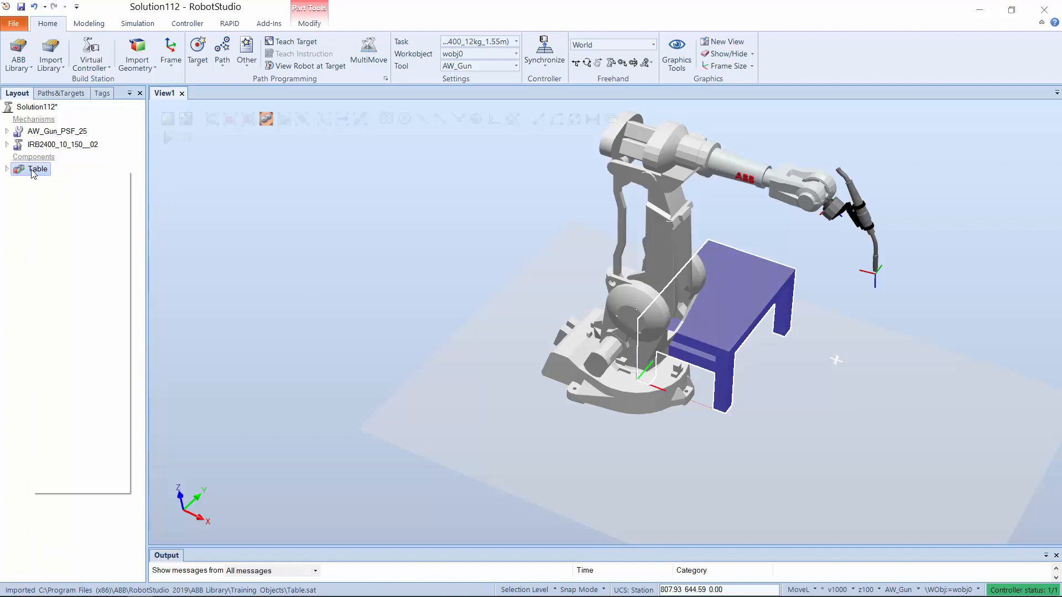
pyautogui.moveTo(87, 347)
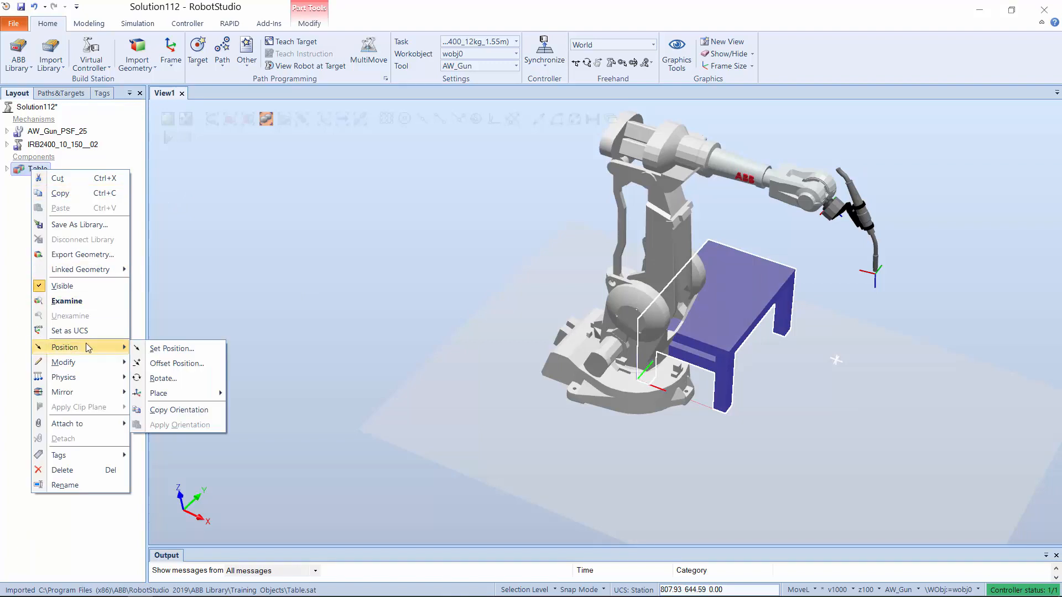
pyautogui.click(169, 350)
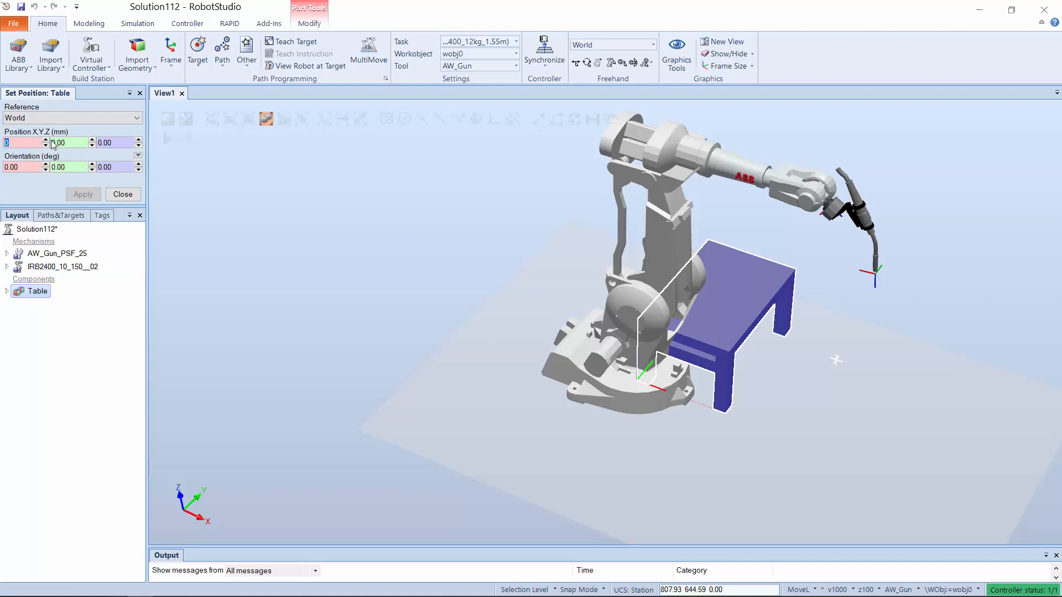
pyautogui.write('600')
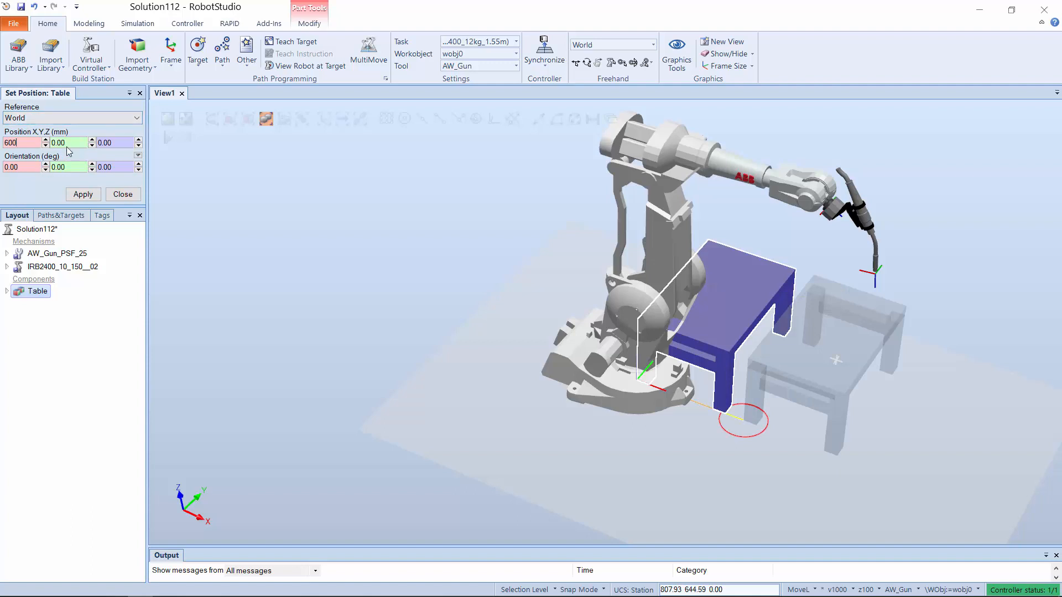
pyautogui.press('Tab')
pyautogui.write('-300')
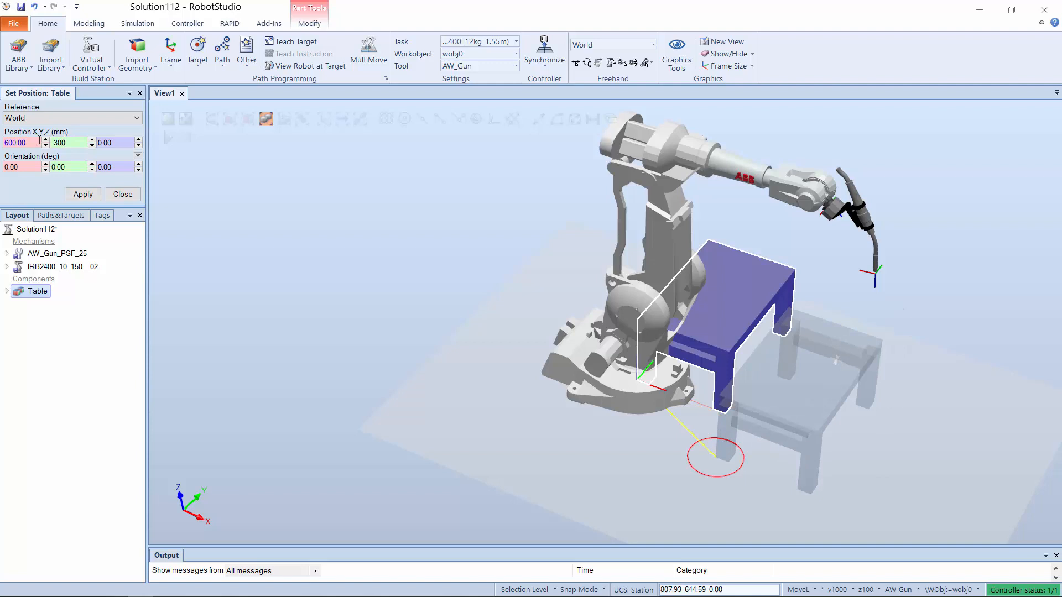
pyautogui.click(76, 195)
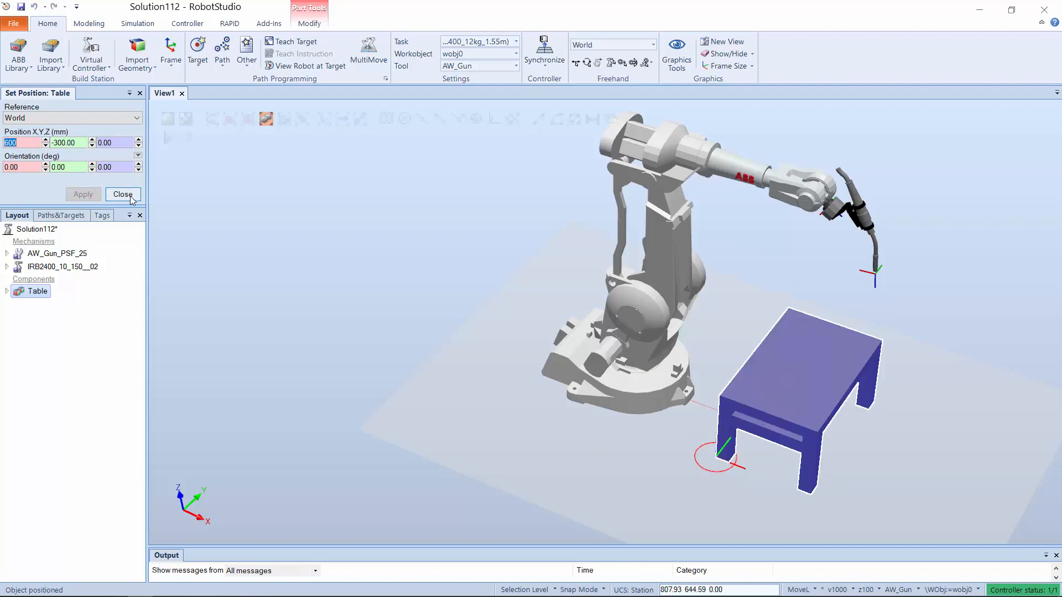
pyautogui.click(131, 196)
pyautogui.click(360, 202)
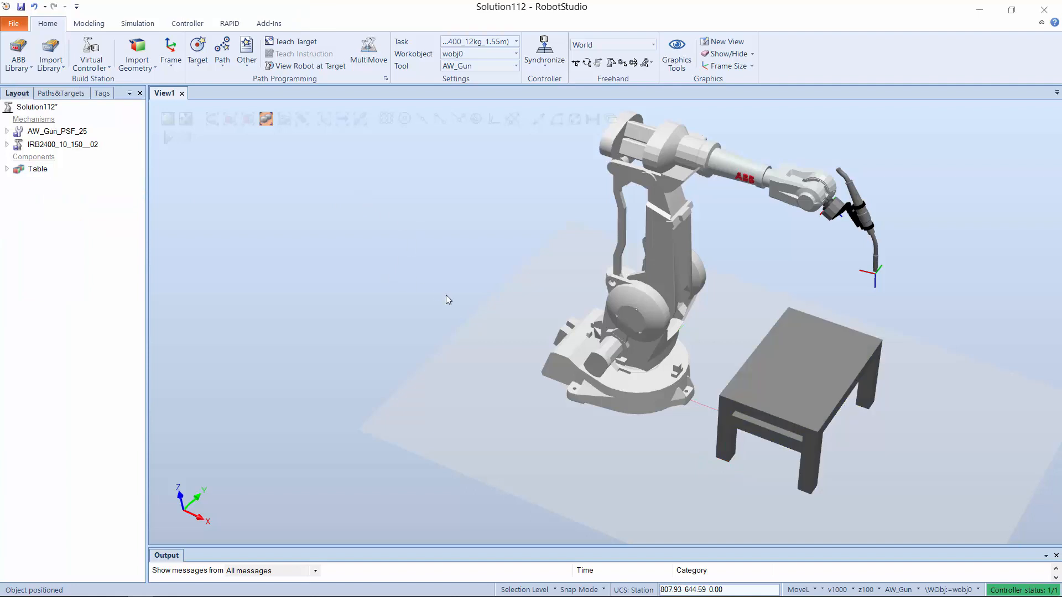
# - Examine the table's placement in front of the robot from the robot's rear side
pyautogui.keyDown('ctrl'); pyautogui.keyDown('shift'); pyautogui.moveTo(422, 304); pyautogui.dragTo(625, 274); pyautogui.keyUp('shift'); pyautogui.keyUp('ctrl')
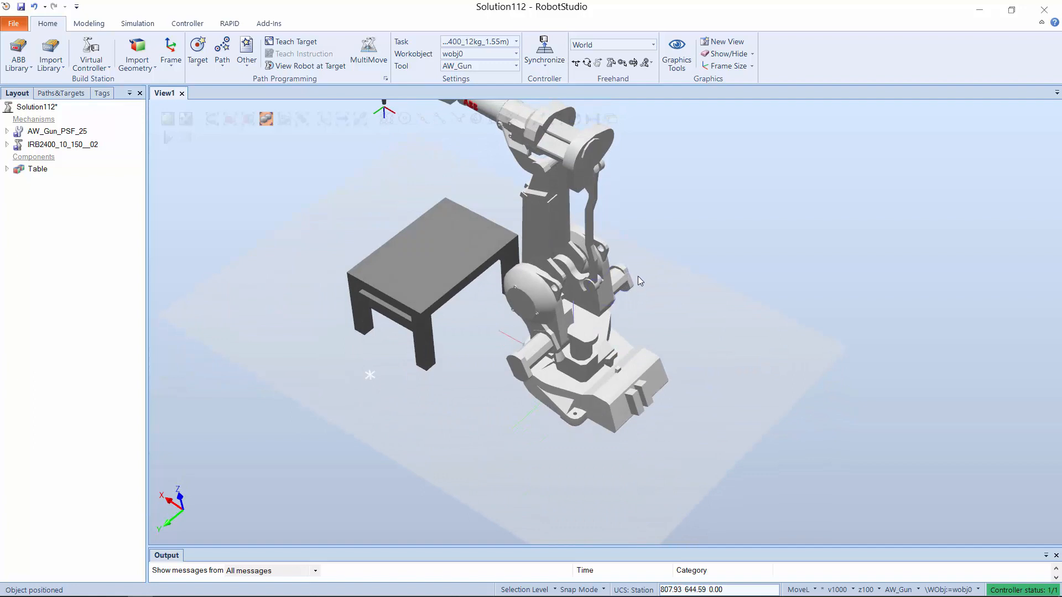
pyautogui.click(659, 257)
pyautogui.keyDown('ctrl'); pyautogui.keyDown('shift'); pyautogui.moveTo(684, 273); pyautogui.dragTo(754, 339); pyautogui.keyUp('shift'); pyautogui.keyUp('ctrl')
pyautogui.scroll(5, 754, 329)
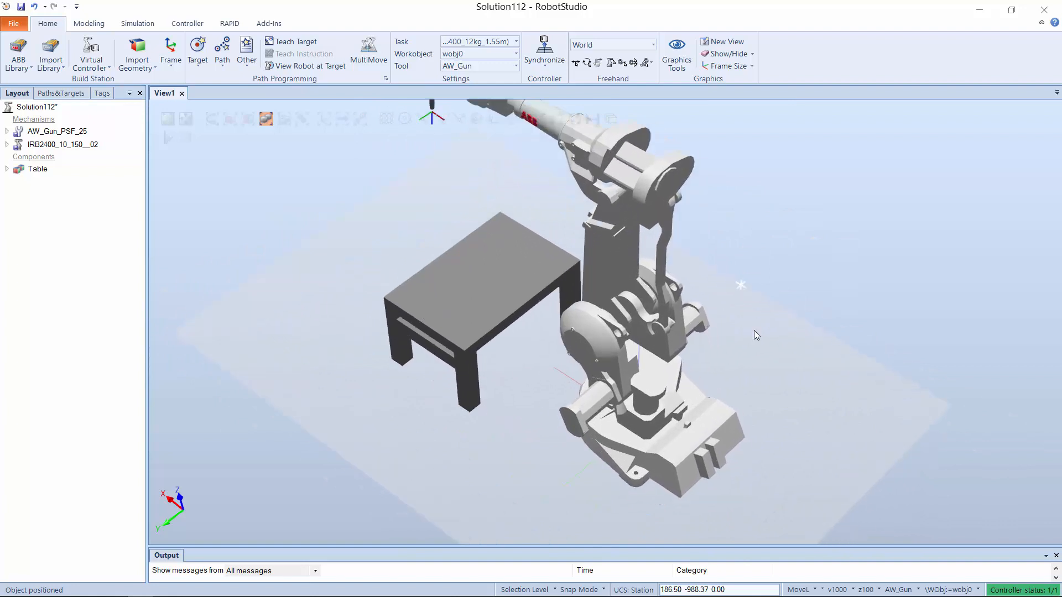
pyautogui.scroll(-5, 748, 328)
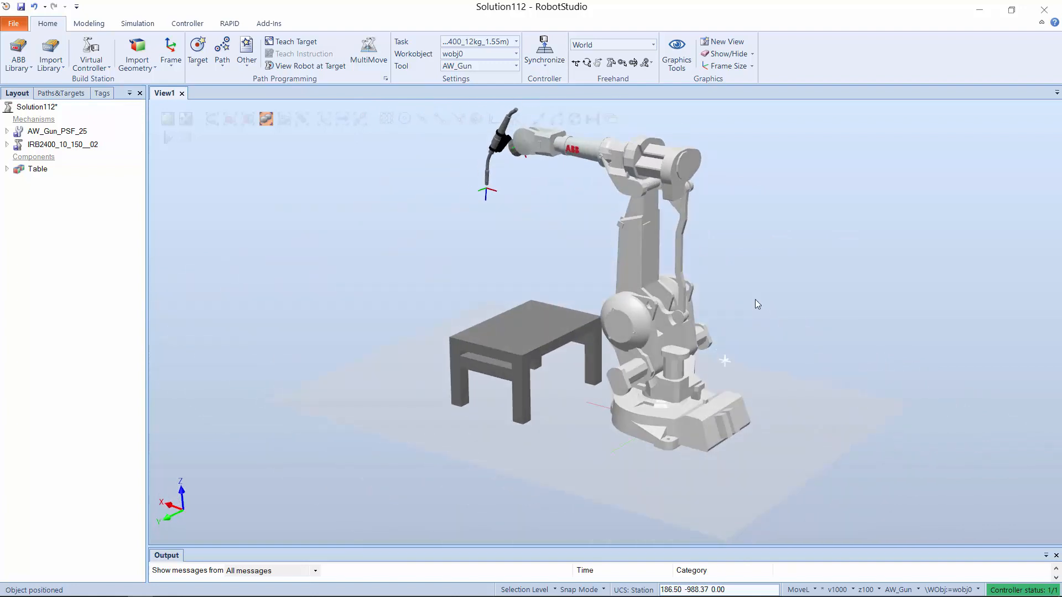
pyautogui.scroll(5, 751, 327)
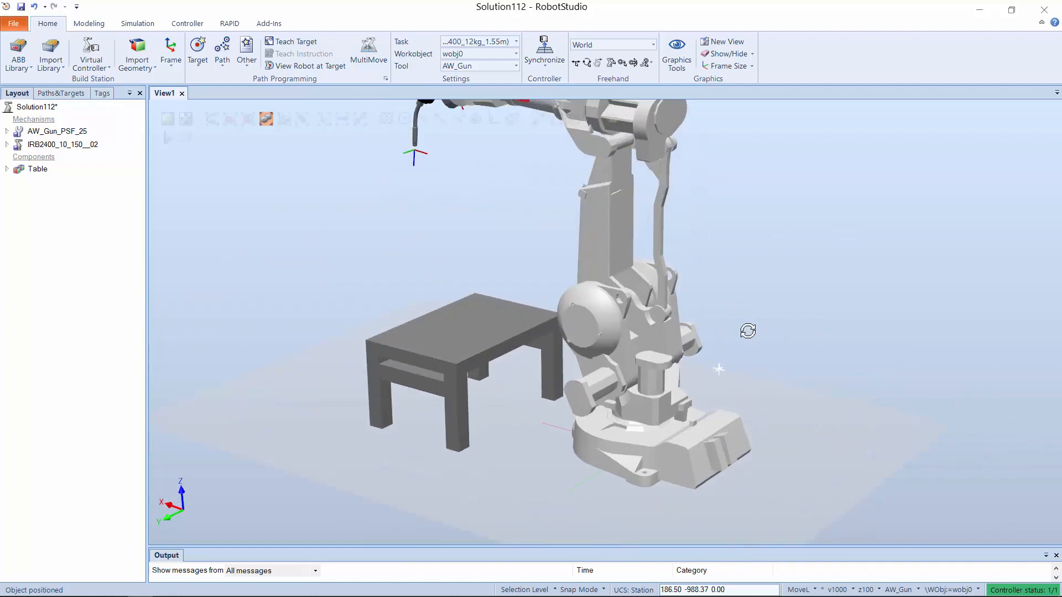
pyautogui.moveTo(747, 329)
pyautogui.keyDown('ctrl'); pyautogui.keyDown('shift'); pyautogui.mouseDown()
pyautogui.moveTo(787, 333)
pyautogui.moveTo(822, 317)
pyautogui.moveTo(782, 320)
pyautogui.moveTo(734, 343)
pyautogui.moveTo(756, 345)
pyautogui.moveTo(750, 327)
pyautogui.mouseUp(); pyautogui.keyUp('shift'); pyautogui.keyUp('ctrl')
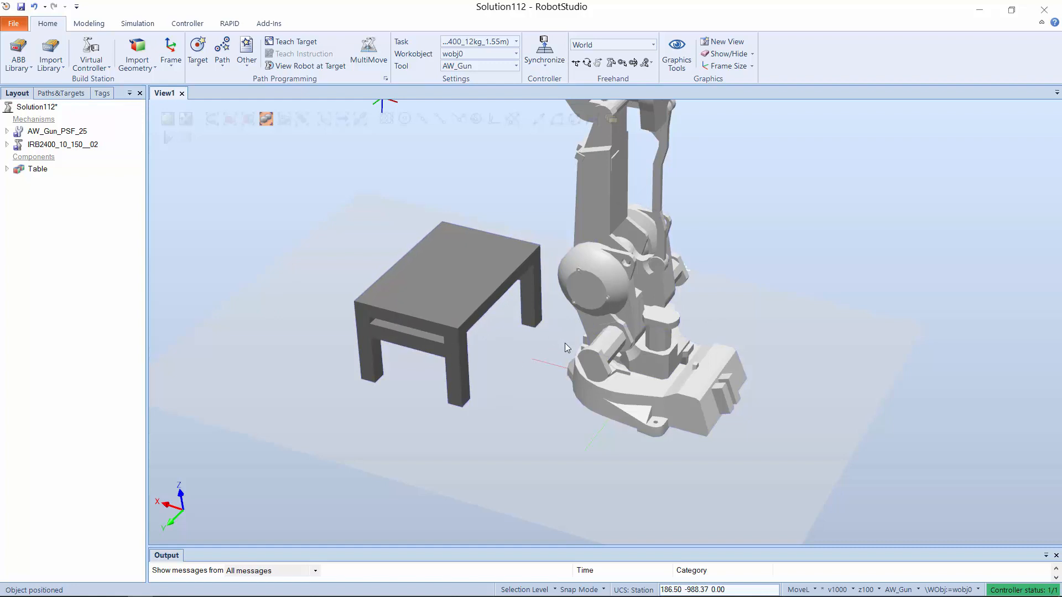
# - Import the WO.SAT geometry from the Desktop folder into the station
pyautogui.click(150, 67)
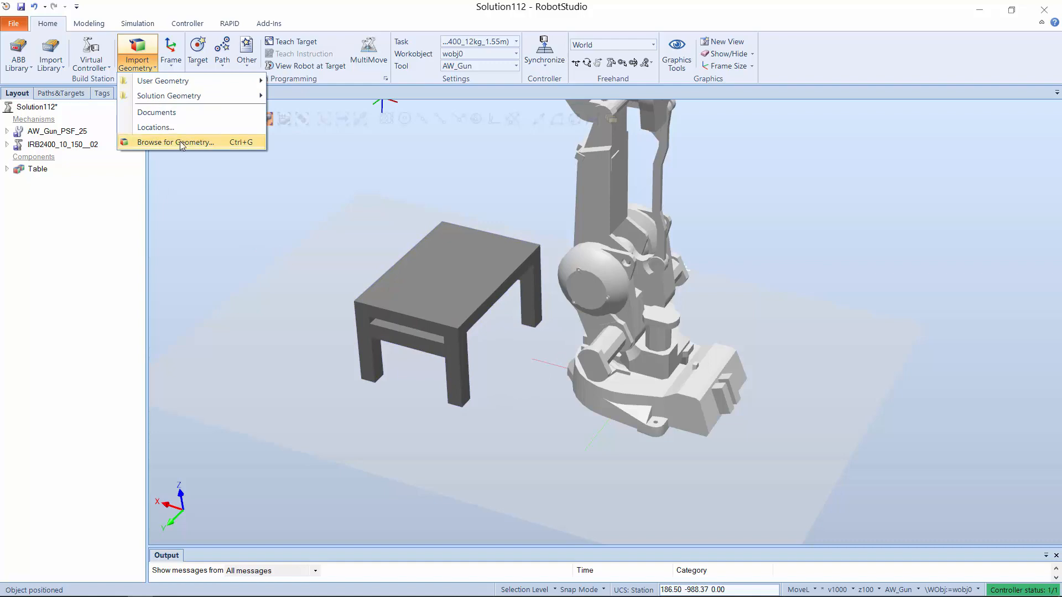
pyautogui.click(162, 144)
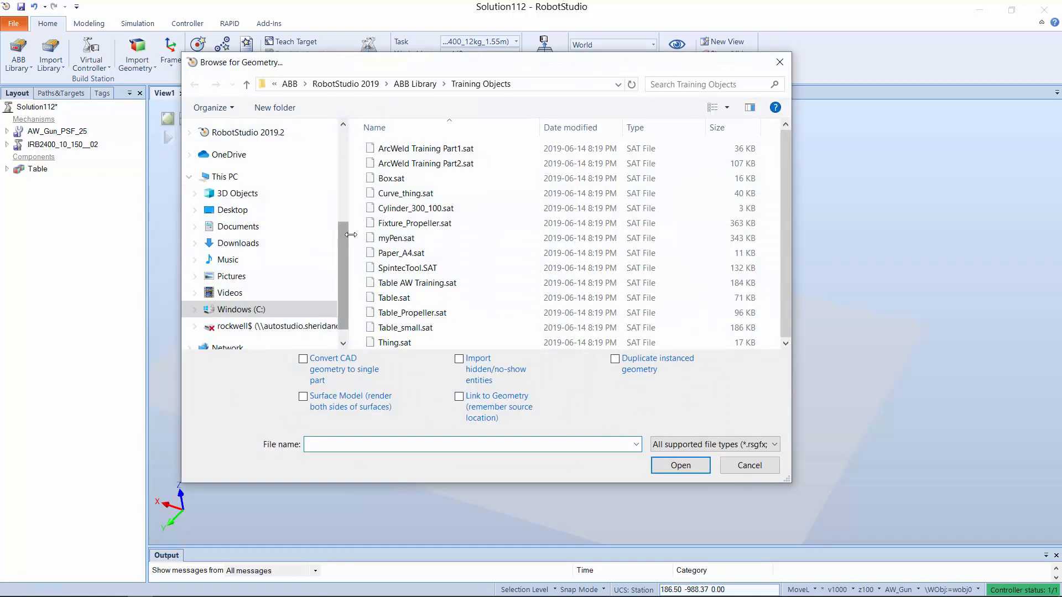
pyautogui.scroll(5, 342, 254)
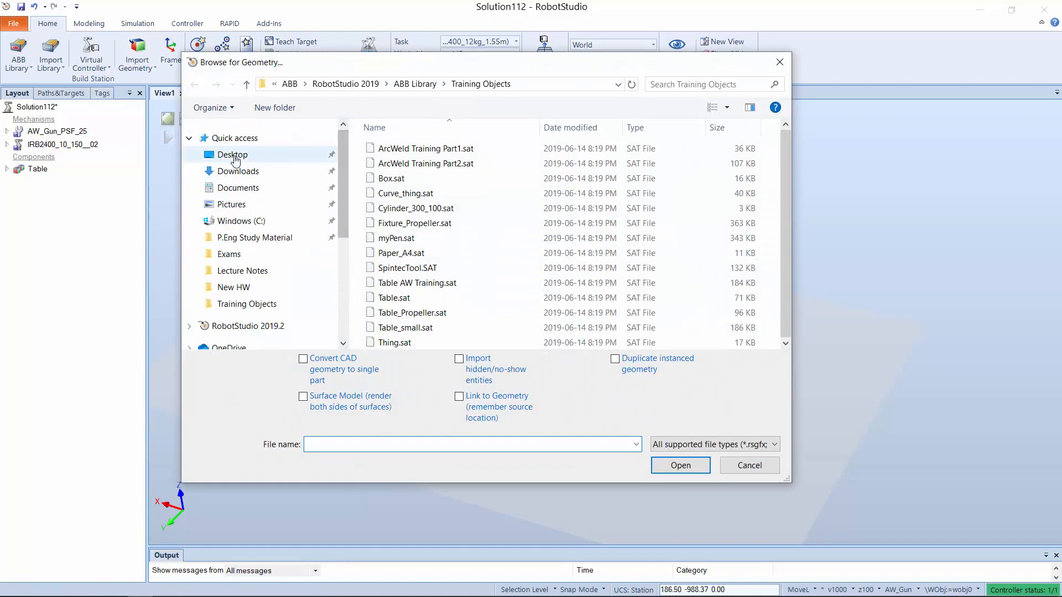
pyautogui.click(235, 157)
pyautogui.scroll(-1, 487, 310)
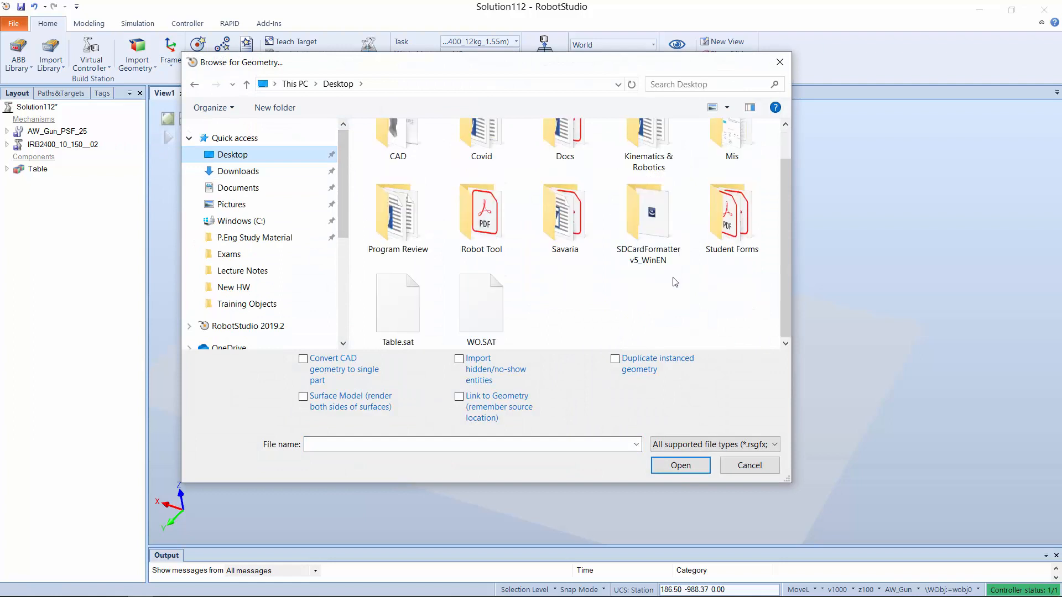
pyautogui.click(491, 318)
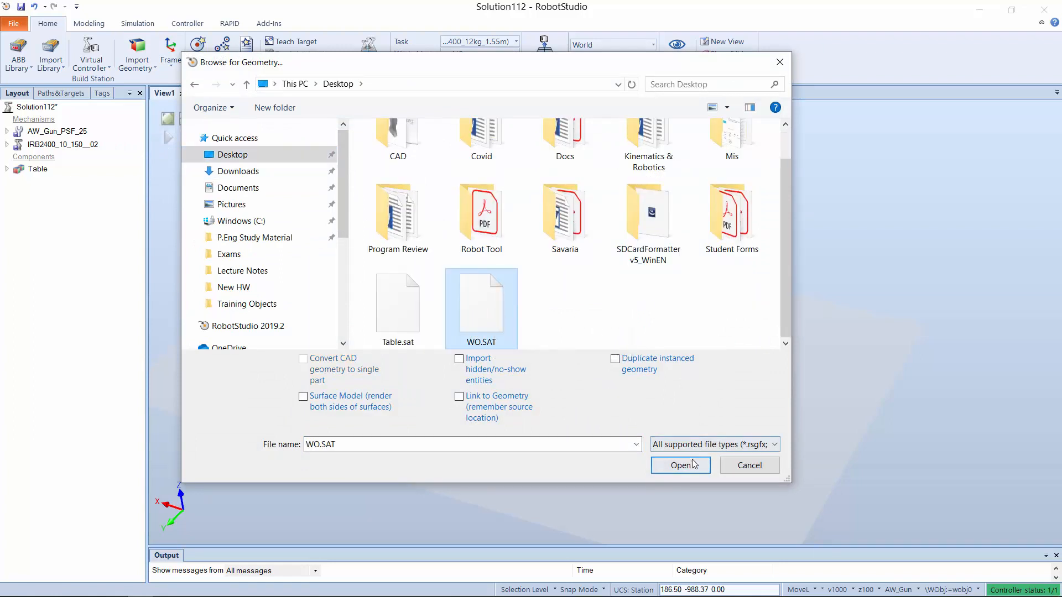
pyautogui.click(671, 468)
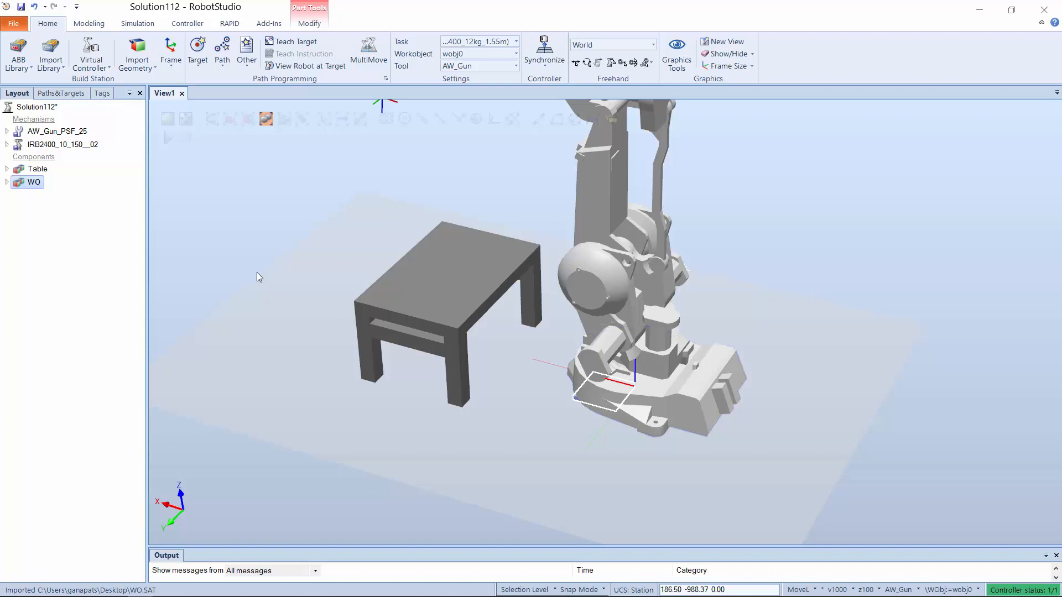
# - Hide the IRB2400_10_150__02 robot in the graphics view
pyautogui.click(56, 145)
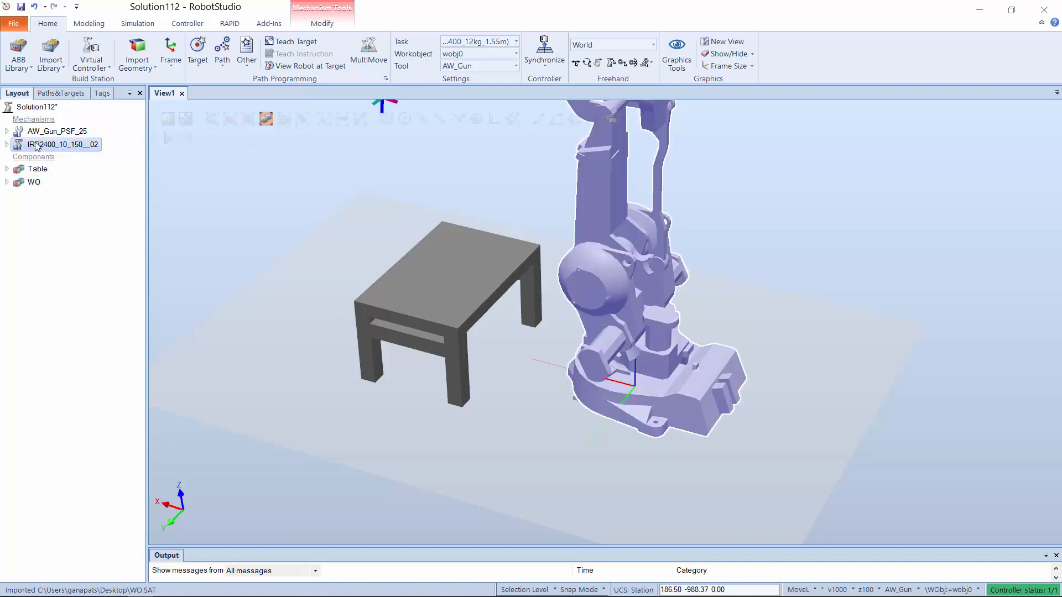
pyautogui.rightClick(40, 149)
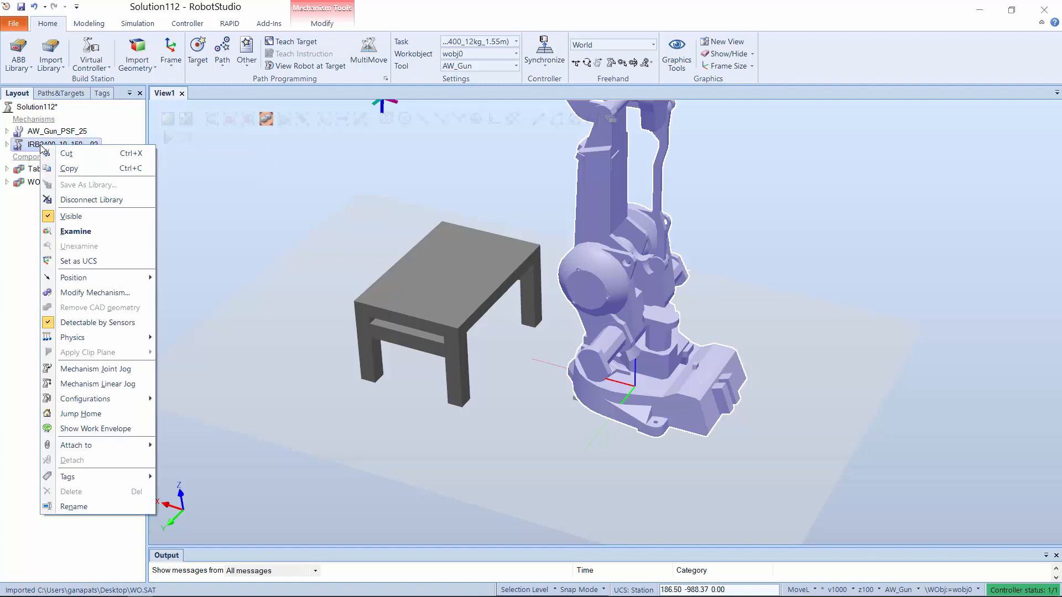
pyautogui.click(61, 217)
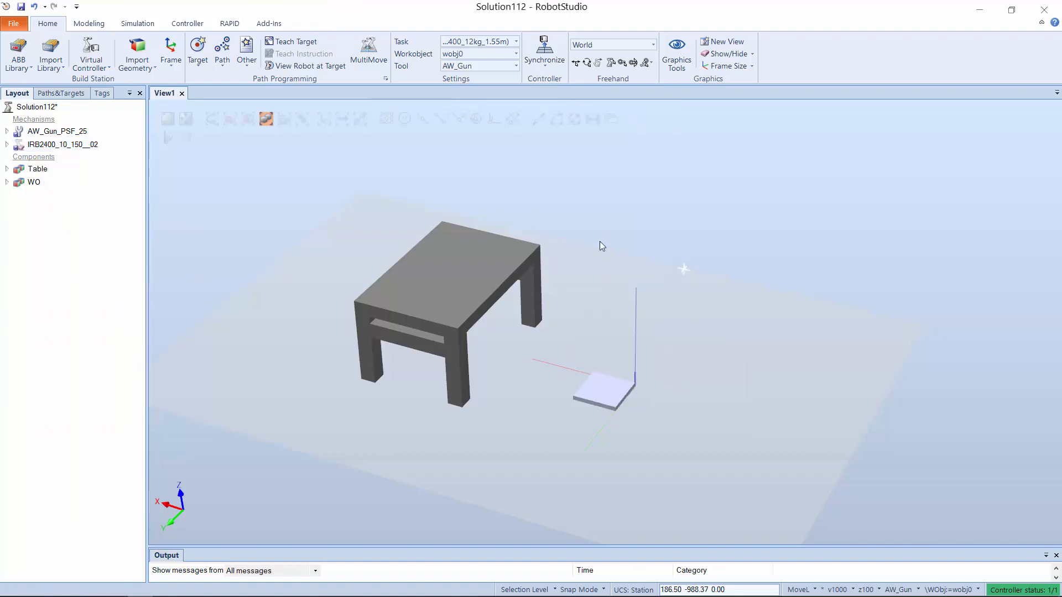
# - Enable Snap Object and open the Two Points placement for the WO part
pyautogui.keyDown('ctrl'); pyautogui.keyDown('shift'); pyautogui.moveTo(679, 372); pyautogui.dragTo(735, 379); pyautogui.keyUp('shift'); pyautogui.keyUp('ctrl')
pyautogui.scroll(2, 675, 357)
pyautogui.keyDown('ctrl'); pyautogui.keyDown('shift'); pyautogui.moveTo(627, 353); pyautogui.dragTo(658, 327); pyautogui.keyUp('shift'); pyautogui.keyUp('ctrl')
pyautogui.scroll(1, 659, 355)
pyautogui.scroll(2, 674, 351)
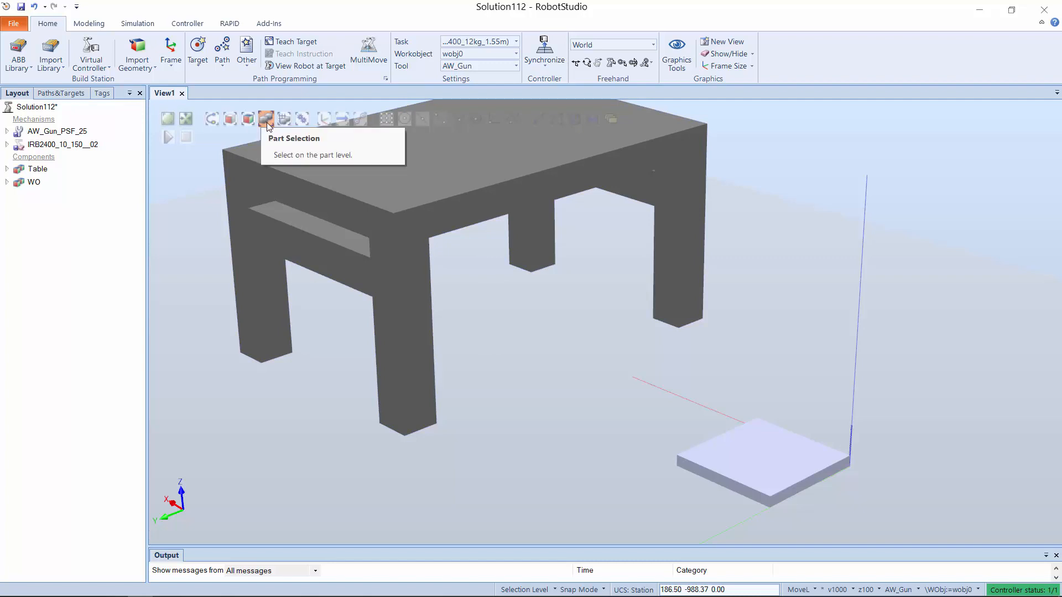
pyautogui.click(386, 119)
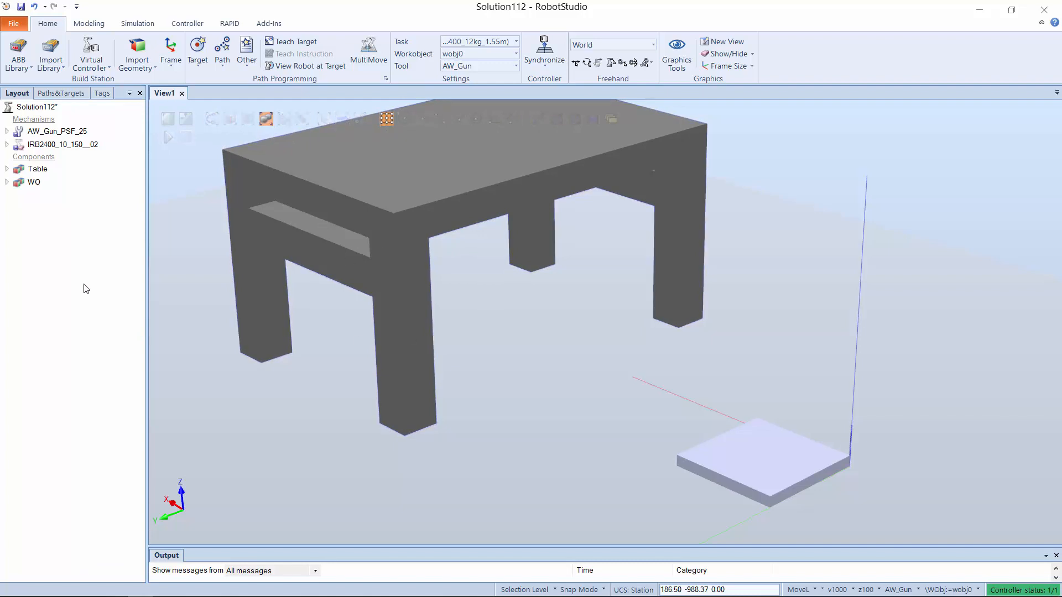
pyautogui.click(34, 183)
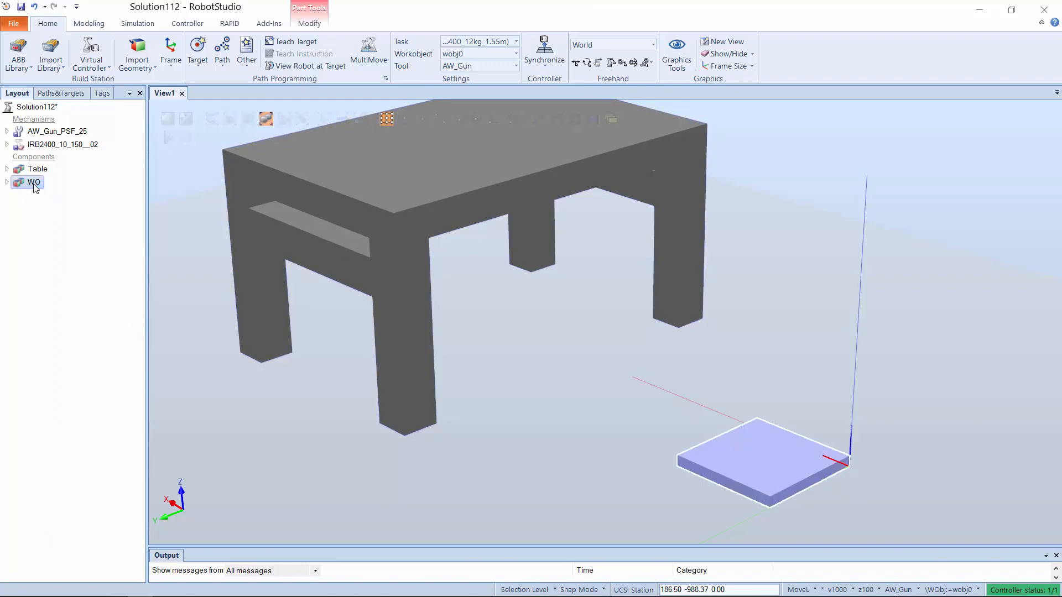
pyautogui.rightClick(34, 185)
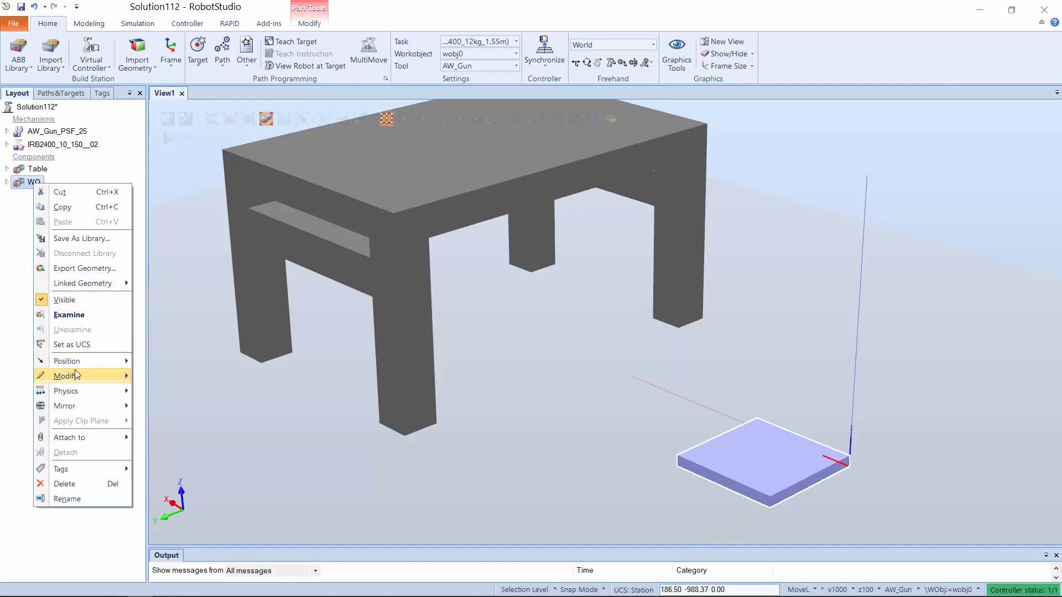
pyautogui.moveTo(74, 362)
pyautogui.moveTo(175, 407)
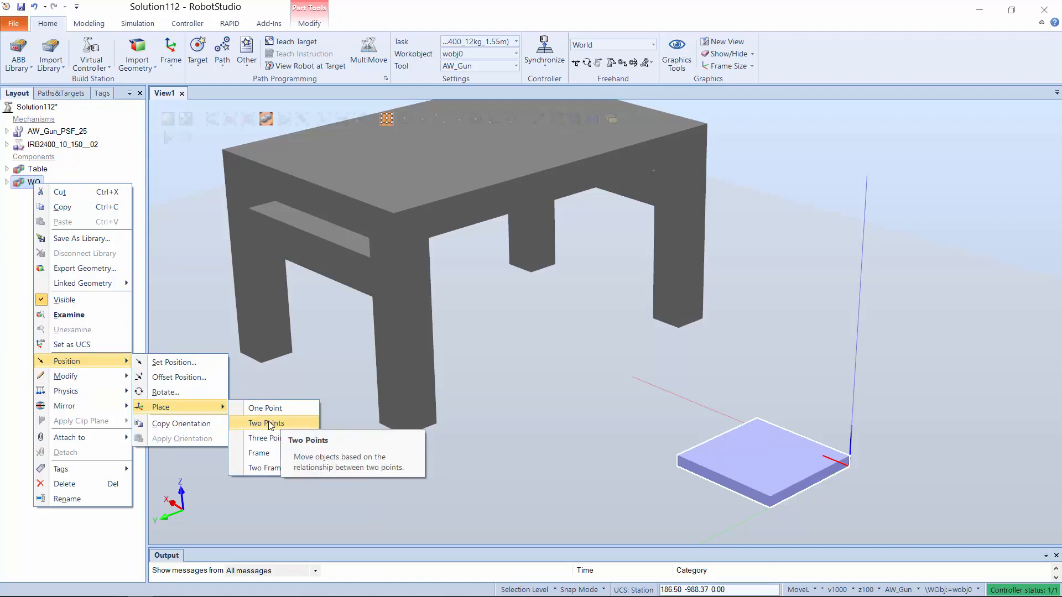
pyautogui.click(268, 423)
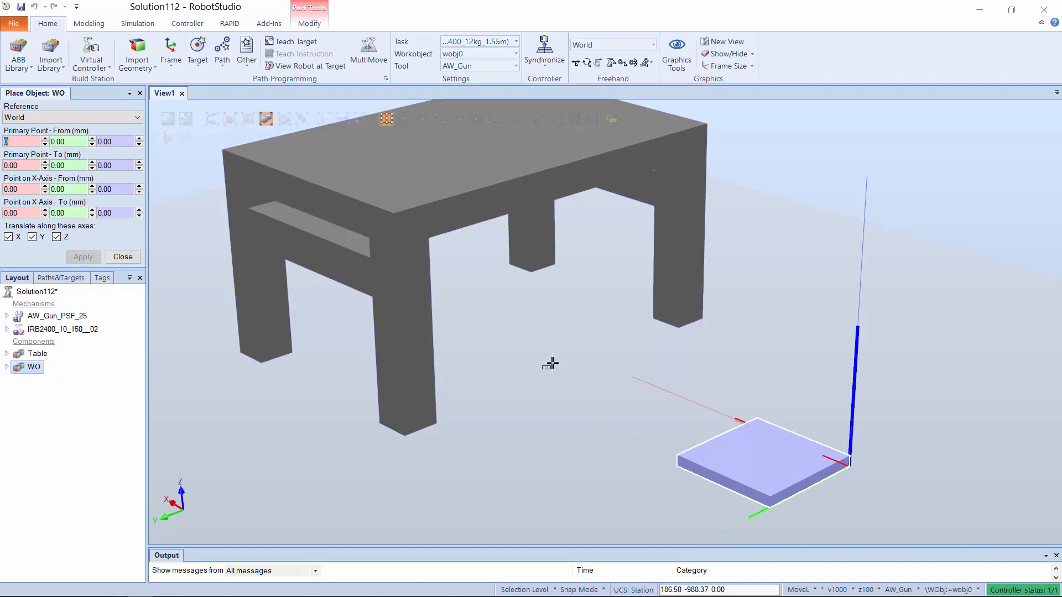
# - Set the primary From point to the WO plate's lower outer corner at 200, 200, 0 mm
pyautogui.doubleClick(16, 143)
pyautogui.doubleClick(8, 165)
pyautogui.click(25, 189)
pyautogui.doubleClick(36, 213)
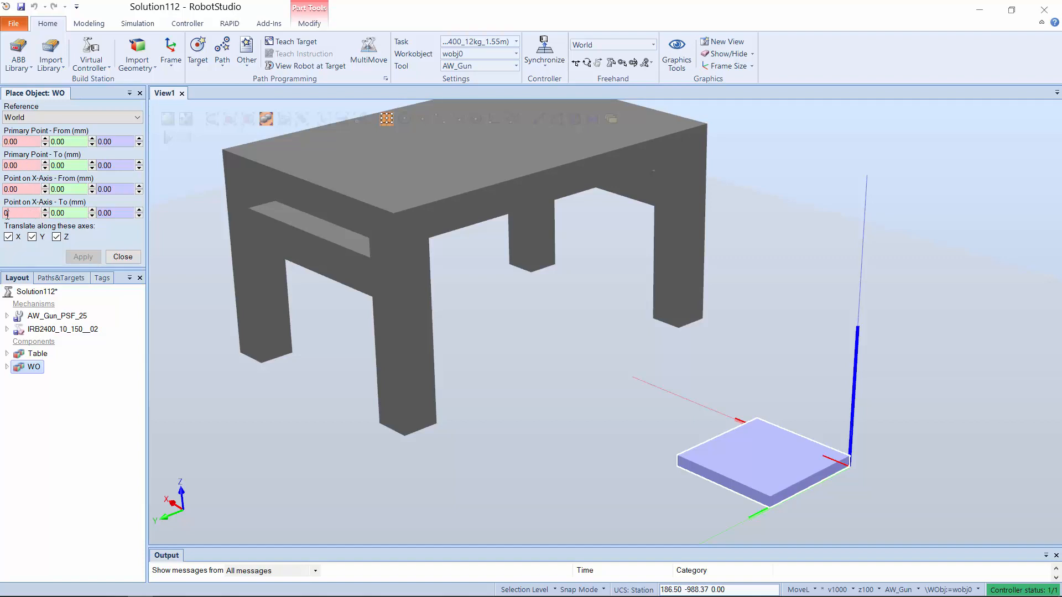
pyautogui.doubleClick(17, 142)
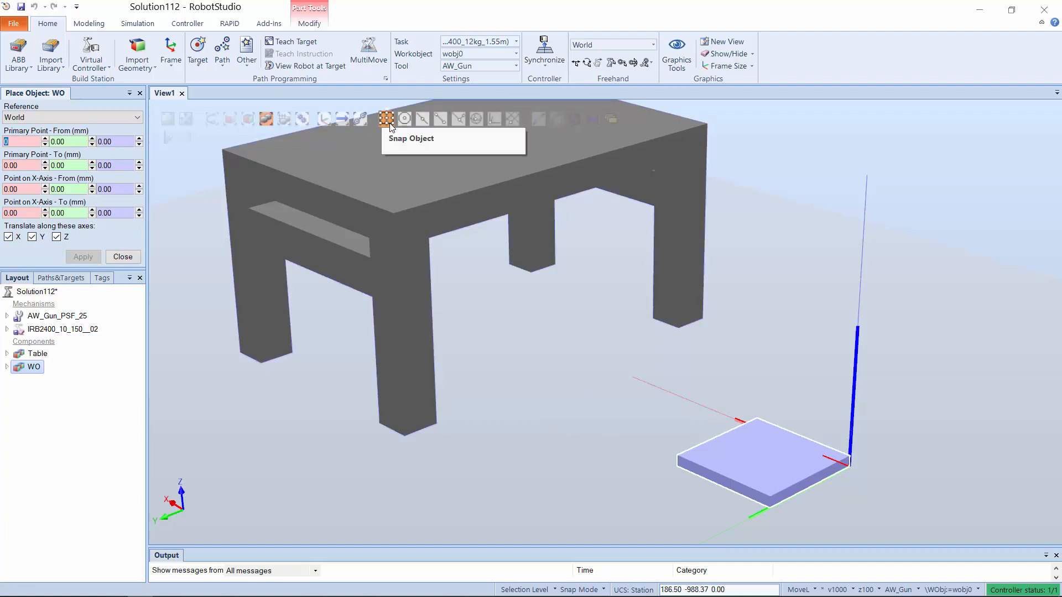
pyautogui.click(270, 119)
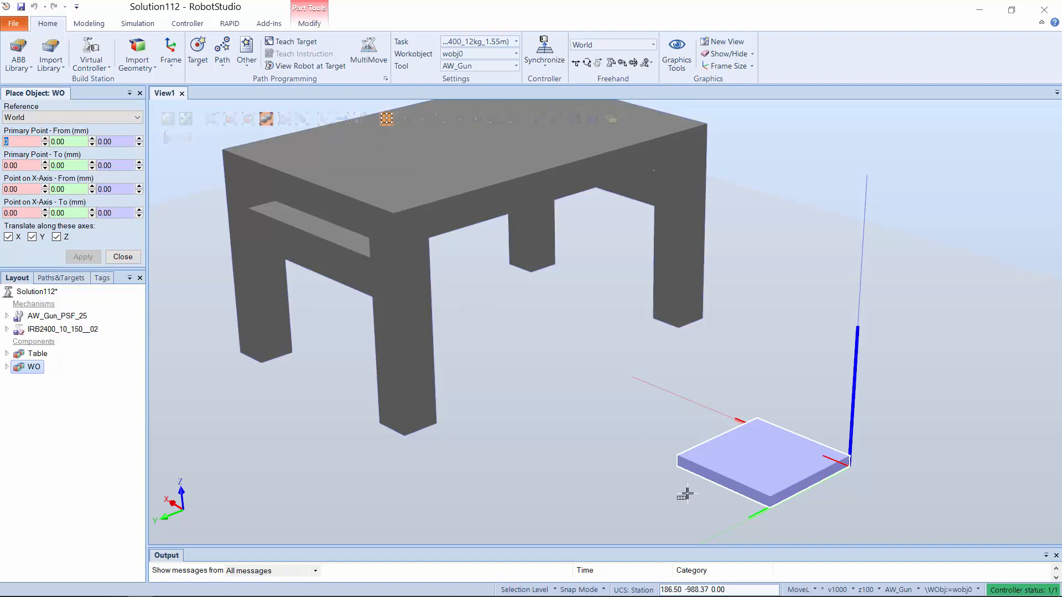
pyautogui.scroll(5, 686, 487)
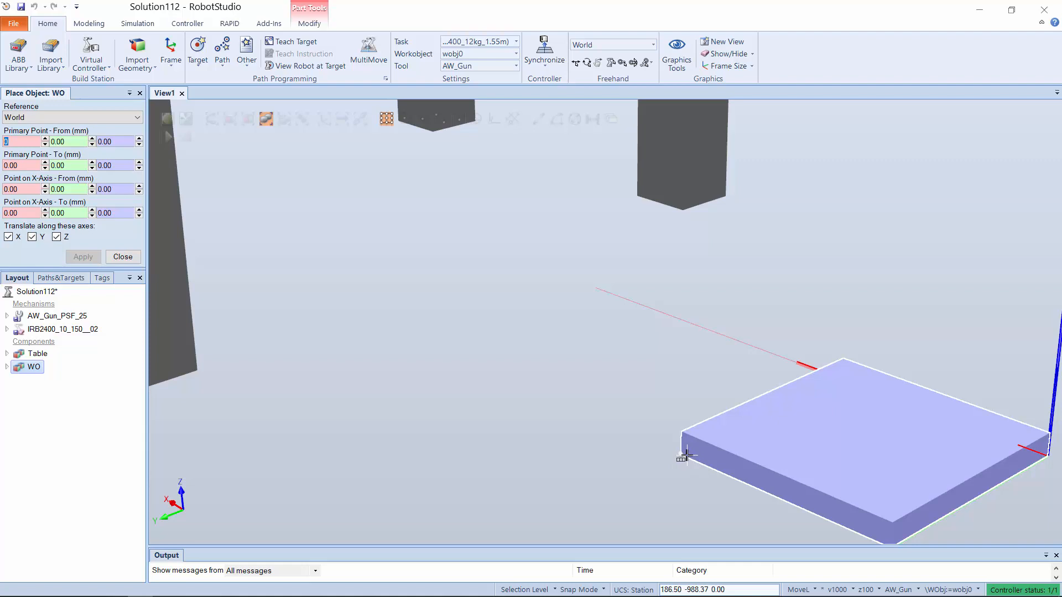
pyautogui.click(684, 455)
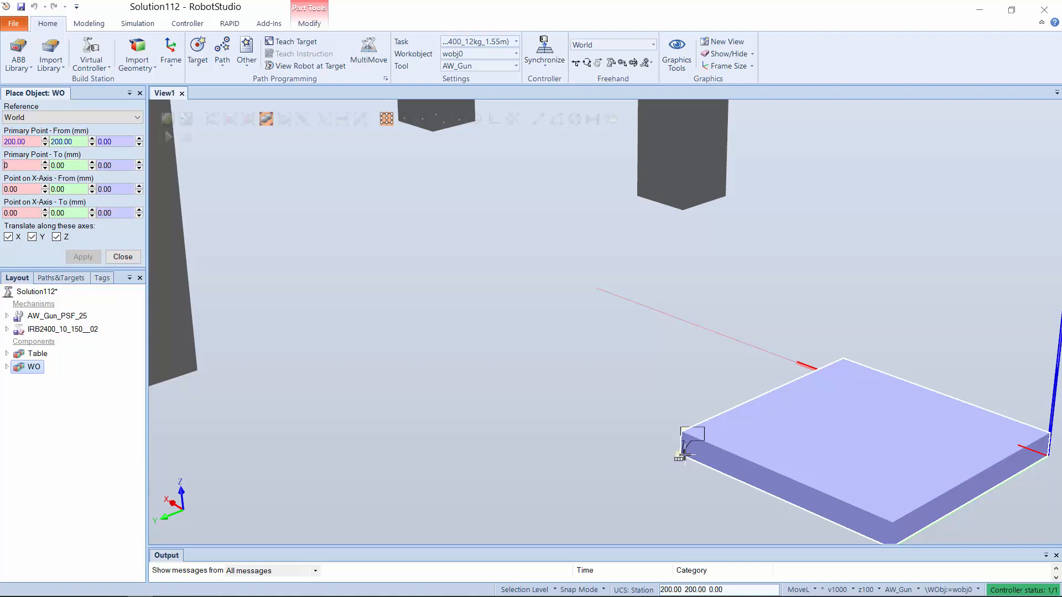
# - Set the primary To point to the tabletop's far outer corner at 1100, 450, 400 mm
pyautogui.scroll(-4, 611, 450)
pyautogui.scroll(-1, 597, 435)
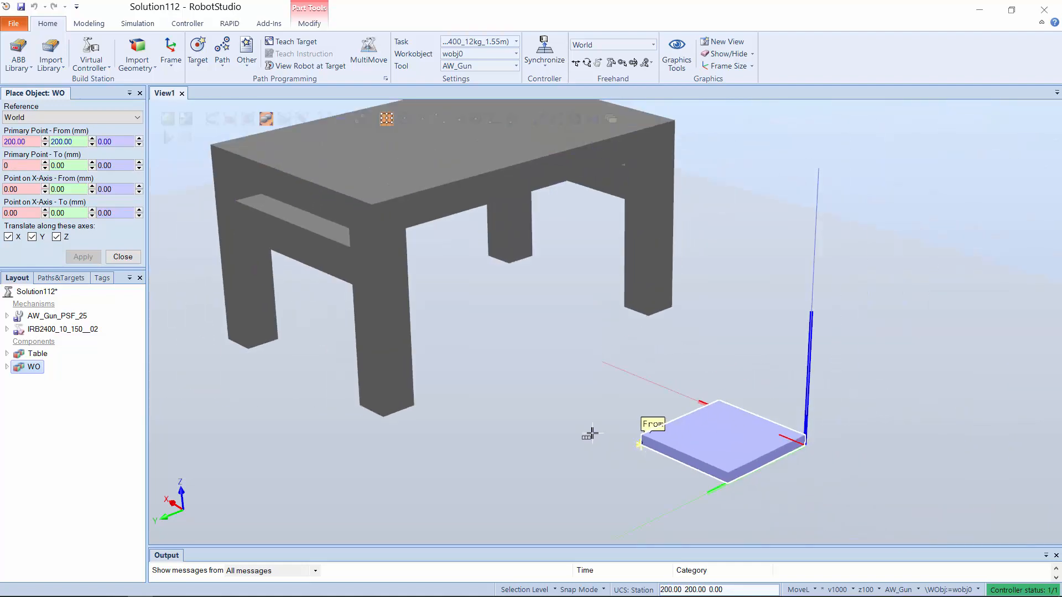
pyautogui.scroll(-1, 379, 350)
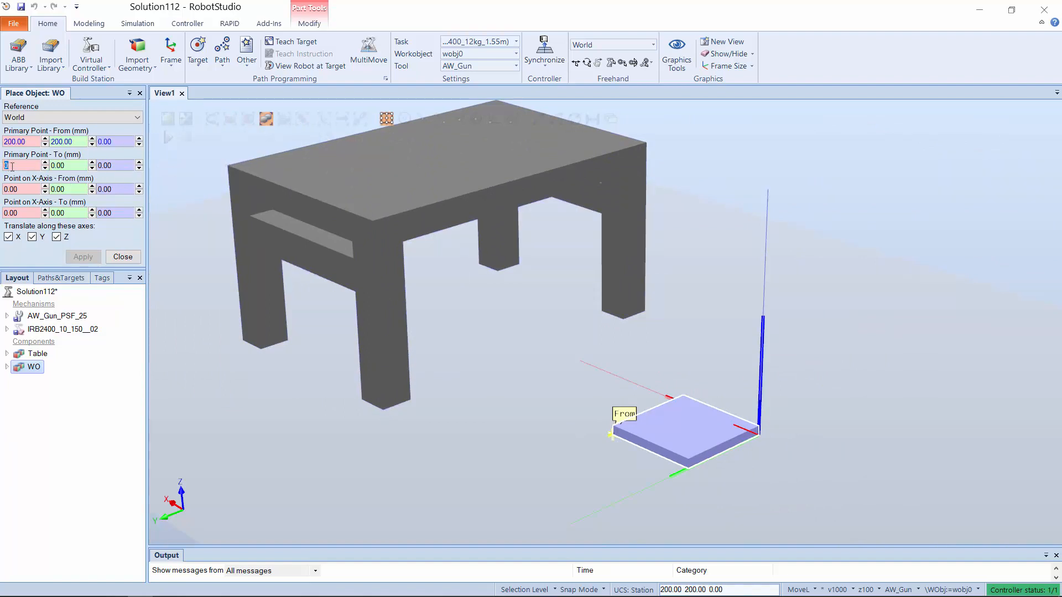
pyautogui.click(235, 167)
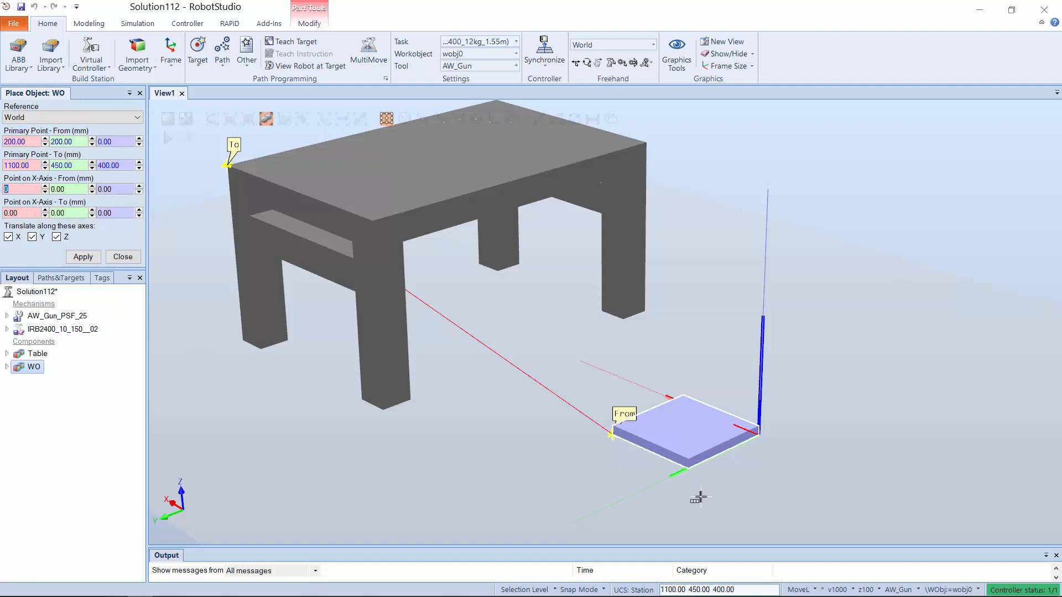
# - Set the X-axis From point to the WO plate's lower corner at 0, 200, 0 mm
pyautogui.scroll(2, 695, 496)
pyautogui.scroll(3, 696, 496)
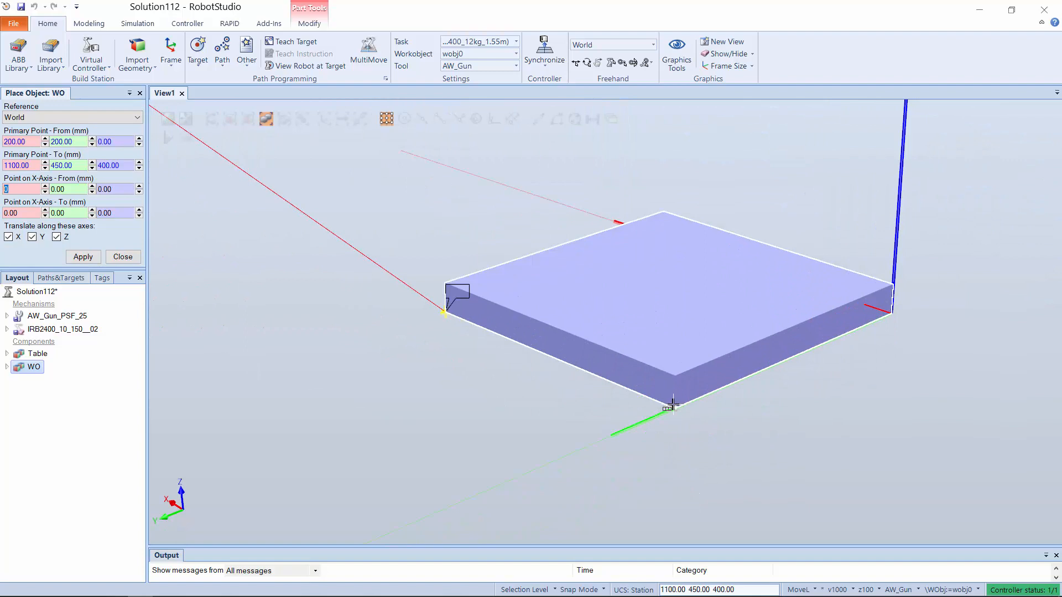
pyautogui.click(672, 405)
# - Set the X-axis To point to the tabletop's near corner at 600, 450, 400 mm and apply the WO placement
pyautogui.scroll(-4, 491, 408)
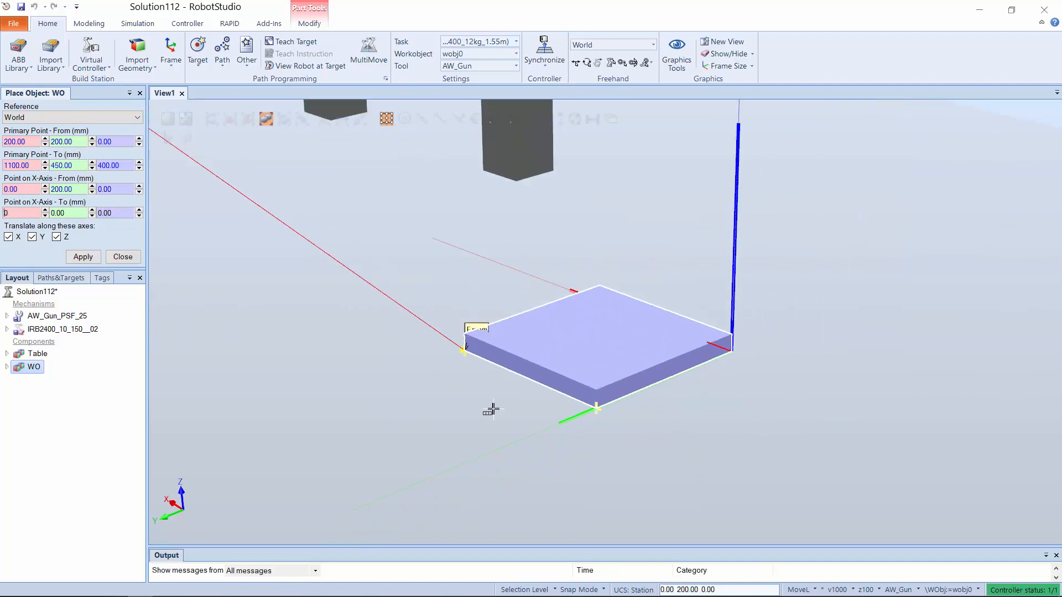
pyautogui.scroll(-1, 491, 410)
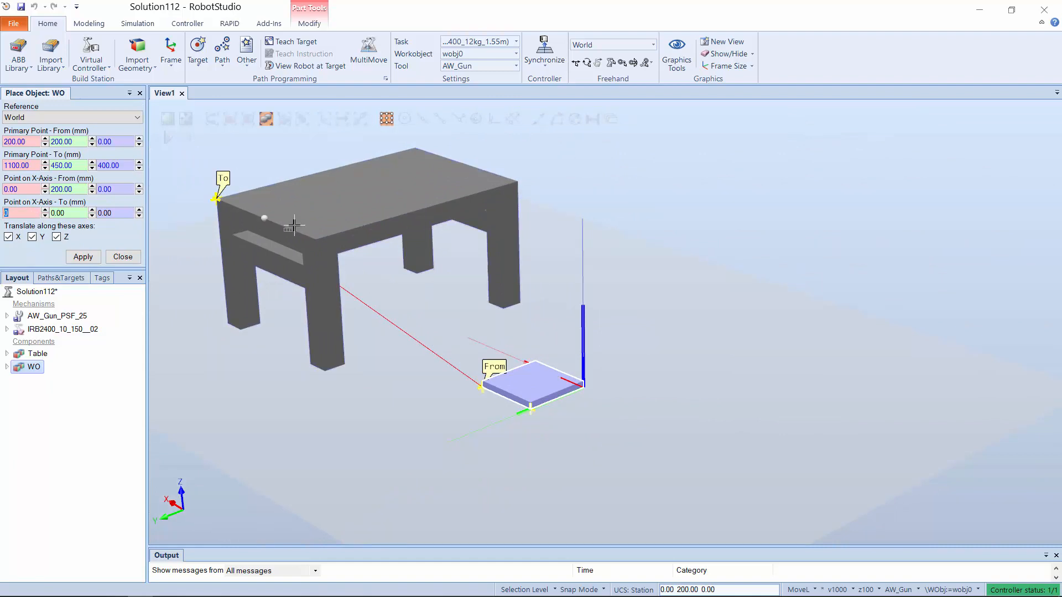
pyautogui.scroll(5, 309, 232)
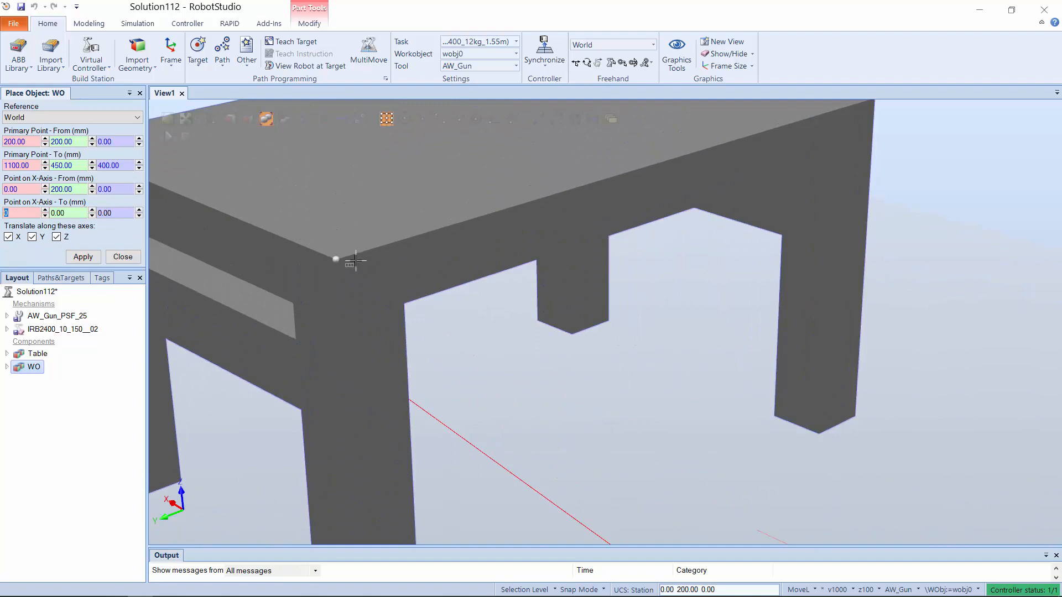
pyautogui.click(337, 258)
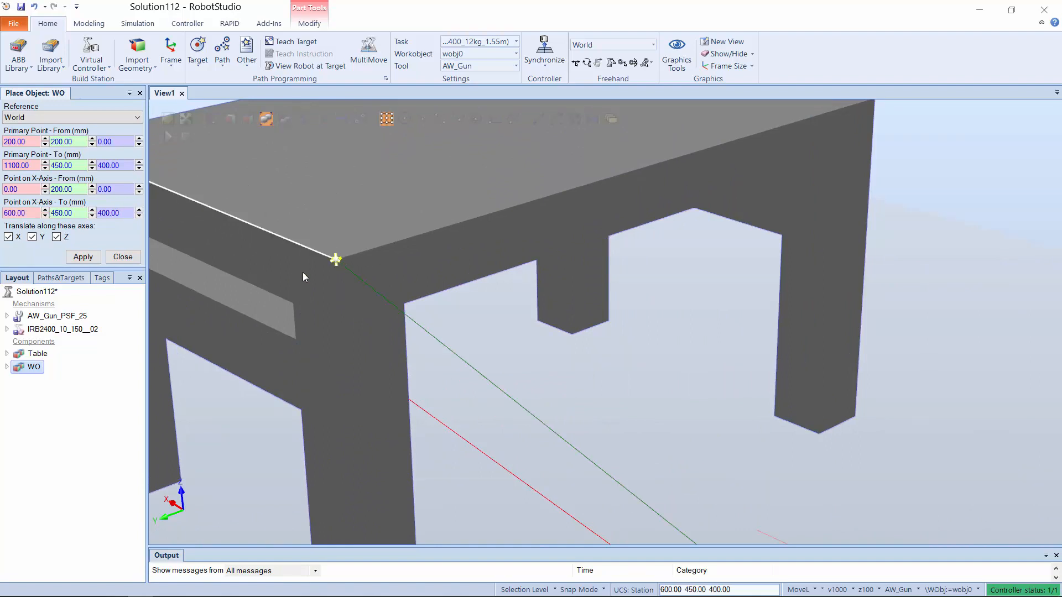
pyautogui.scroll(-5, 336, 258)
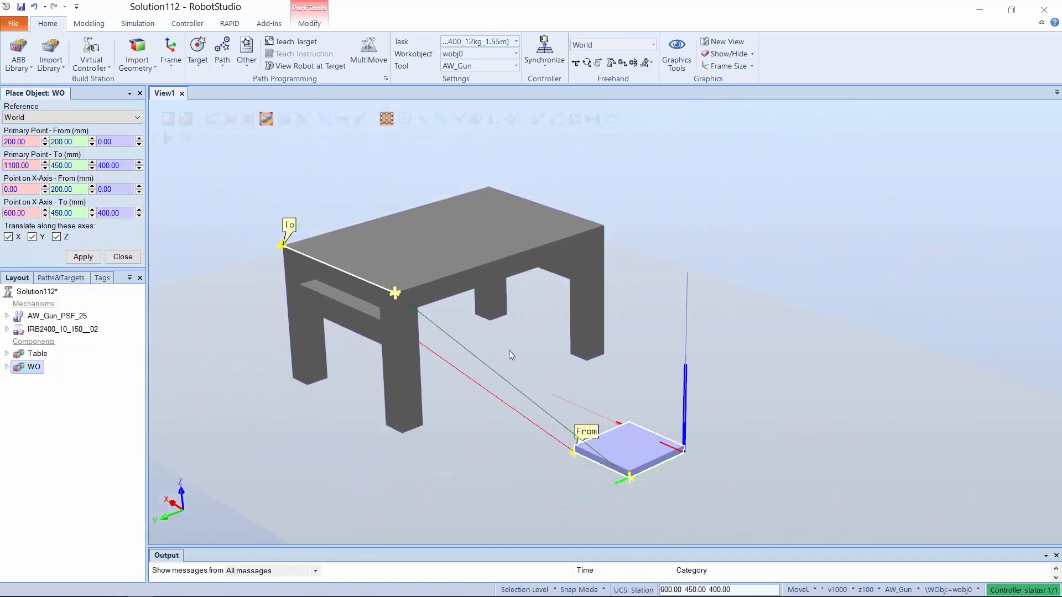
pyautogui.click(82, 257)
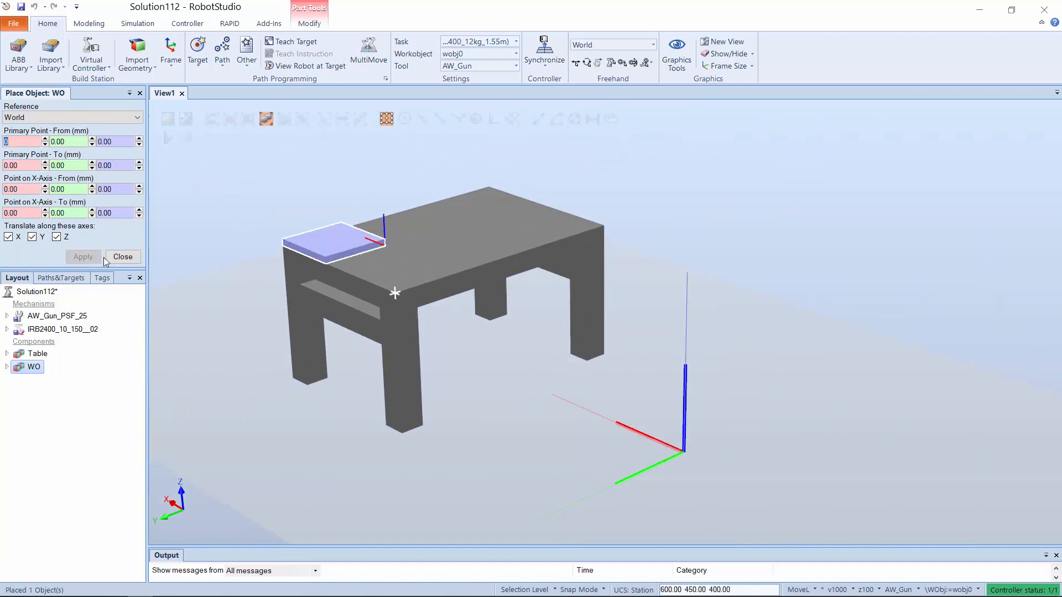
pyautogui.click(121, 257)
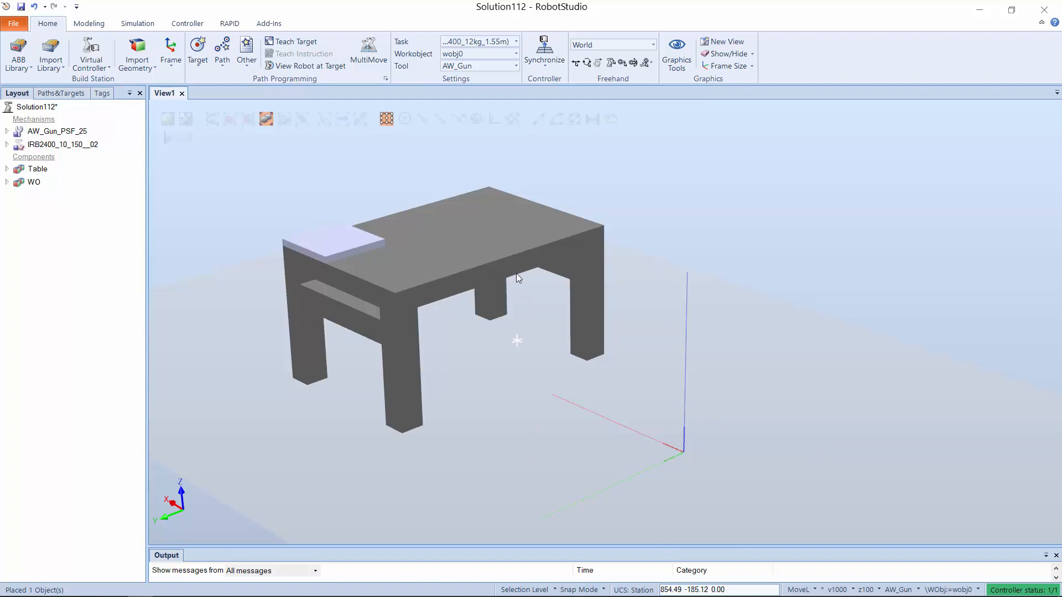
# - Import the WO.SAT geometry from the Desktop folder as a second workpiece
pyautogui.click(152, 68)
pyautogui.click(166, 142)
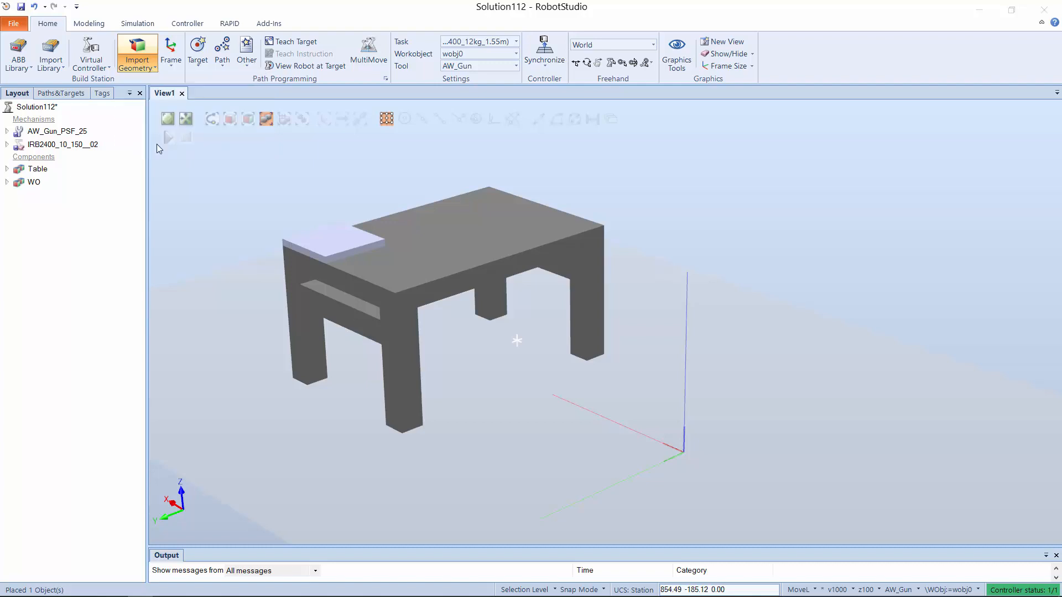
pyautogui.scroll(-2, 538, 329)
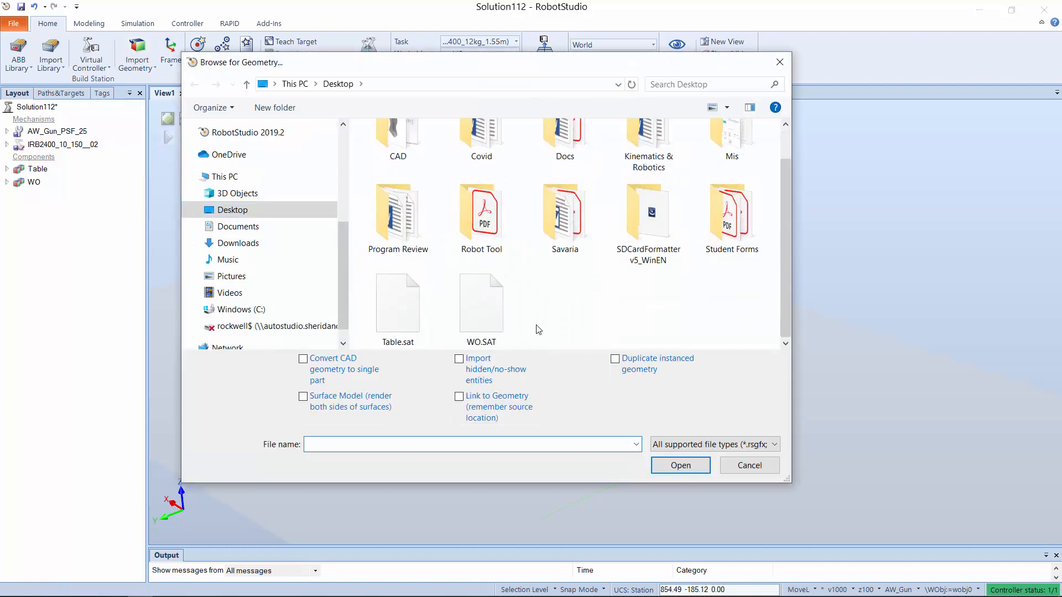
pyautogui.click(485, 311)
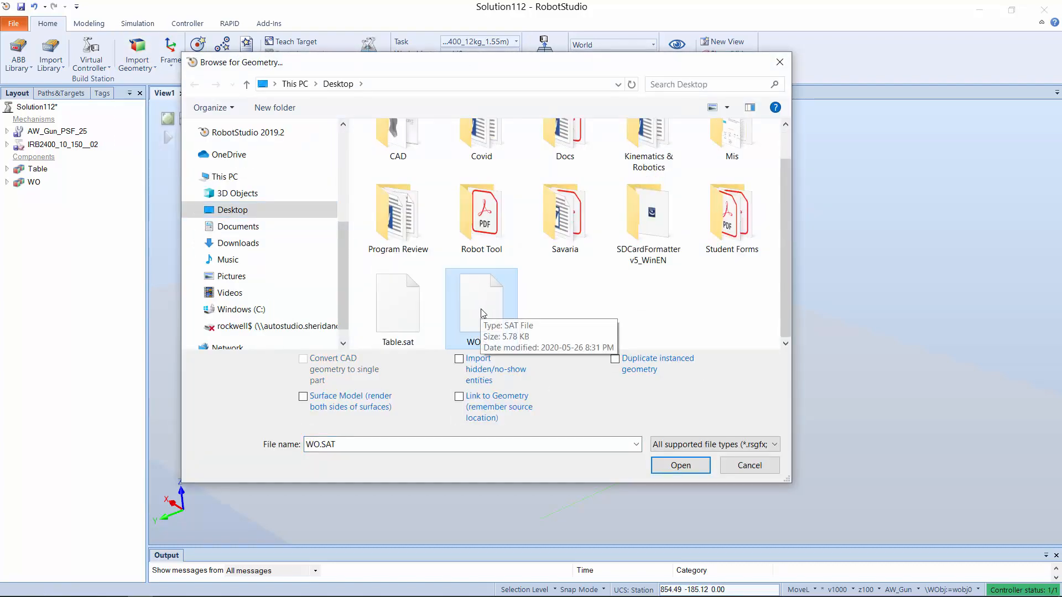
pyautogui.click(681, 467)
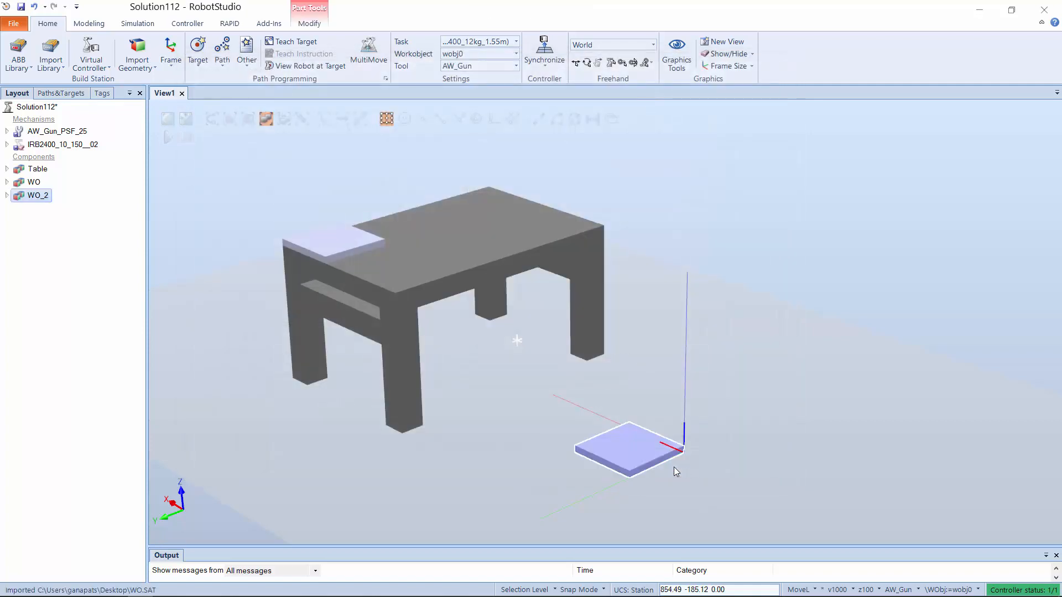
# - Open the Two Points placement for the WO_2 part
pyautogui.scroll(2, 511, 381)
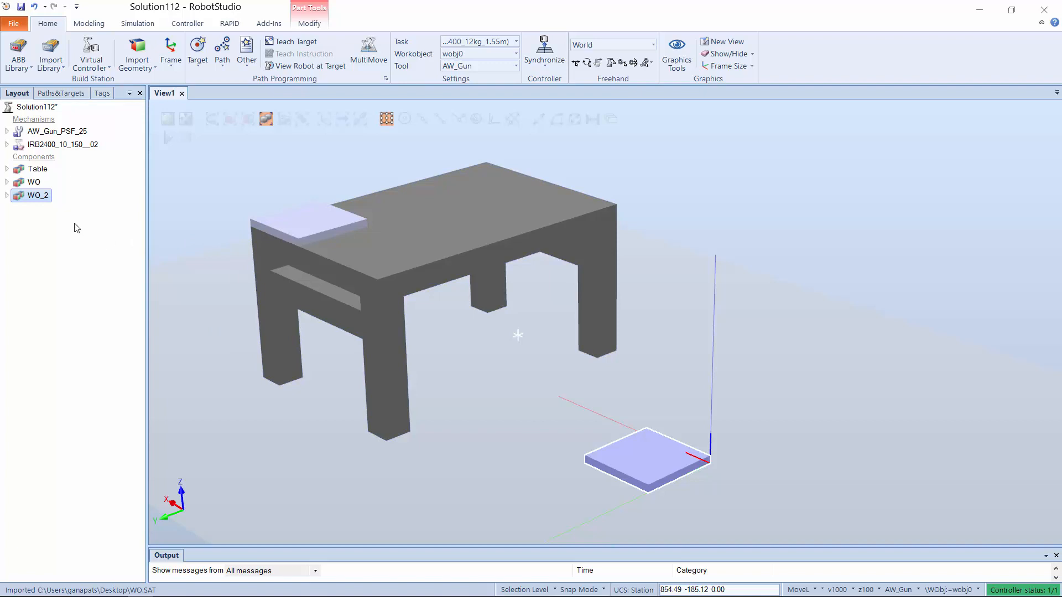
pyautogui.rightClick(30, 200)
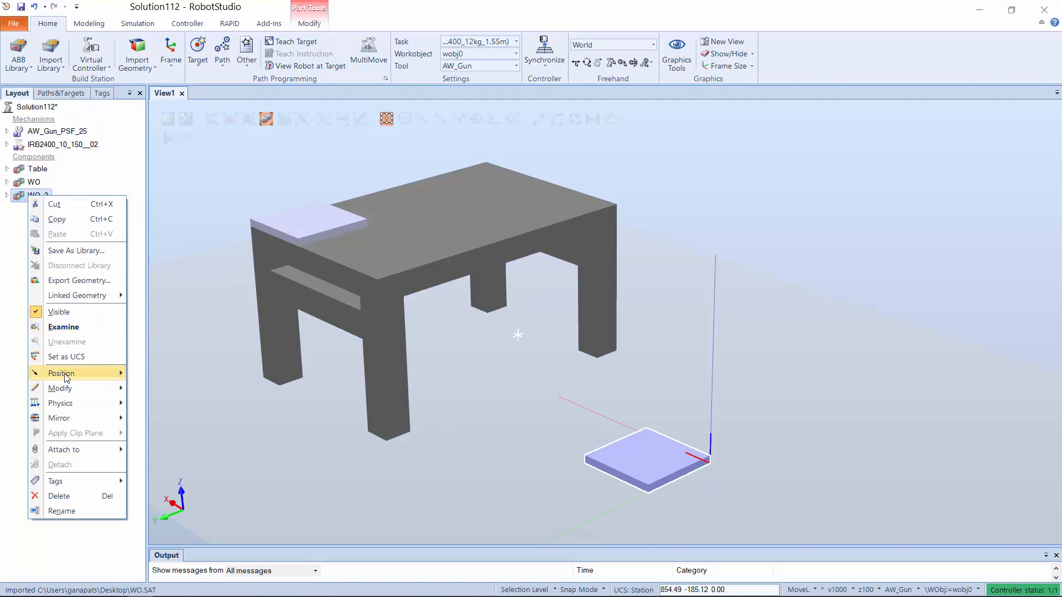
pyautogui.moveTo(65, 378)
pyautogui.moveTo(183, 423)
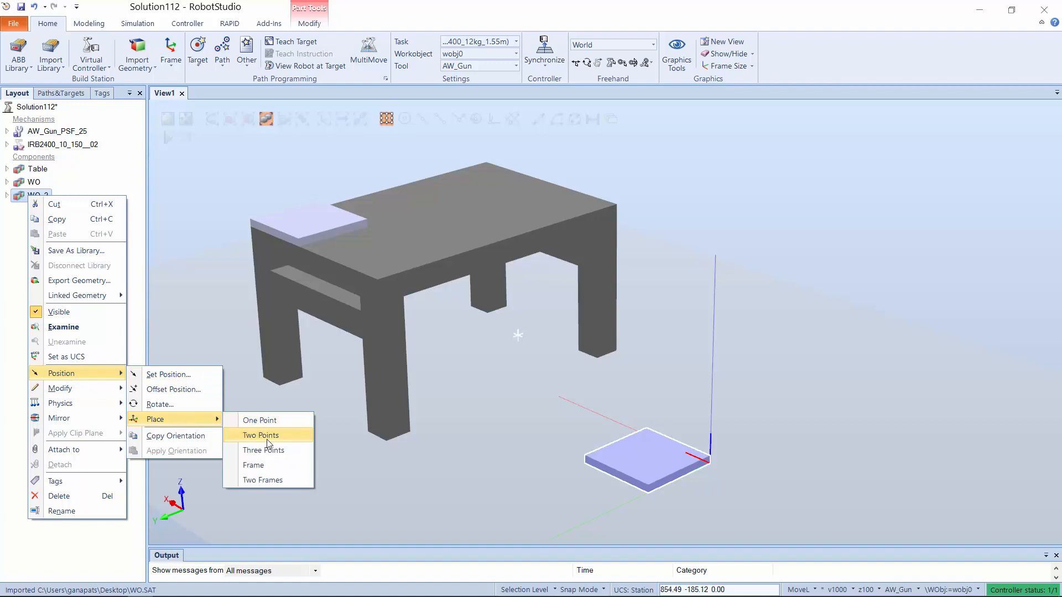
pyautogui.click(268, 441)
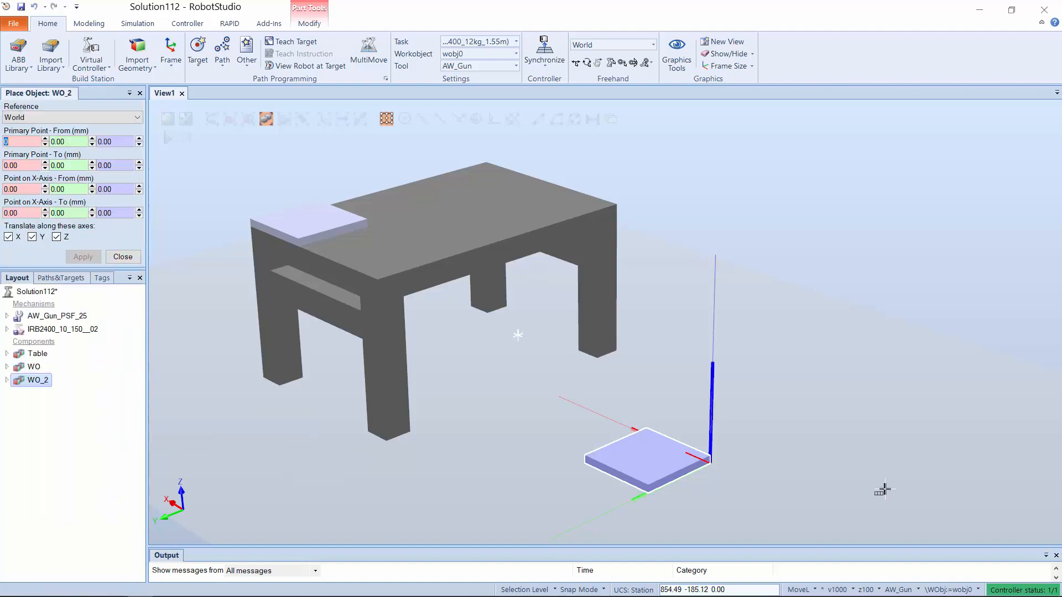
# - Set the primary From point to the WO_2 plate's lower corner at 200, 0, 0 mm
pyautogui.keyDown('ctrl'); pyautogui.keyDown('shift'); pyautogui.moveTo(833, 438); pyautogui.dragTo(664, 367); pyautogui.keyUp('shift'); pyautogui.keyUp('ctrl')
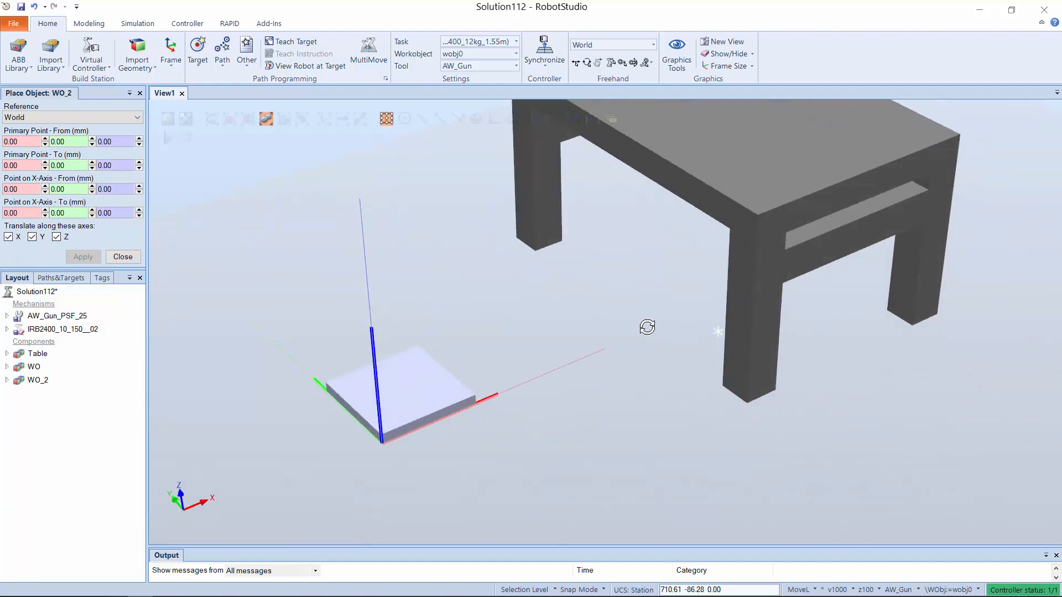
pyautogui.moveTo(648, 327)
pyautogui.keyDown('ctrl'); pyautogui.keyDown('shift'); pyautogui.mouseDown()
pyautogui.moveTo(645, 296)
pyautogui.moveTo(659, 342)
pyautogui.mouseUp(); pyautogui.keyUp('shift'); pyautogui.keyUp('ctrl')
pyautogui.click(21, 141)
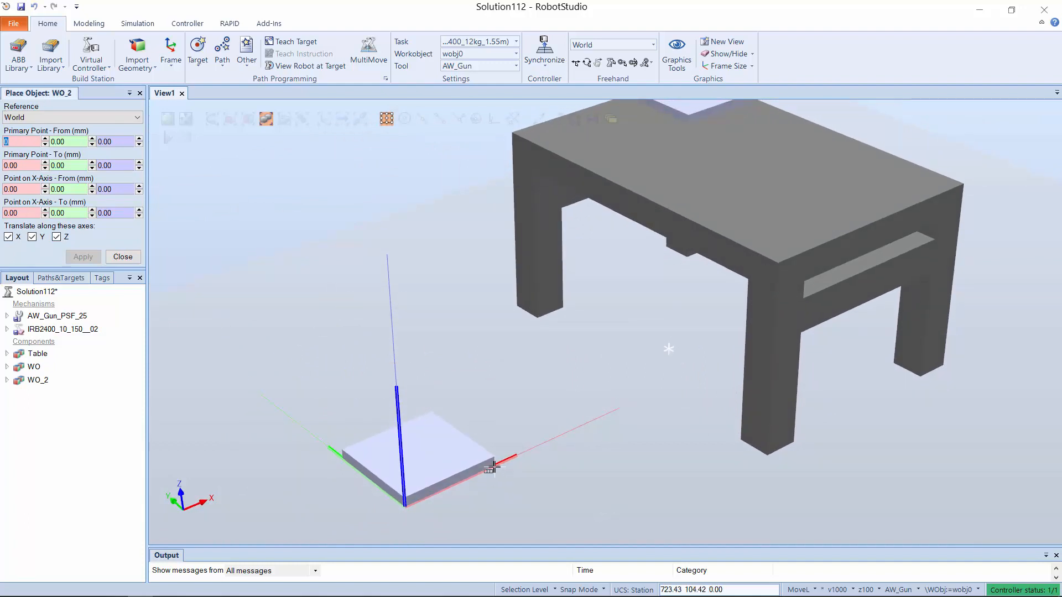
pyautogui.scroll(5, 492, 467)
pyautogui.scroll(2, 492, 467)
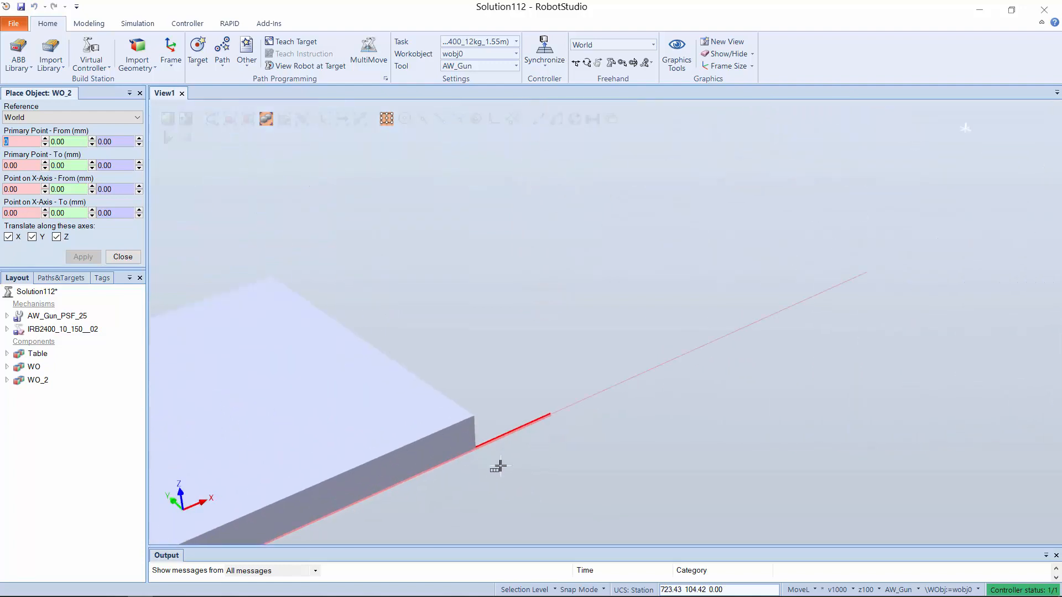
pyautogui.click(474, 446)
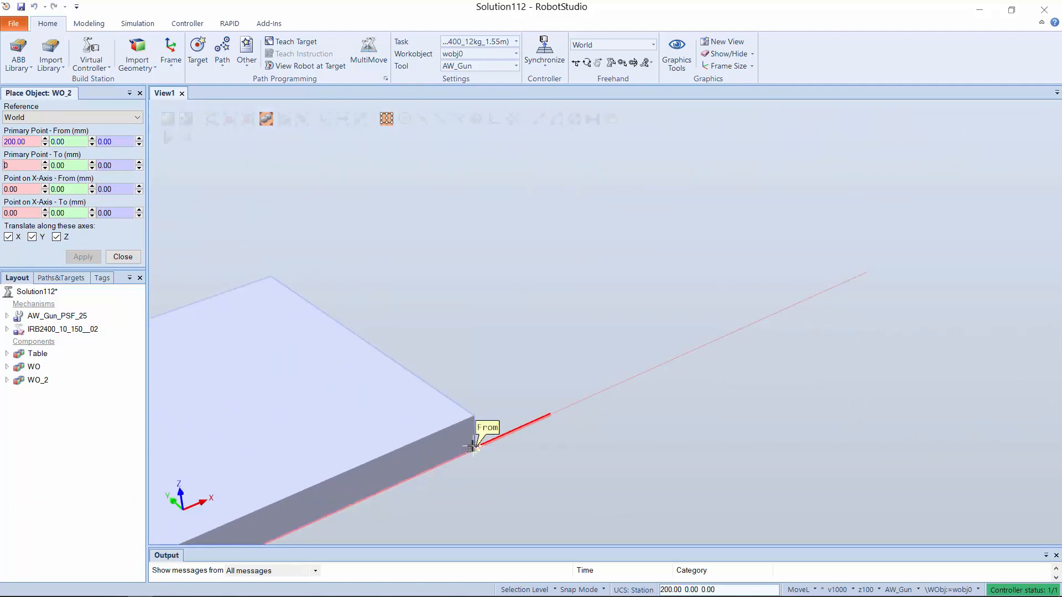
# - Set the primary To point to the tabletop's far corner at 1100, -300, 400 mm
pyautogui.scroll(-2, 485, 437)
pyautogui.scroll(-4, 485, 437)
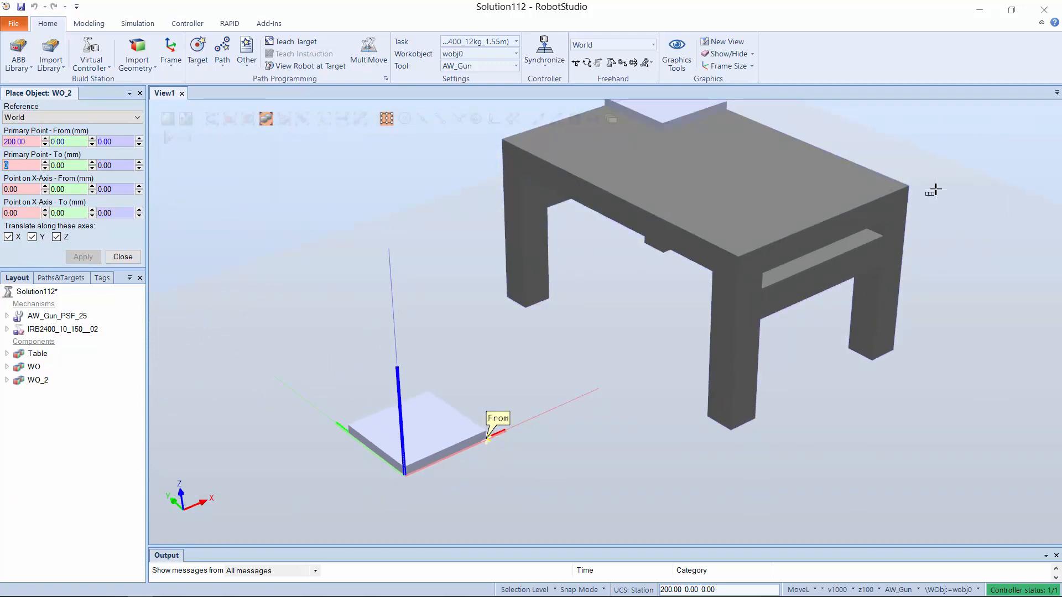
pyautogui.scroll(3, 907, 189)
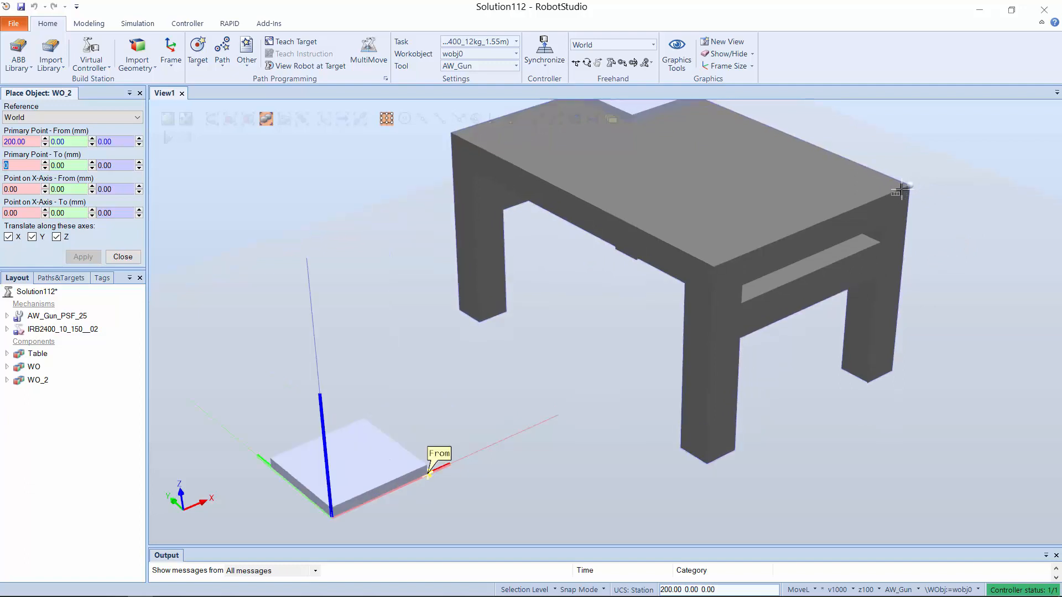
pyautogui.click(903, 187)
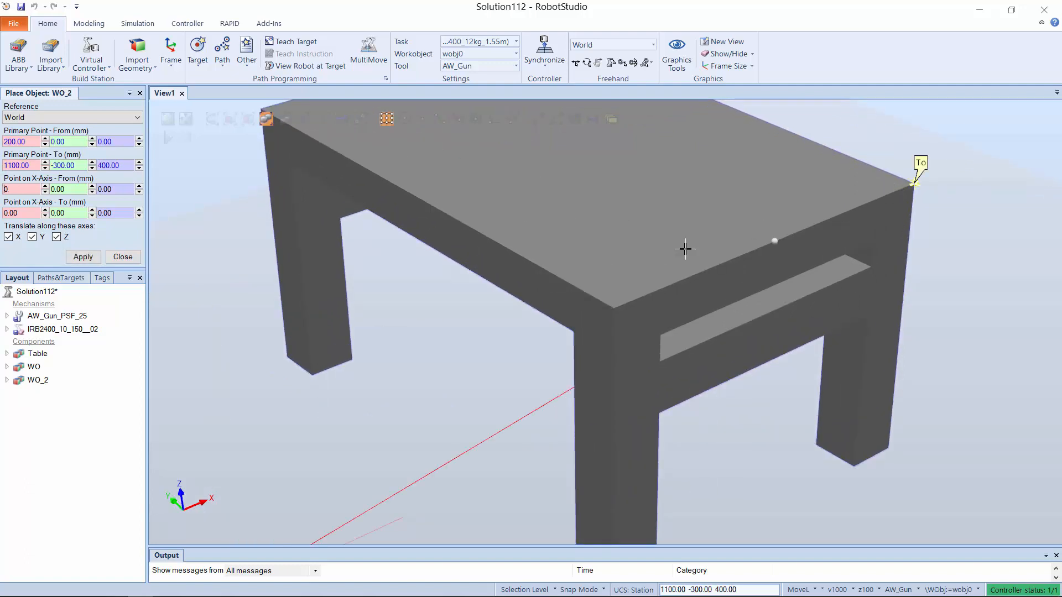
# - Set the X-axis From point to the WO_2 plate's lower corner at the origin, 0, 0, 0 mm
pyautogui.scroll(-5, 625, 244)
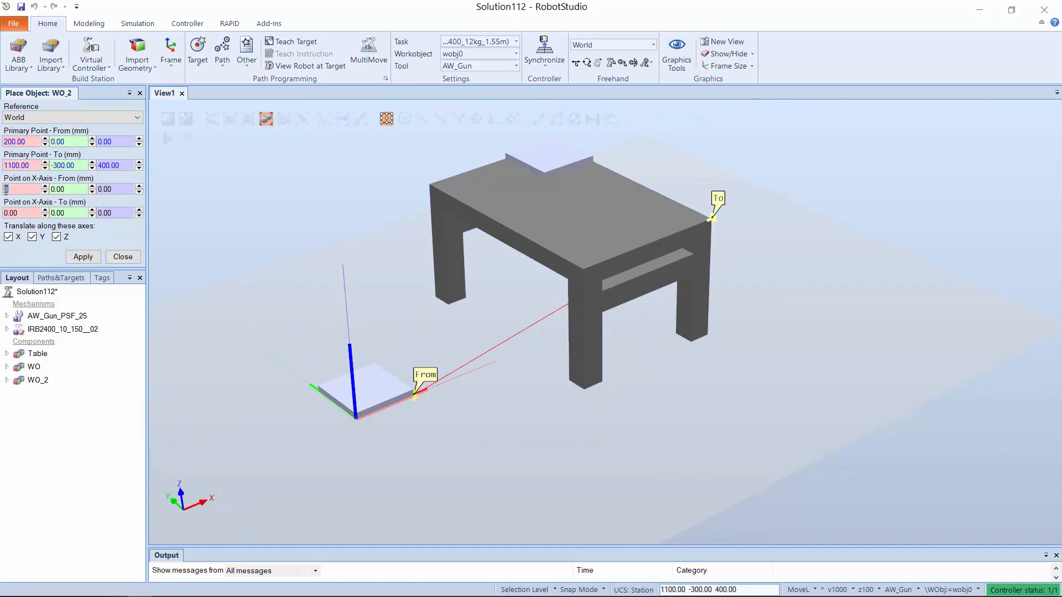
pyautogui.scroll(5, 370, 440)
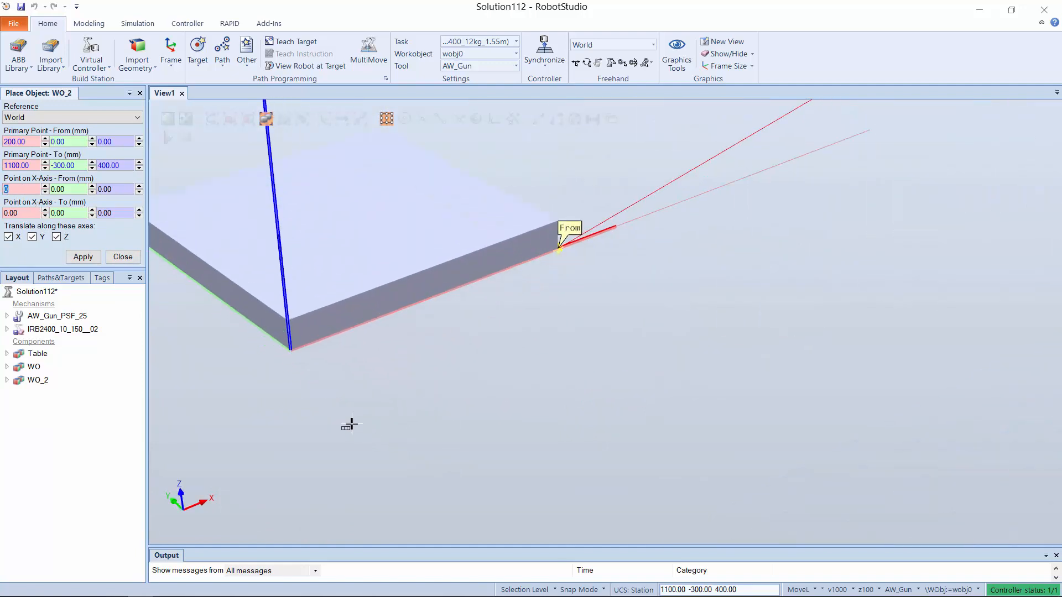
pyautogui.scroll(1, 349, 424)
pyautogui.click(287, 334)
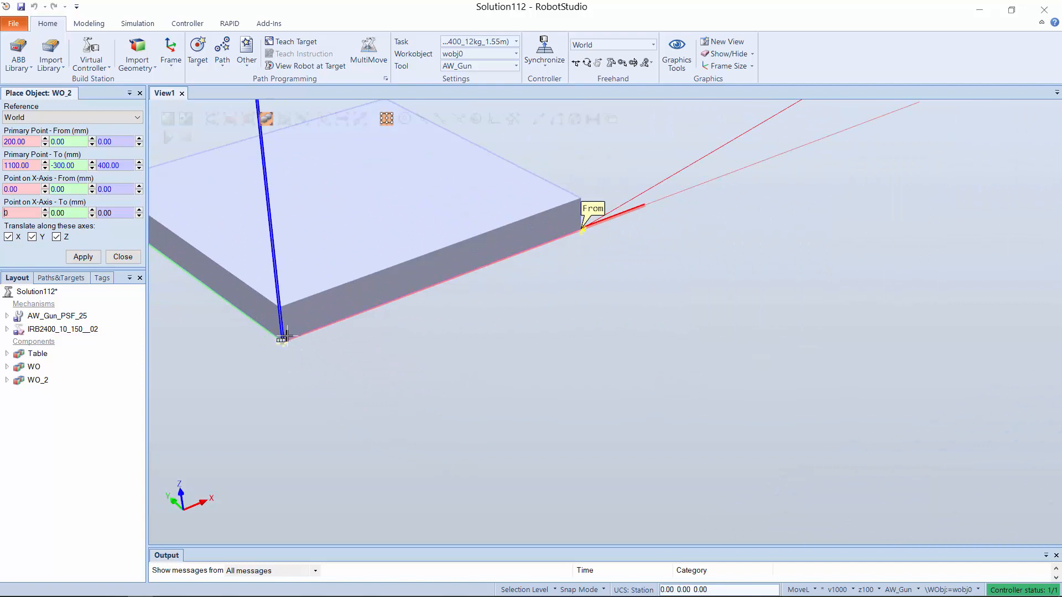
# - Set the X-axis To point to the tabletop's near corner at 600, -300, 400 mm and apply the WO_2 placement
pyautogui.scroll(-5, 338, 398)
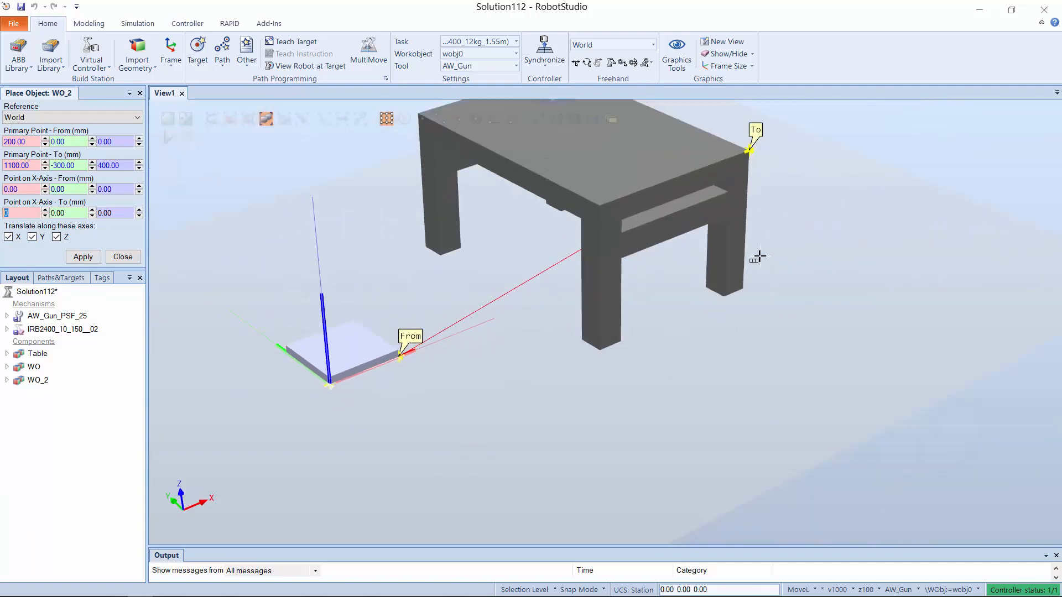
pyautogui.scroll(3, 601, 221)
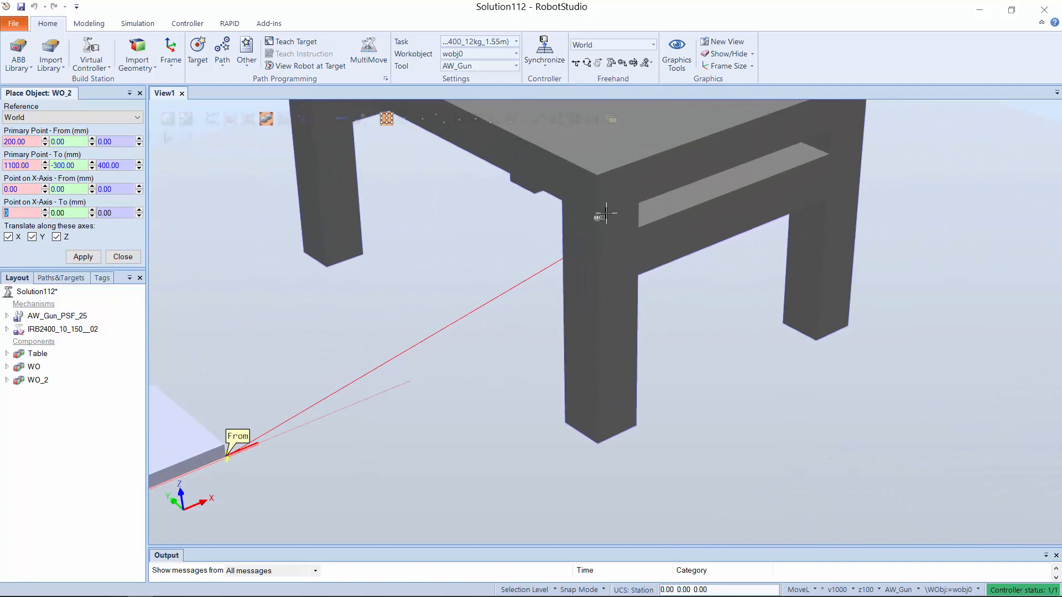
pyautogui.click(597, 174)
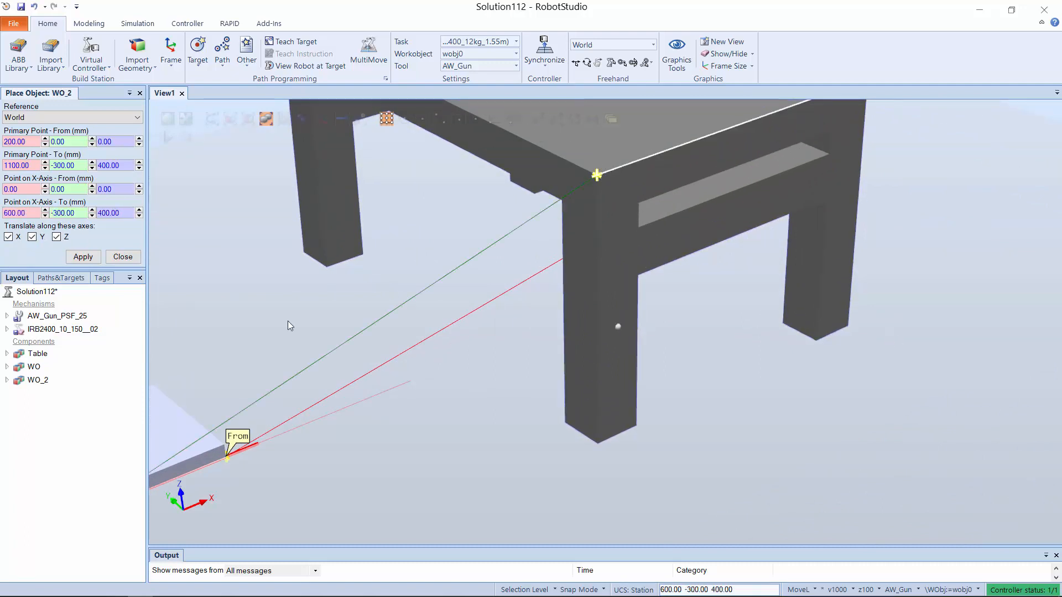
pyautogui.click(83, 257)
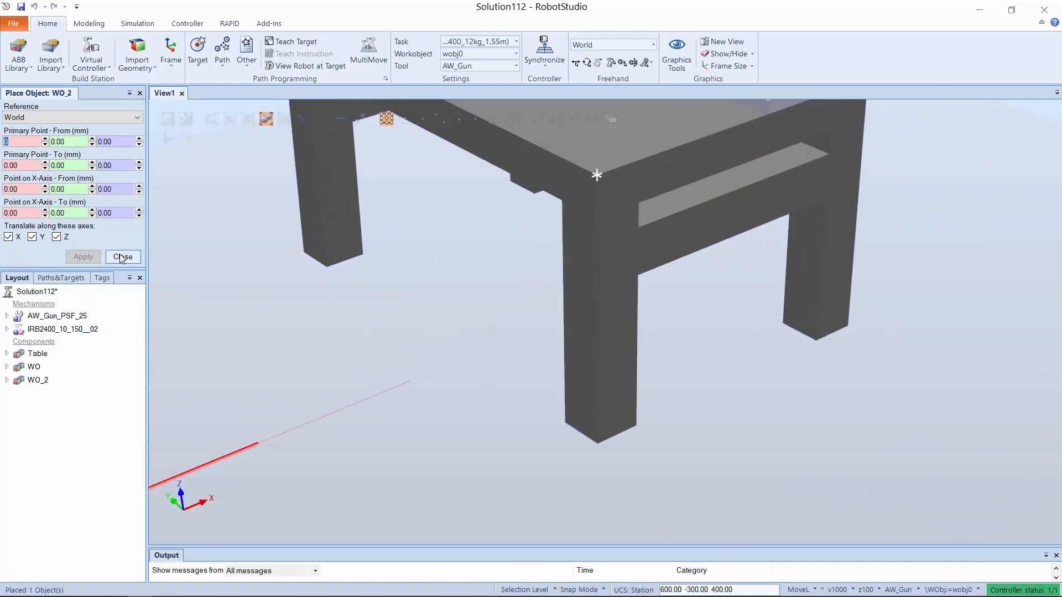
pyautogui.click(123, 257)
# - Make the IRB2400_10_150__02 robot visible again in the graphics view and clear the selection
pyautogui.scroll(-5, 465, 338)
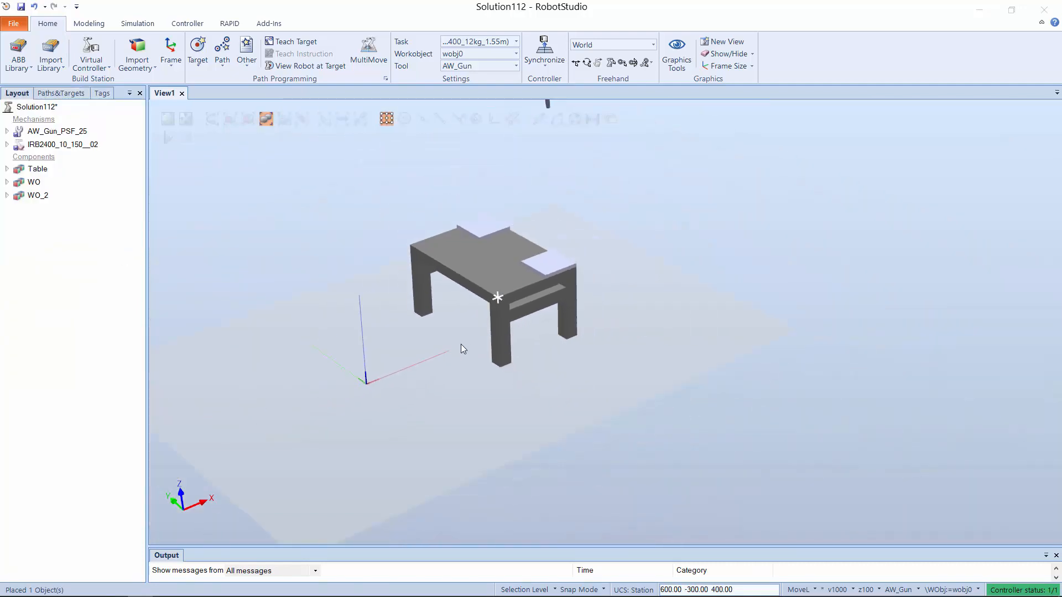
pyautogui.keyDown('ctrl'); pyautogui.keyDown('shift'); pyautogui.moveTo(439, 352); pyautogui.dragTo(564, 443); pyautogui.keyUp('shift'); pyautogui.keyUp('ctrl')
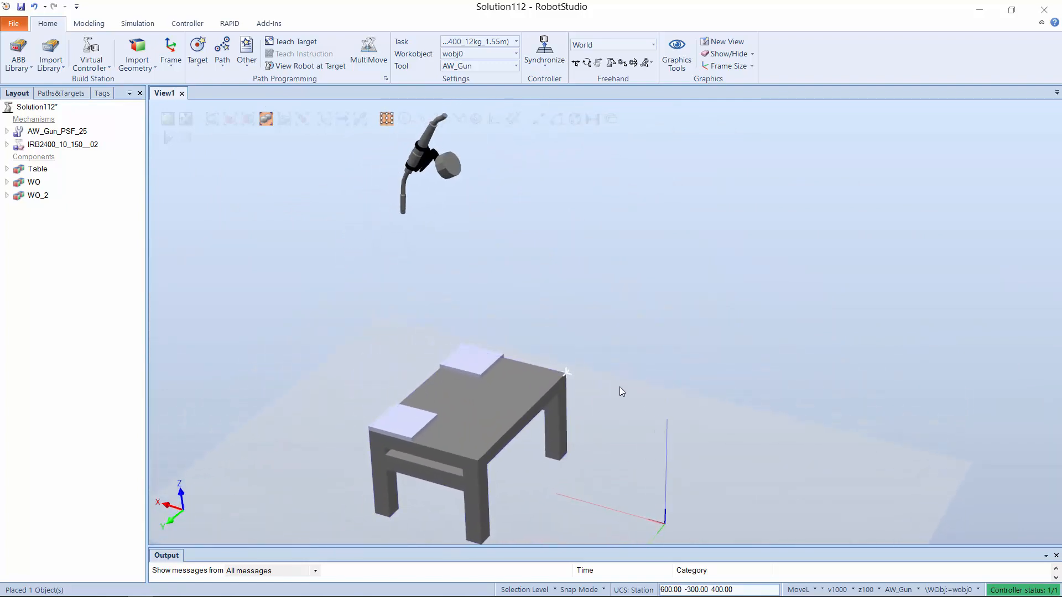
pyautogui.keyDown('ctrl'); pyautogui.keyDown('shift'); pyautogui.moveTo(621, 391); pyautogui.dragTo(607, 339); pyautogui.keyUp('shift'); pyautogui.keyUp('ctrl')
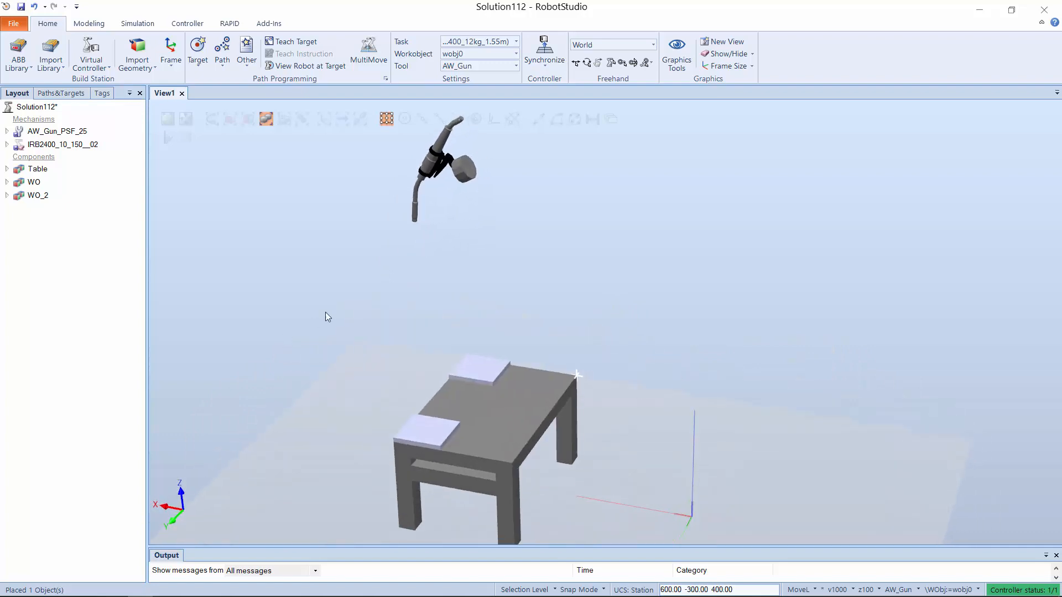
pyautogui.click(50, 146)
pyautogui.rightClick(49, 148)
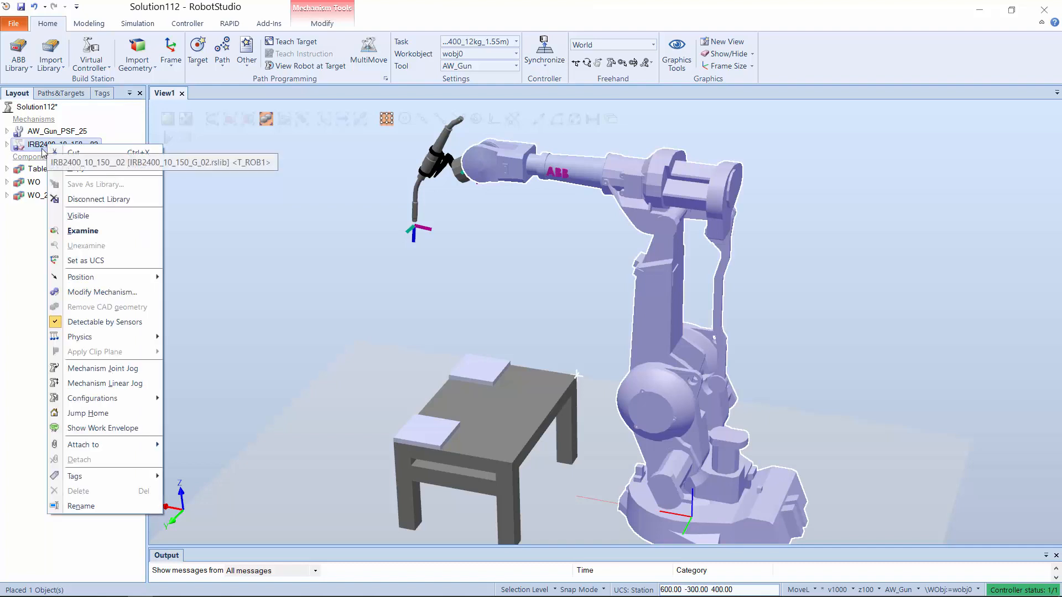
pyautogui.click(63, 216)
pyautogui.click(276, 245)
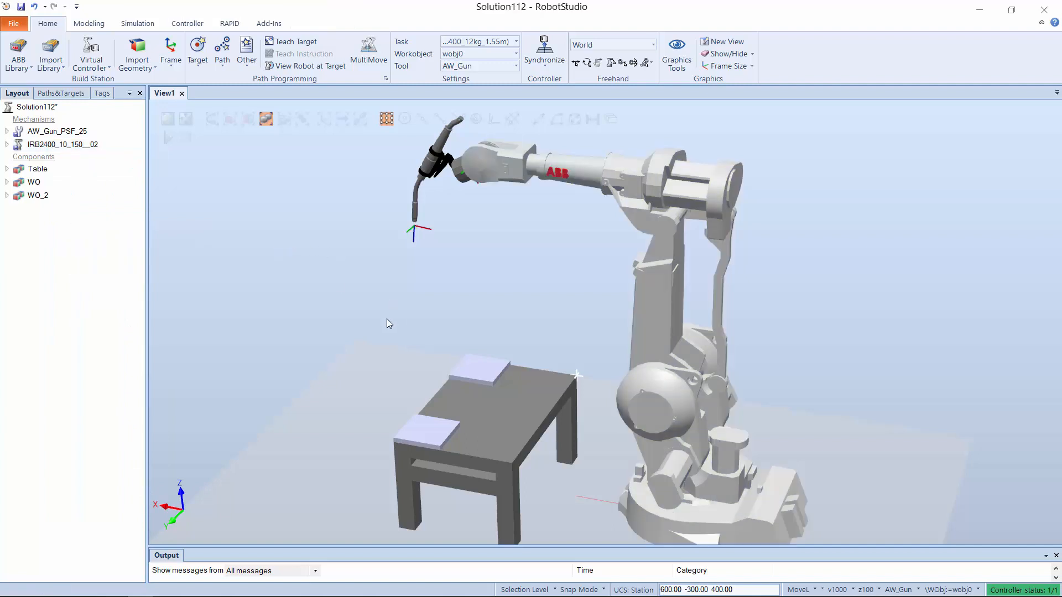
# - Save the station under the new name Lab2 on the Desktop, replacing the existing Lab2.rsstn file
pyautogui.scroll(-1, 385, 319)
pyautogui.moveTo(346, 317)
pyautogui.keyDown('ctrl'); pyautogui.keyDown('shift'); pyautogui.mouseDown()
pyautogui.moveTo(346, 332)
pyautogui.moveTo(331, 307)
pyautogui.mouseUp(); pyautogui.keyUp('shift'); pyautogui.keyUp('ctrl')
pyautogui.moveTo(331, 307)
pyautogui.keyDown('ctrl'); pyautogui.keyDown('shift'); pyautogui.mouseDown()
pyautogui.moveTo(335, 319)
pyautogui.moveTo(349, 316)
pyautogui.moveTo(339, 320)
pyautogui.moveTo(339, 304)
pyautogui.moveTo(331, 319)
pyautogui.mouseUp(); pyautogui.keyUp('shift'); pyautogui.keyUp('ctrl')
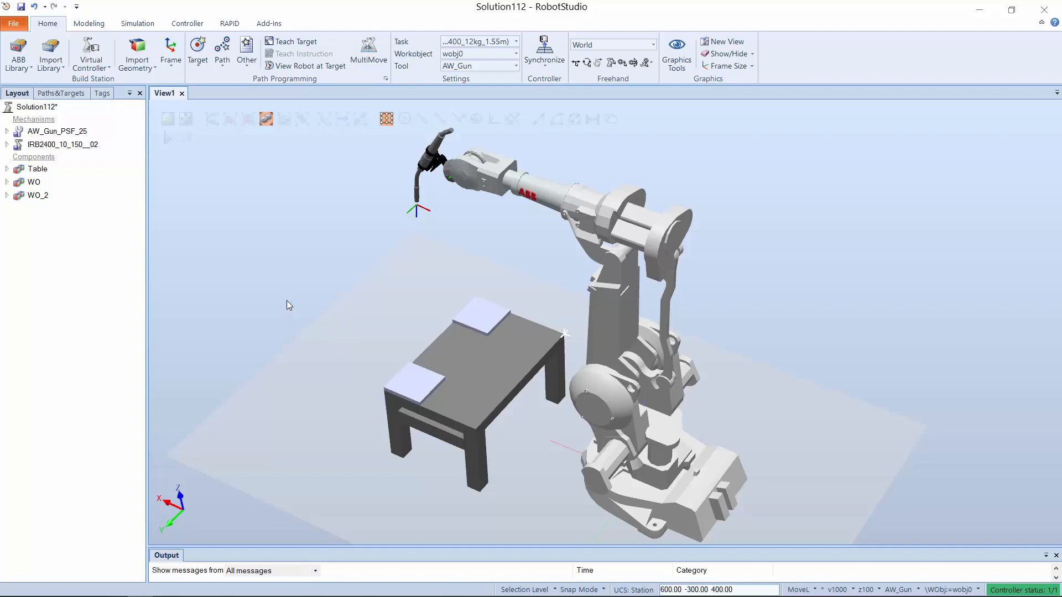
pyautogui.click(13, 23)
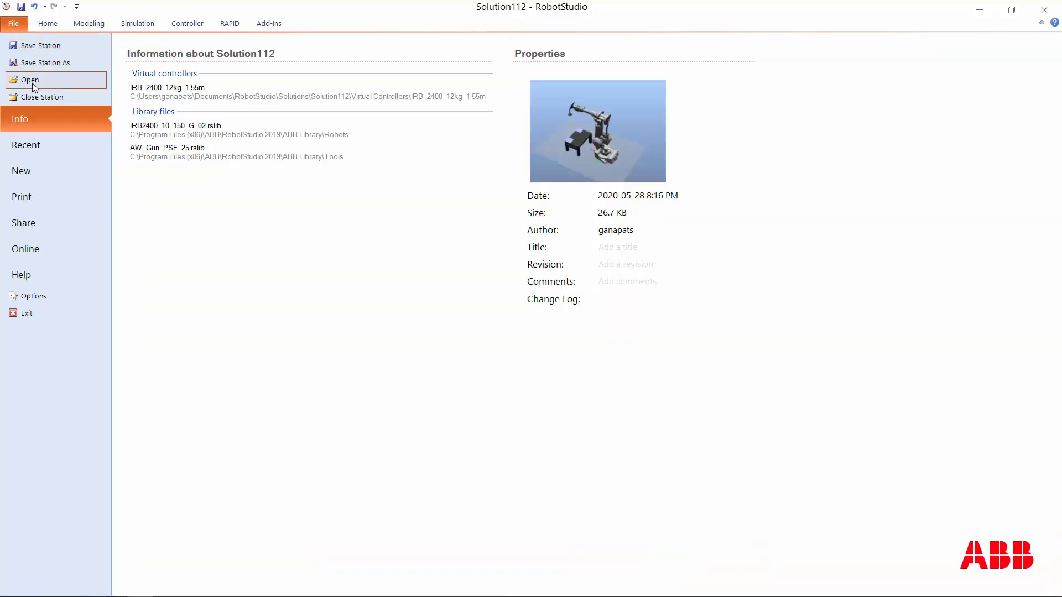
pyautogui.click(36, 62)
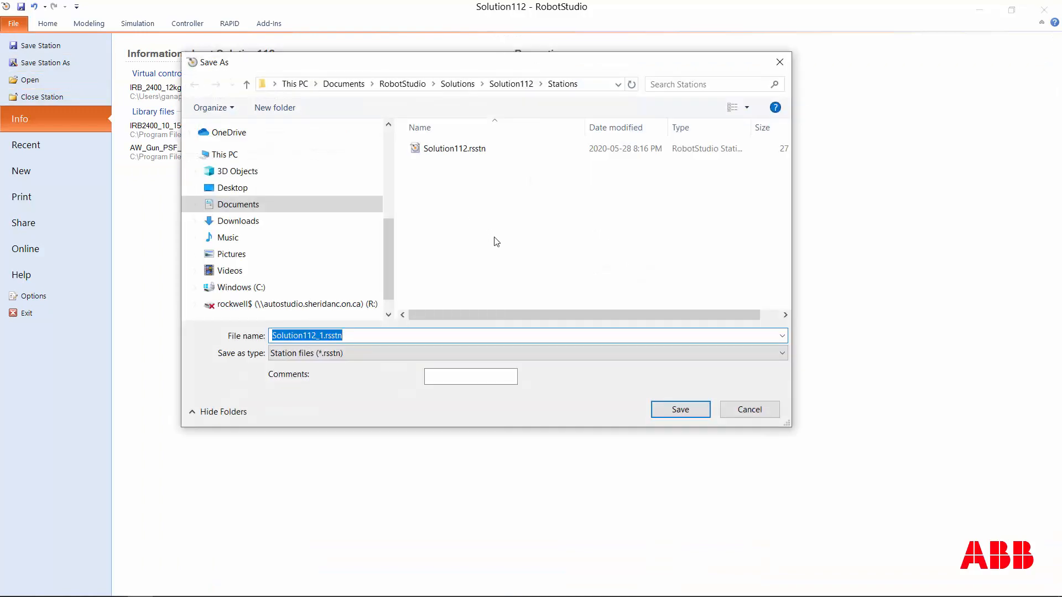
pyautogui.click(244, 188)
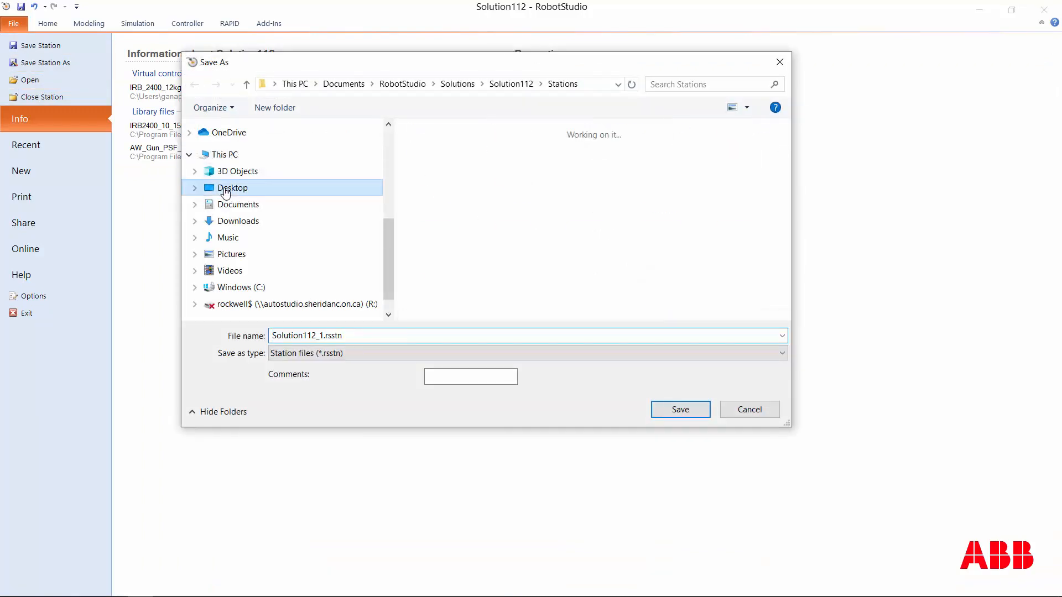
pyautogui.moveTo(358, 338); pyautogui.dragTo(247, 335)
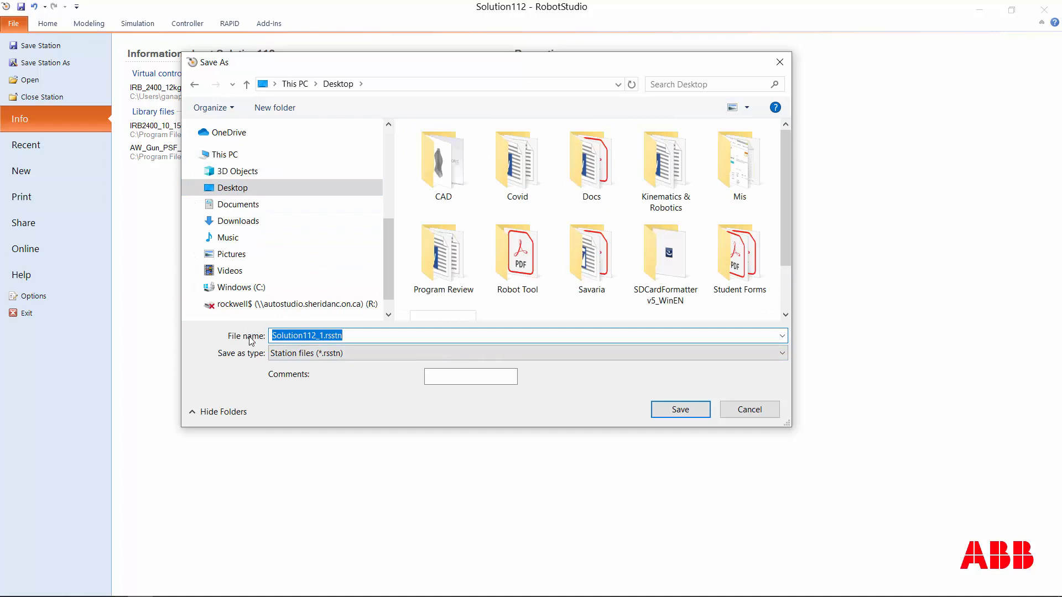
pyautogui.write('Lab2')
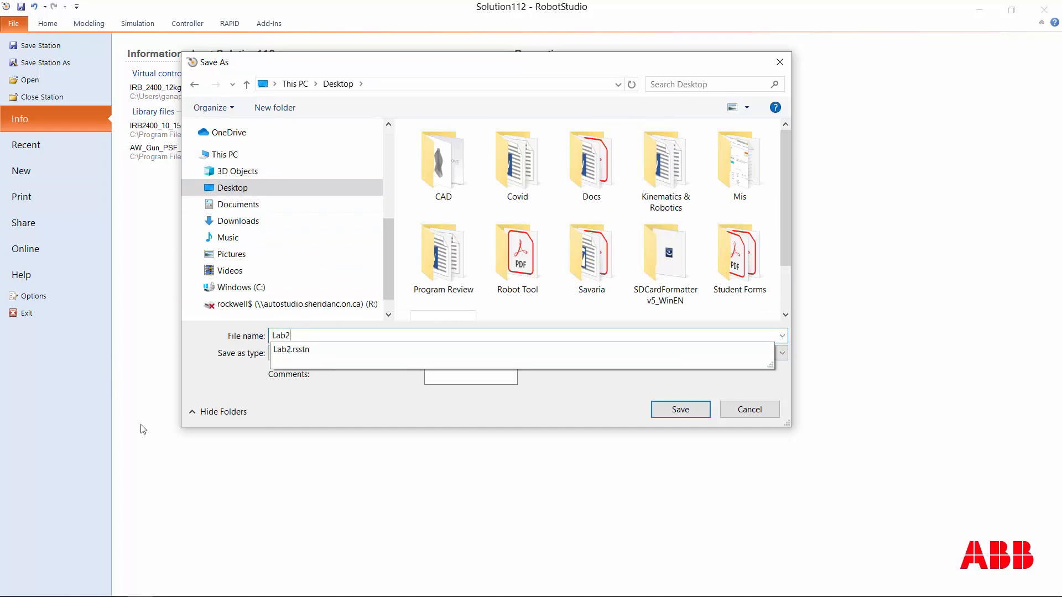
pyautogui.click(693, 410)
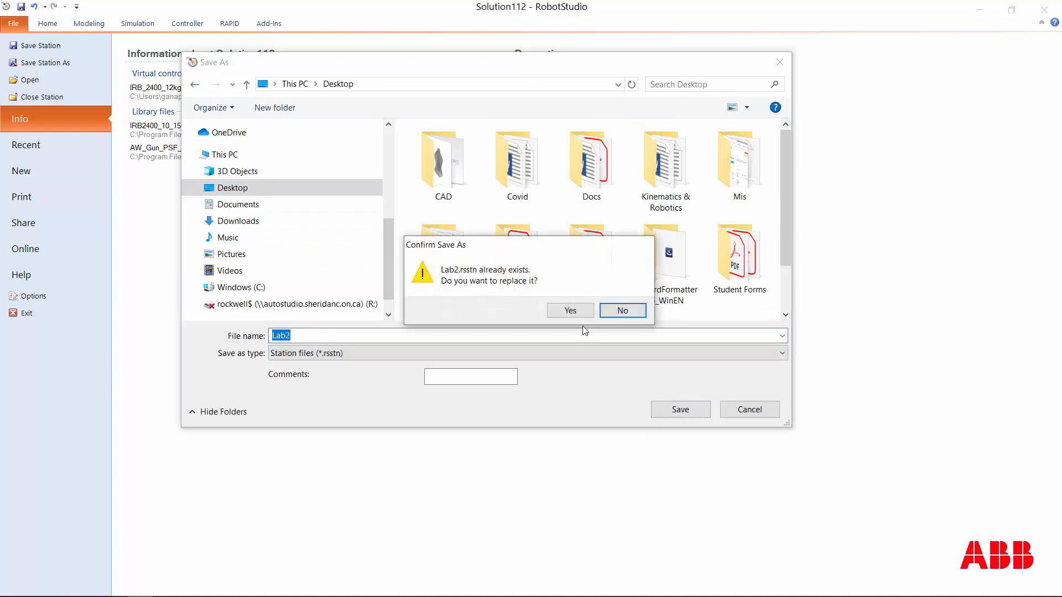
pyautogui.click(568, 311)
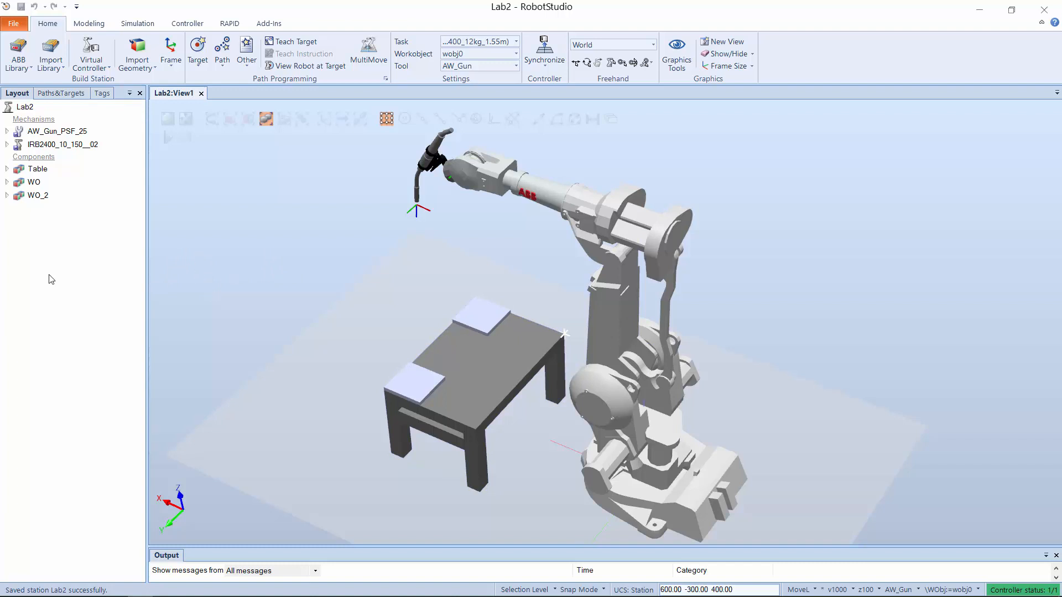
# - Start the Virtual FlexPendant for the IRB_2400_12kg_1.55m controller and close its Production Window
pyautogui.click(187, 23)
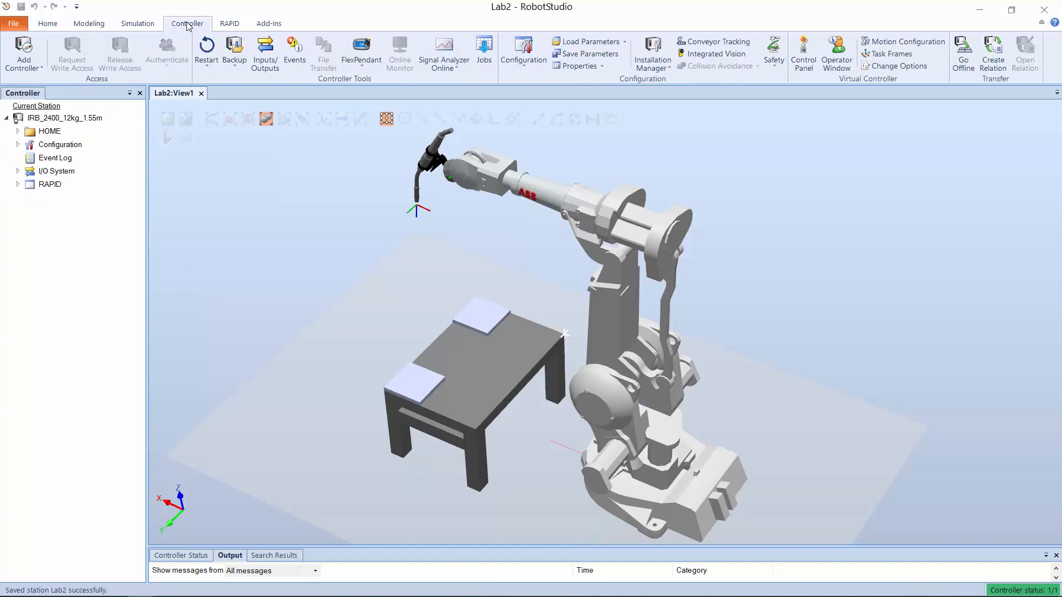
pyautogui.click(365, 69)
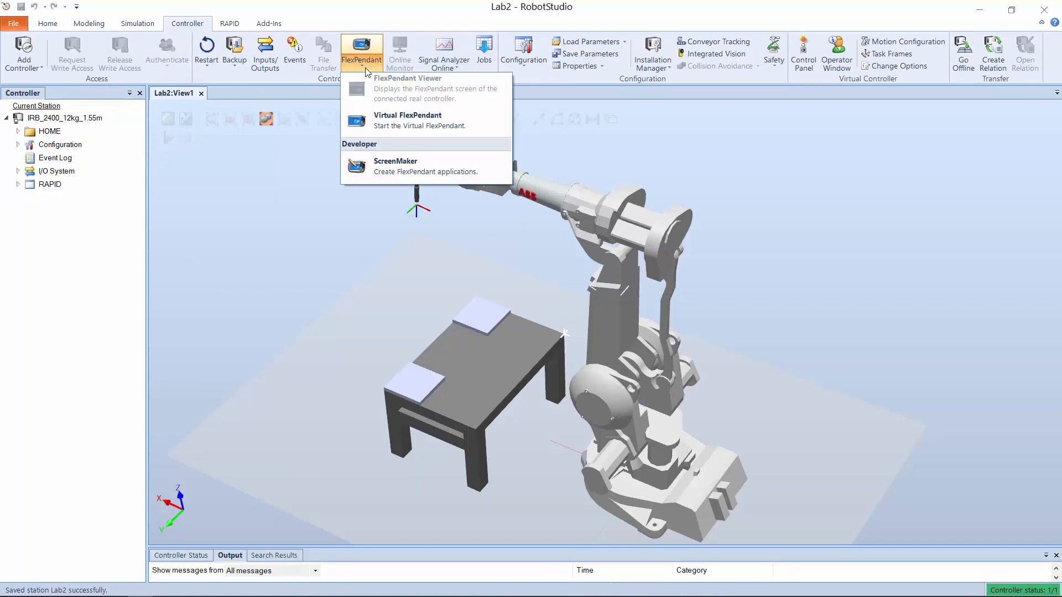
pyautogui.click(408, 123)
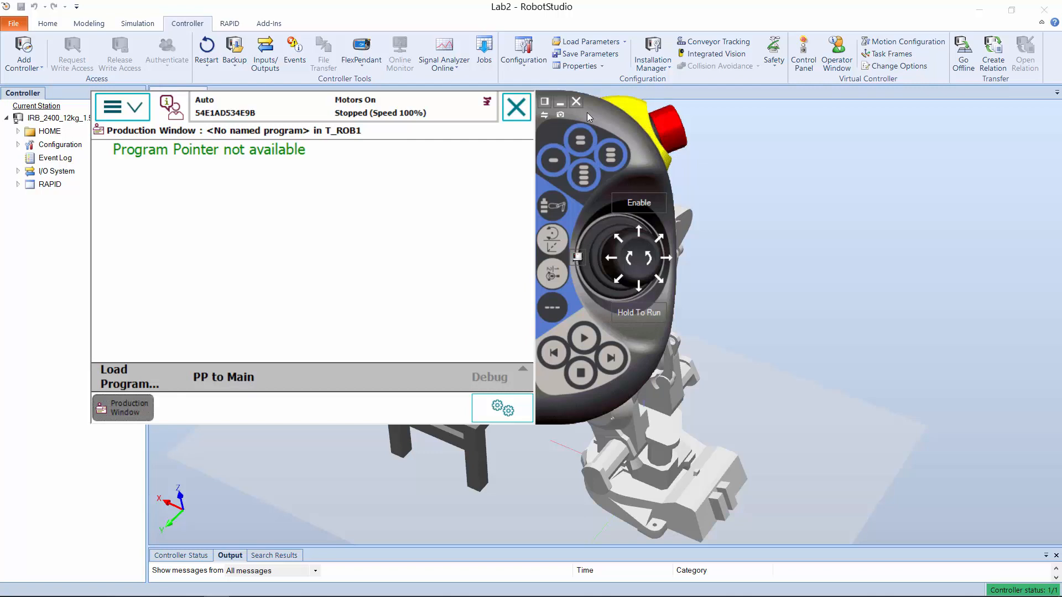
pyautogui.moveTo(579, 115); pyautogui.dragTo(671, 152)
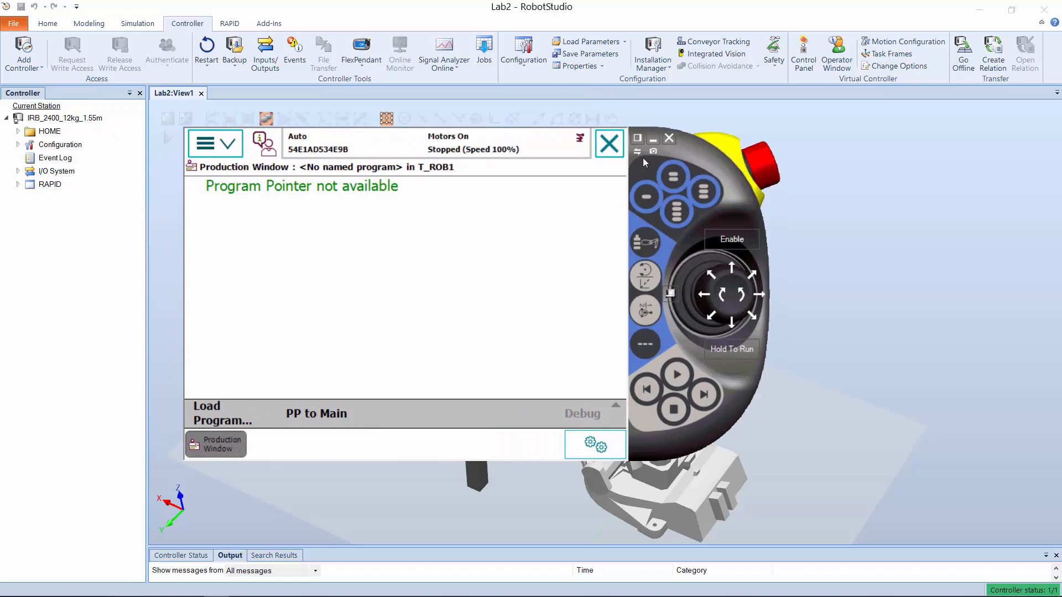
pyautogui.click(610, 144)
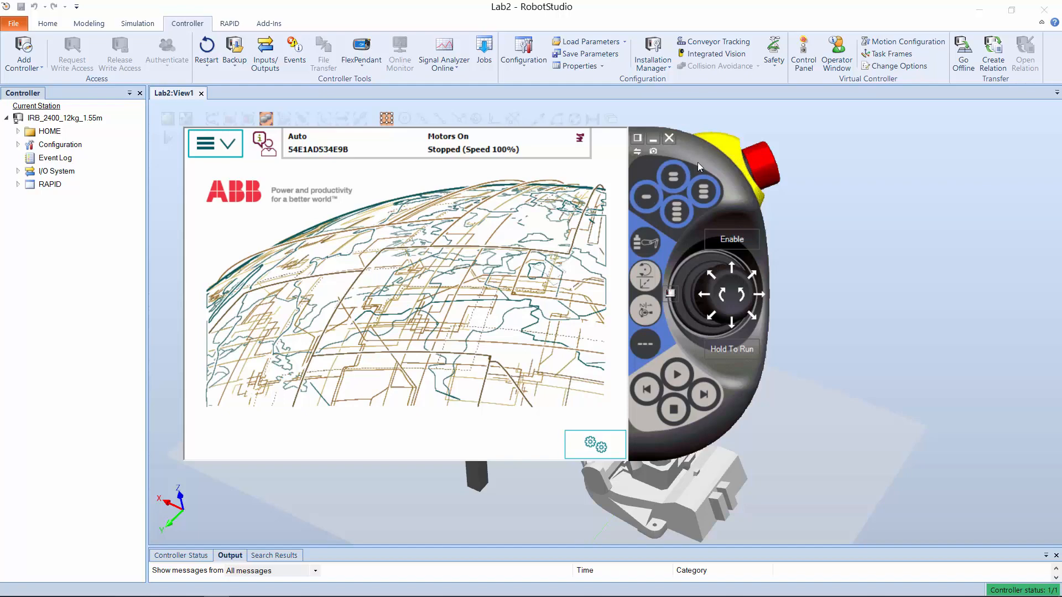
pyautogui.moveTo(698, 162); pyautogui.dragTo(614, 188)
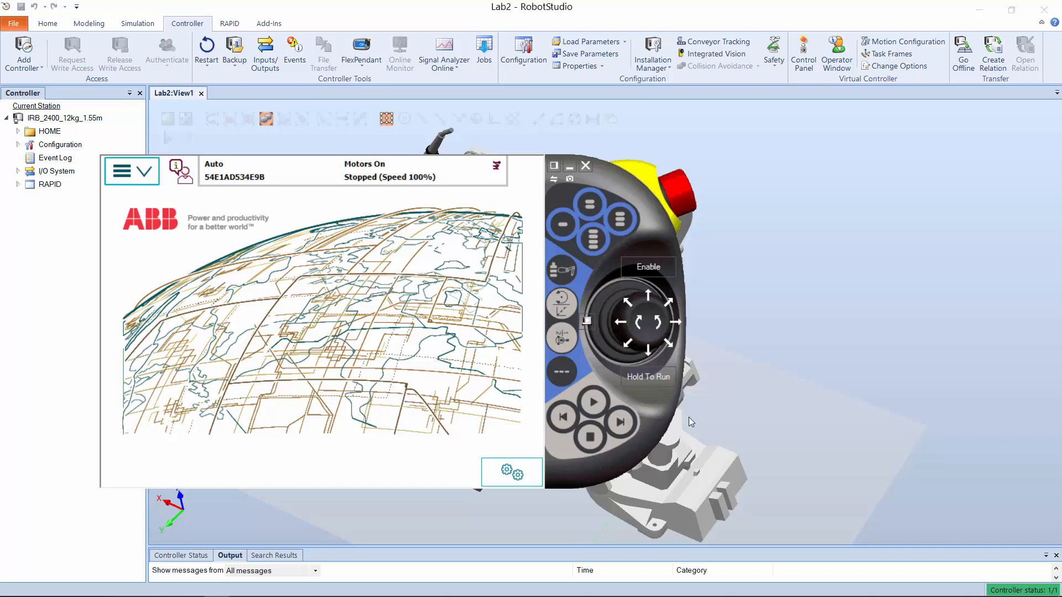
# - Switch the virtual controller to manual mode, then activate the enabling device and Hold To Run
pyautogui.click(589, 323)
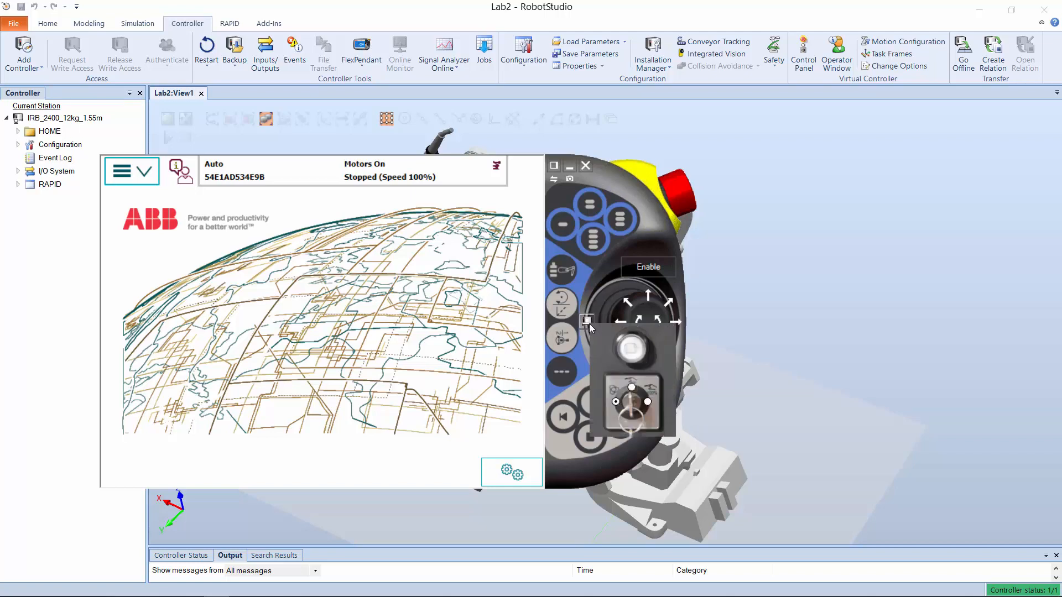
pyautogui.click(632, 389)
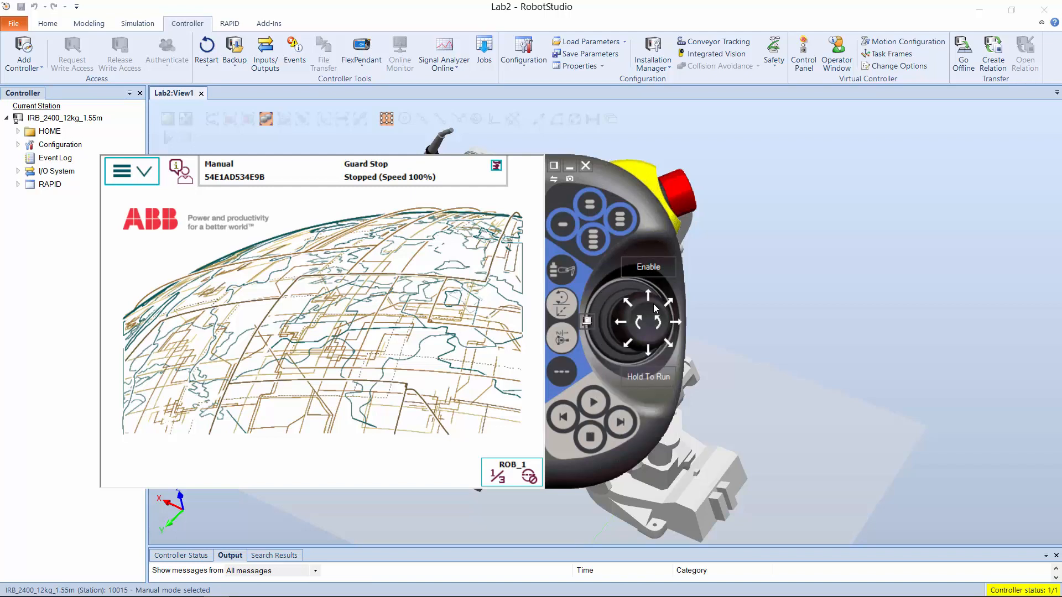
pyautogui.click(656, 270)
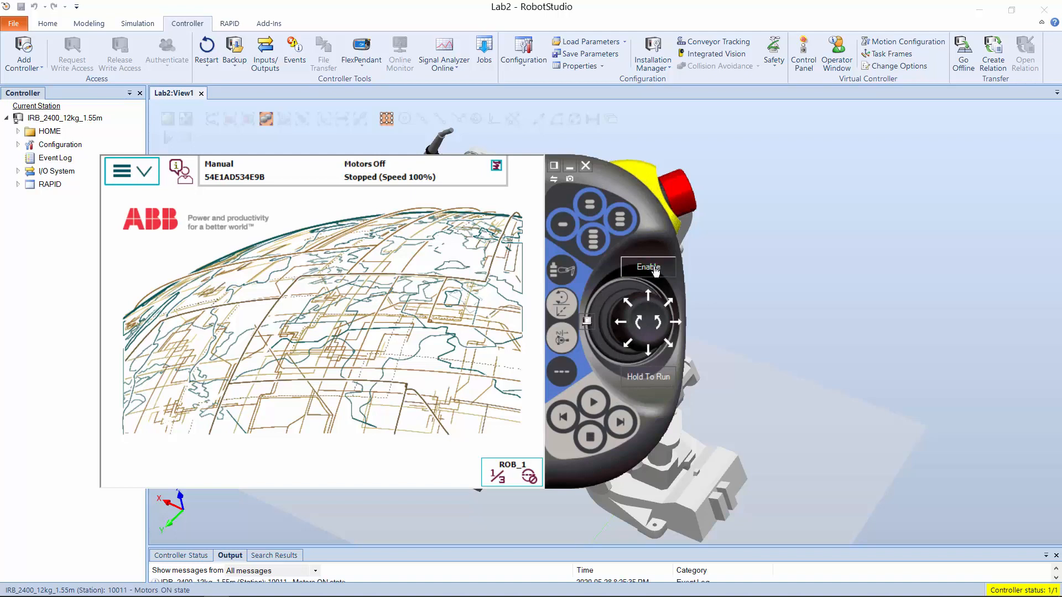
pyautogui.click(655, 270)
pyautogui.click(651, 378)
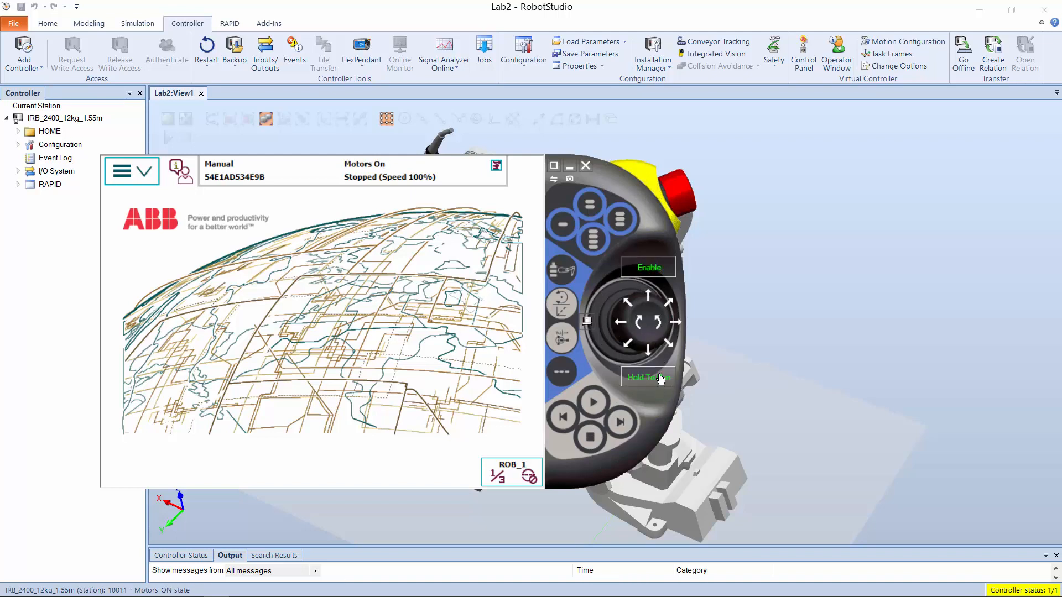
# - Test joystick jogging by rotating the robot about axis 1, leaving that axis at about -0.9°
pyautogui.moveTo(649, 227); pyautogui.dragTo(300, 232)
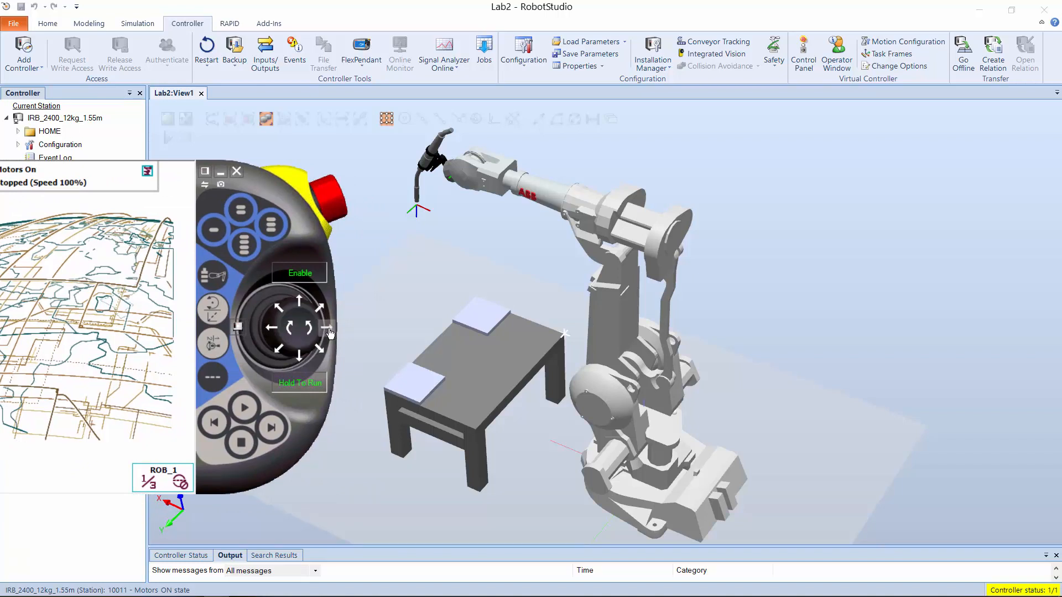
pyautogui.moveTo(330, 333); pyautogui.dragTo(275, 334)
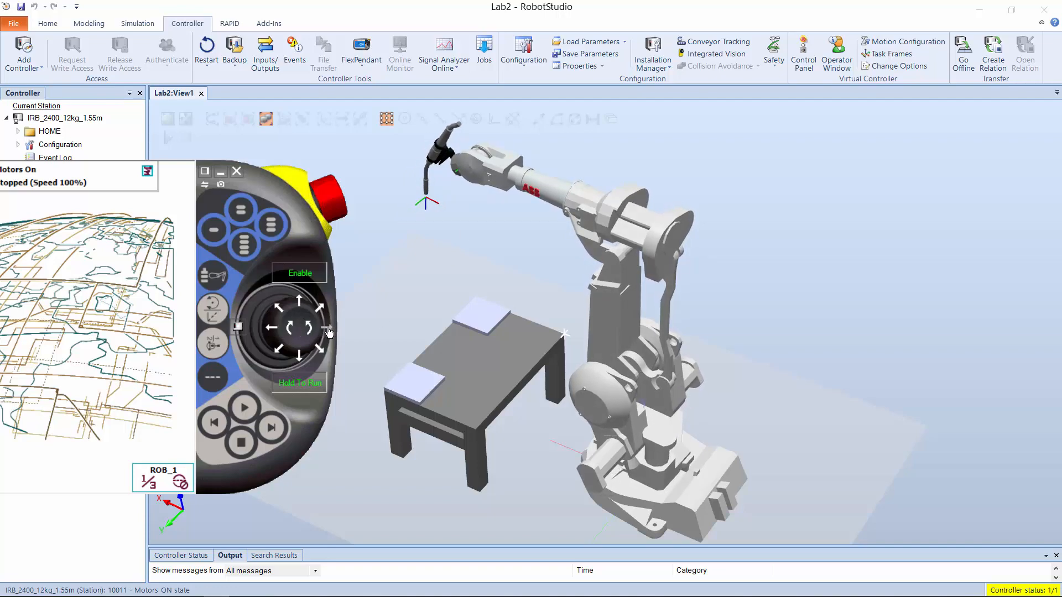
pyautogui.click(328, 329)
pyautogui.moveTo(275, 188); pyautogui.dragTo(688, 208)
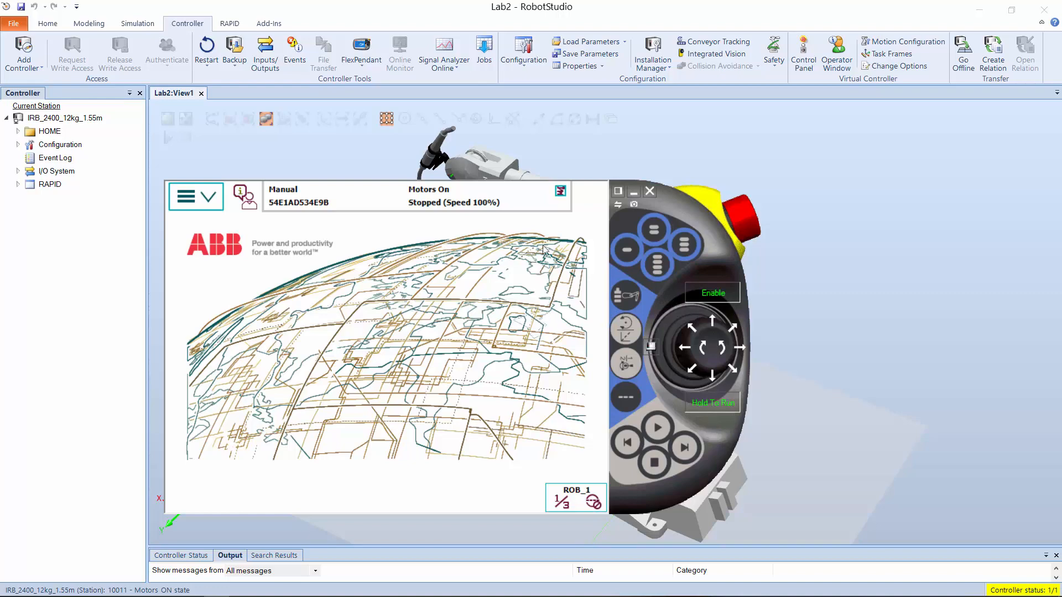
# - Create a new program for task T_ROB1 in the Program Editor, discarding the existing program without saving it
pyautogui.click(212, 203)
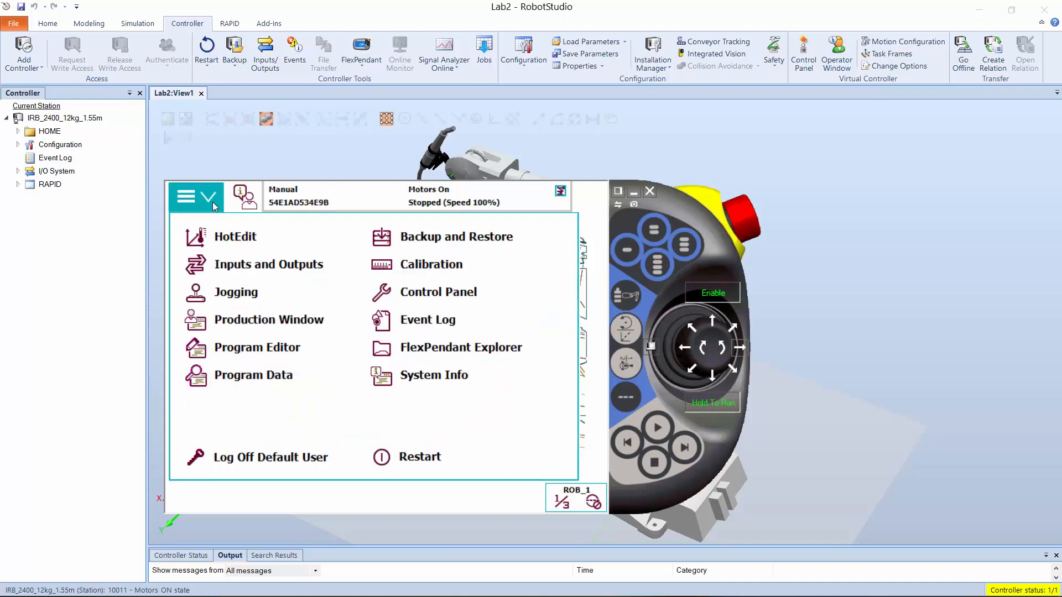
pyautogui.click(232, 349)
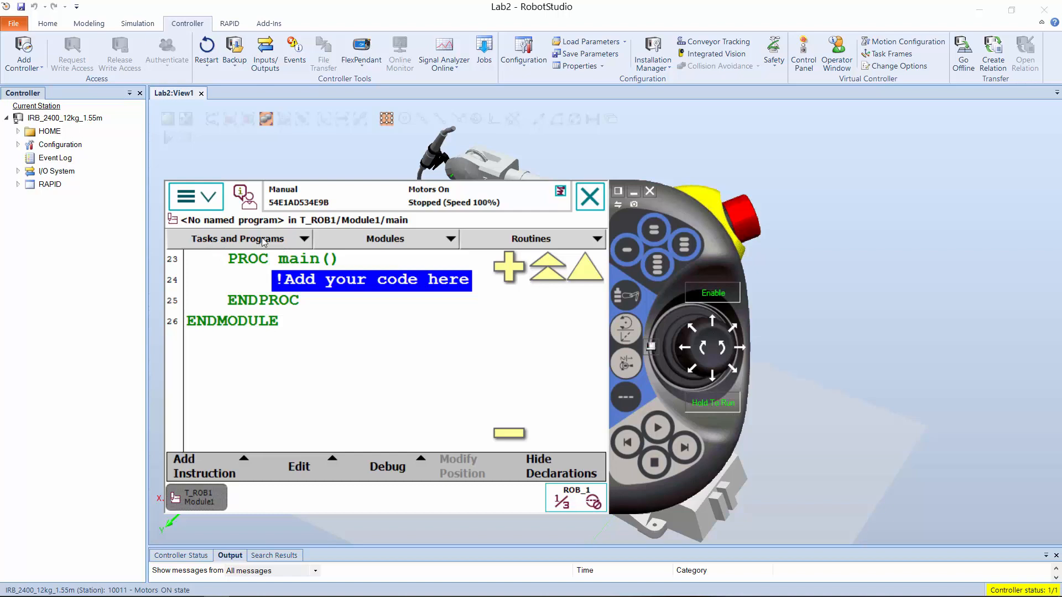
pyautogui.click(304, 238)
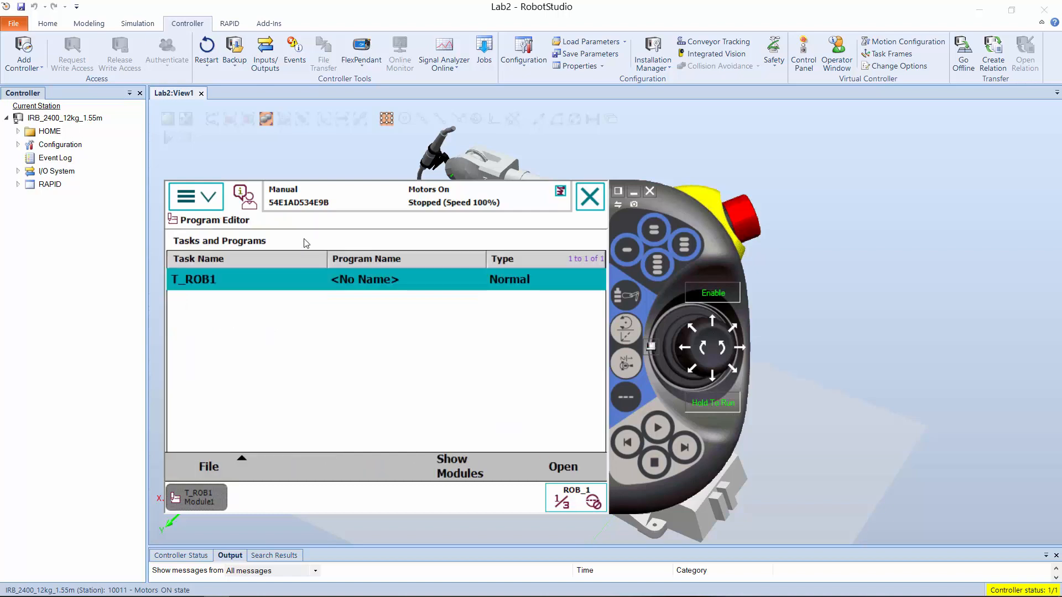
pyautogui.click(207, 468)
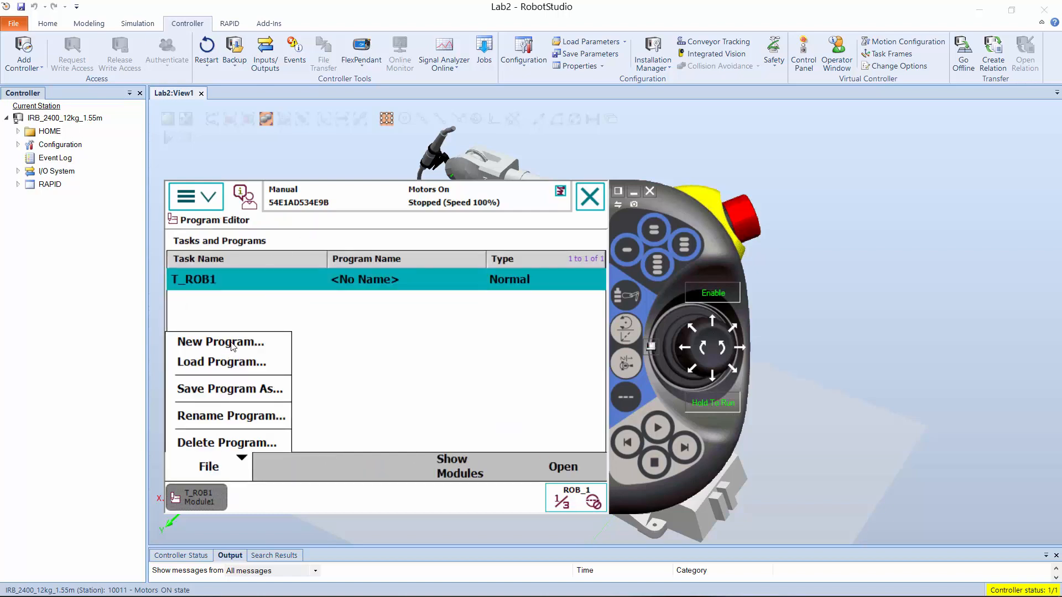
pyautogui.click(233, 346)
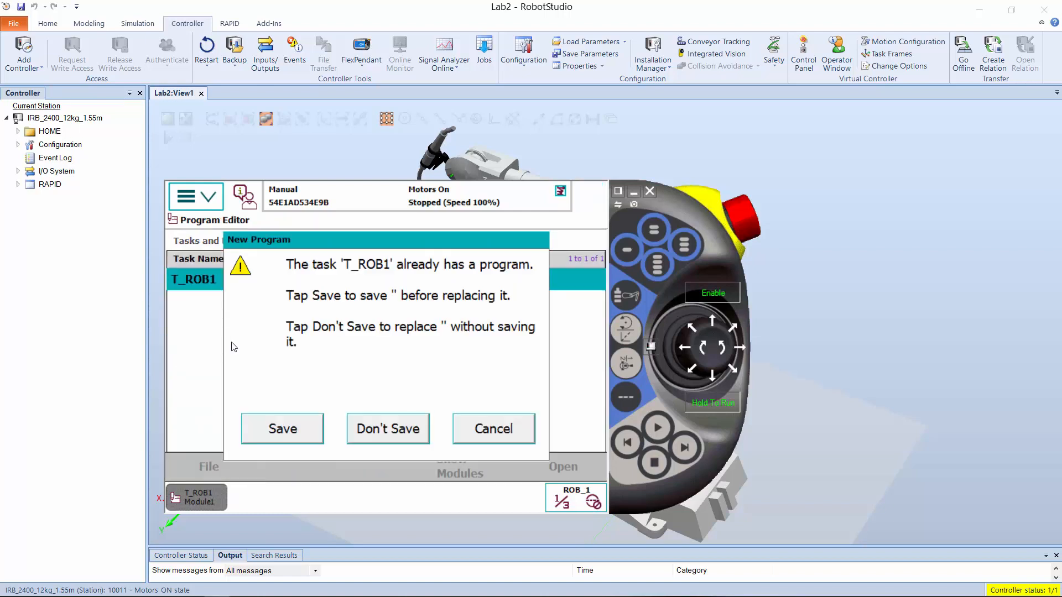
pyautogui.click(382, 431)
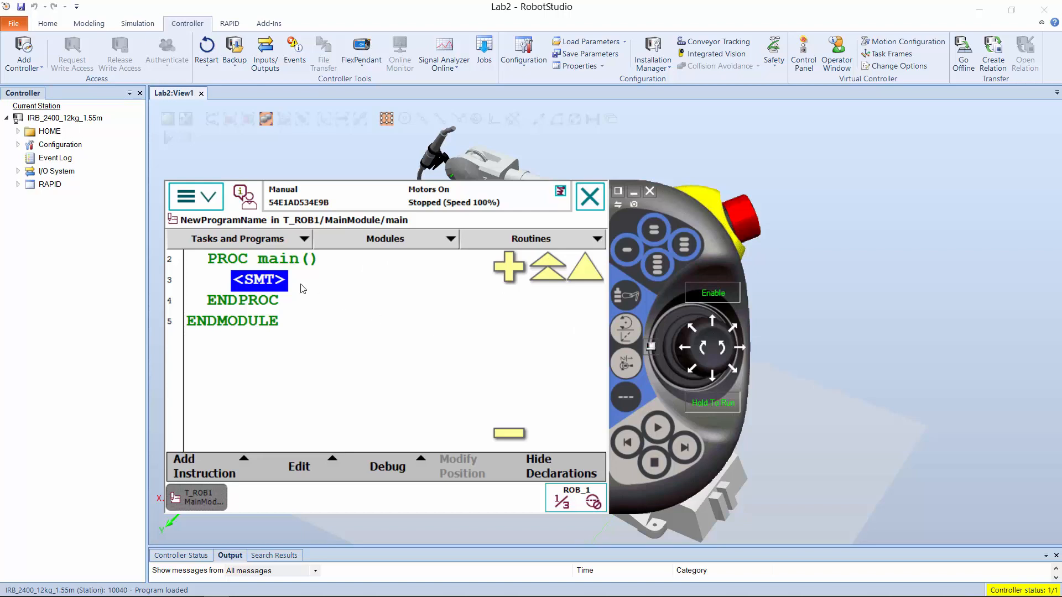
# - Create two task-scope work objects named wobjNew1 and wobjNew2 in MainModule from the jogging settings
pyautogui.click(213, 200)
pyautogui.click(226, 290)
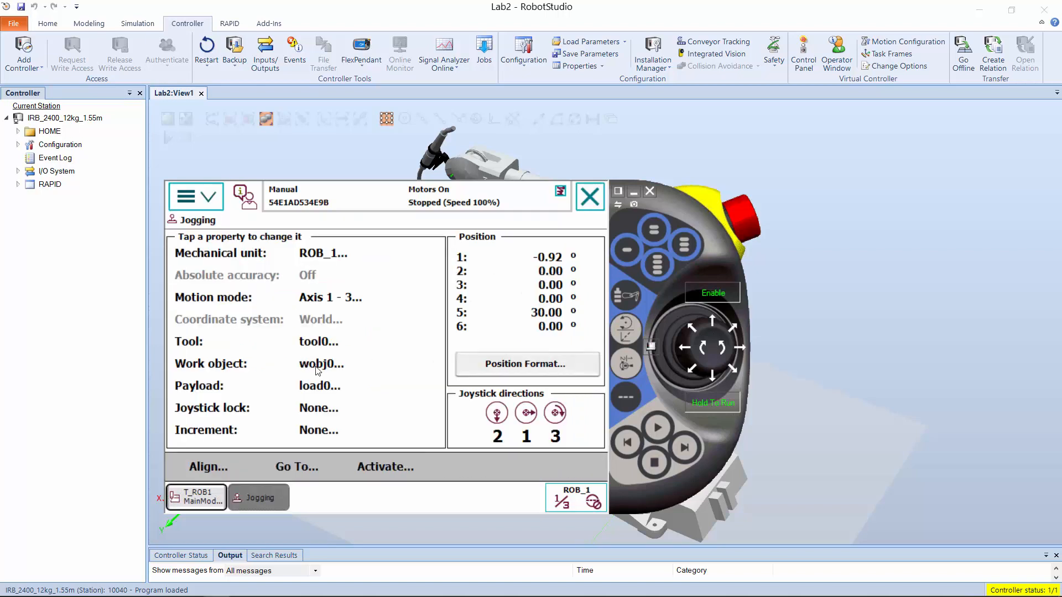
pyautogui.click(326, 365)
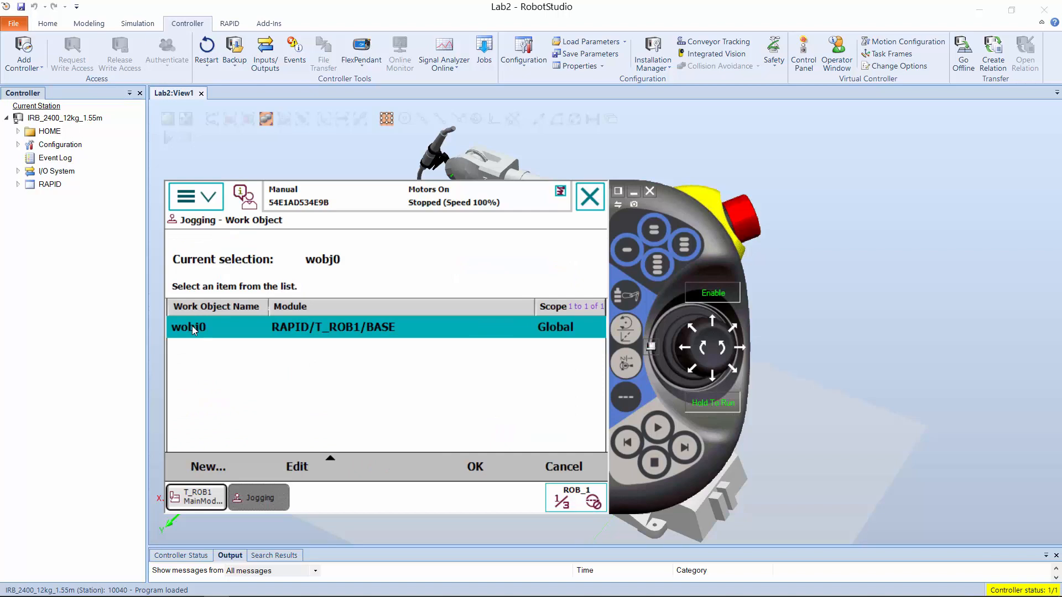
pyautogui.click(204, 465)
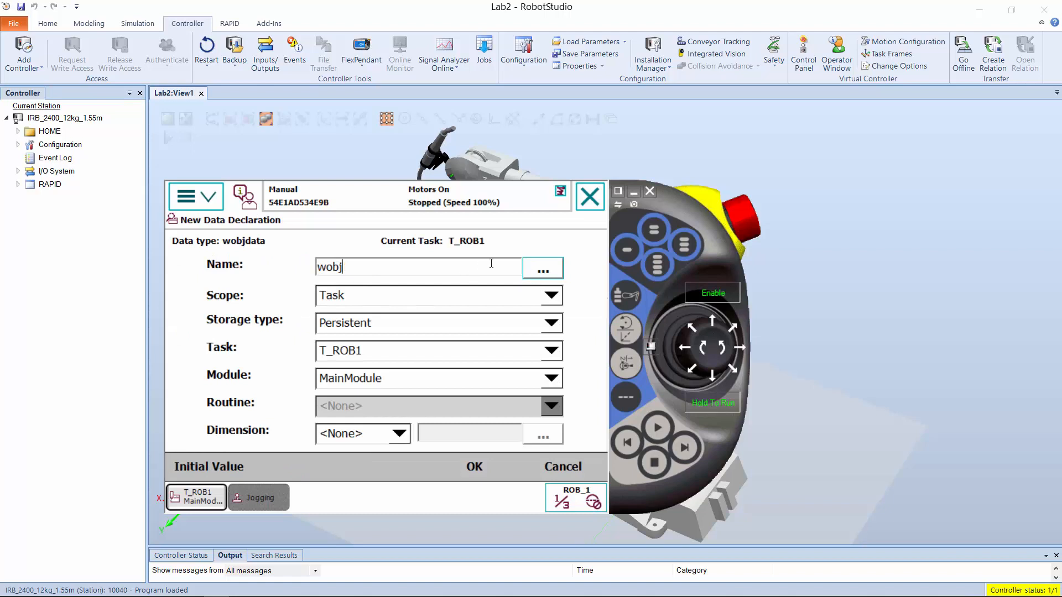
pyautogui.write('New1')
pyautogui.click(476, 469)
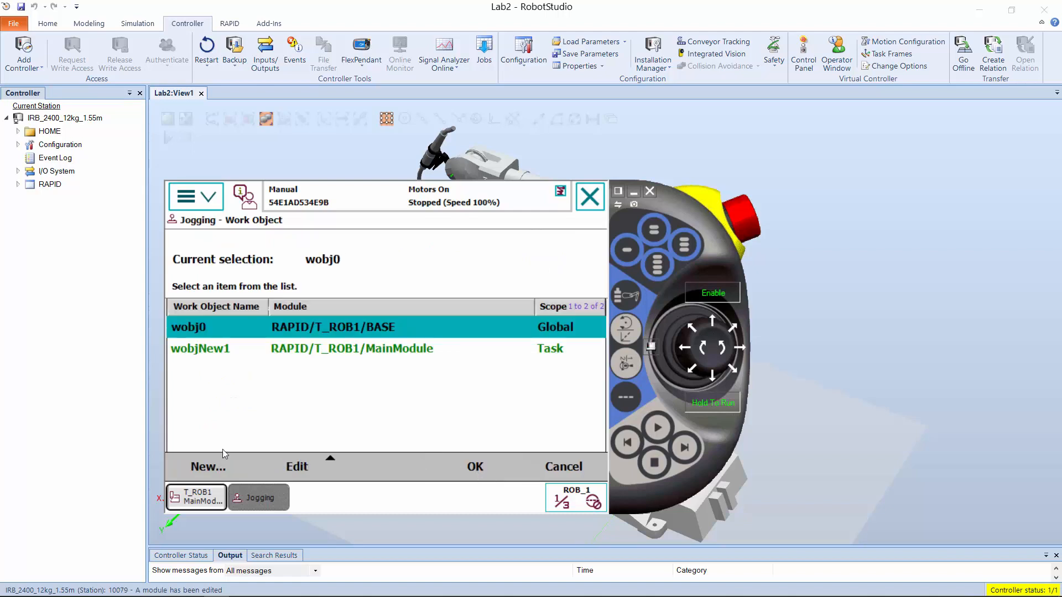
pyautogui.click(201, 468)
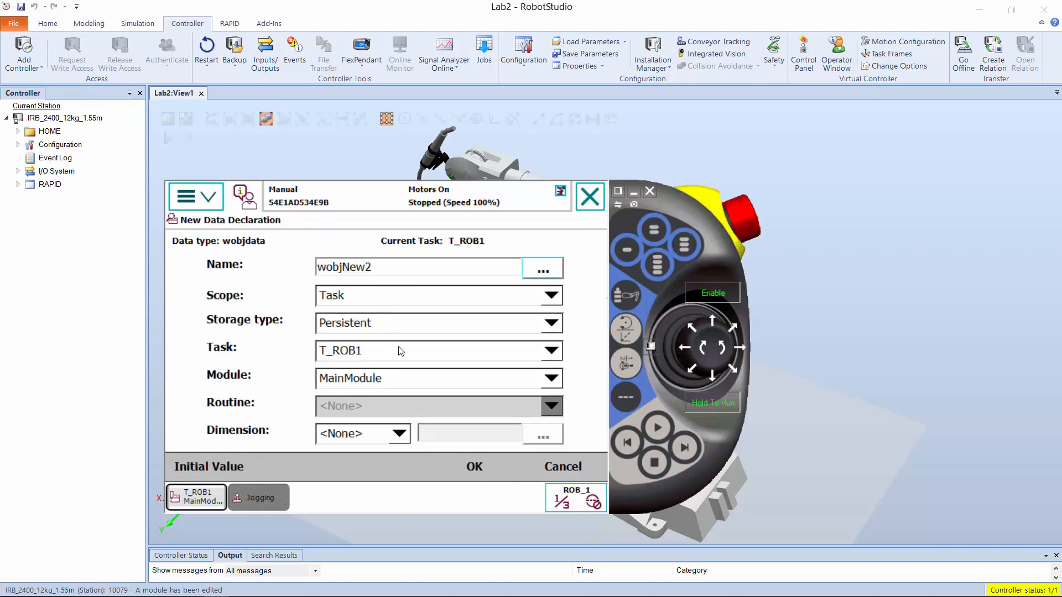
pyautogui.click(473, 467)
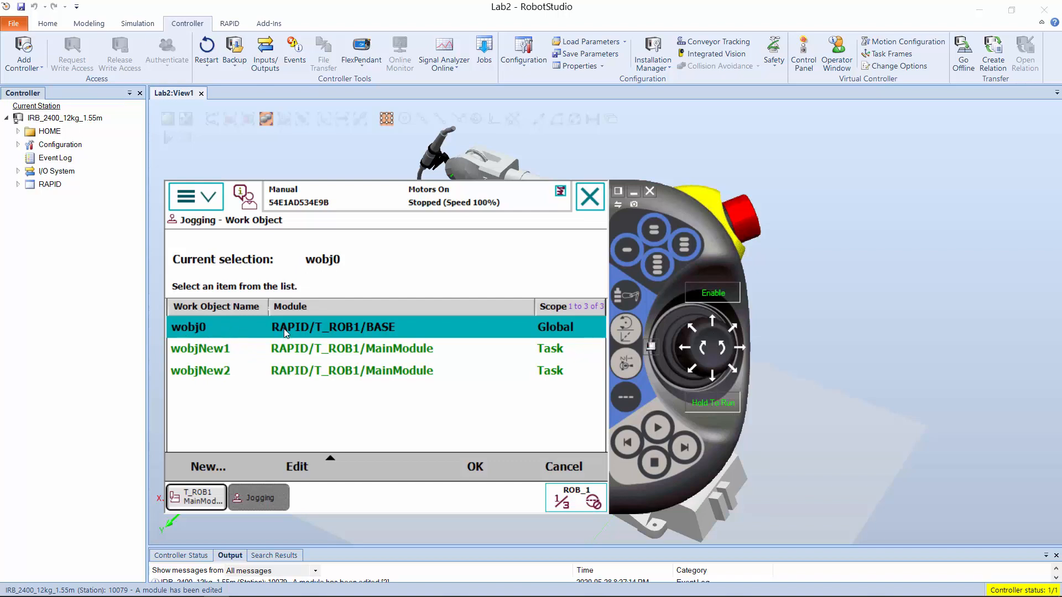
# - Start defining wobjNew1's frame with the 3 points object method and select Object Point X 1
pyautogui.click(207, 350)
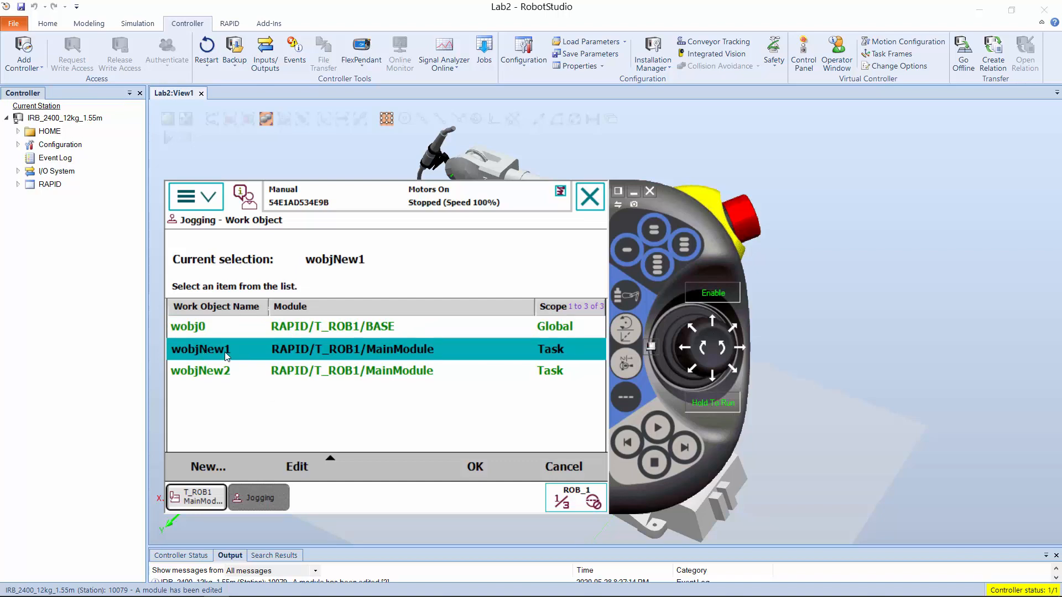
pyautogui.click(303, 467)
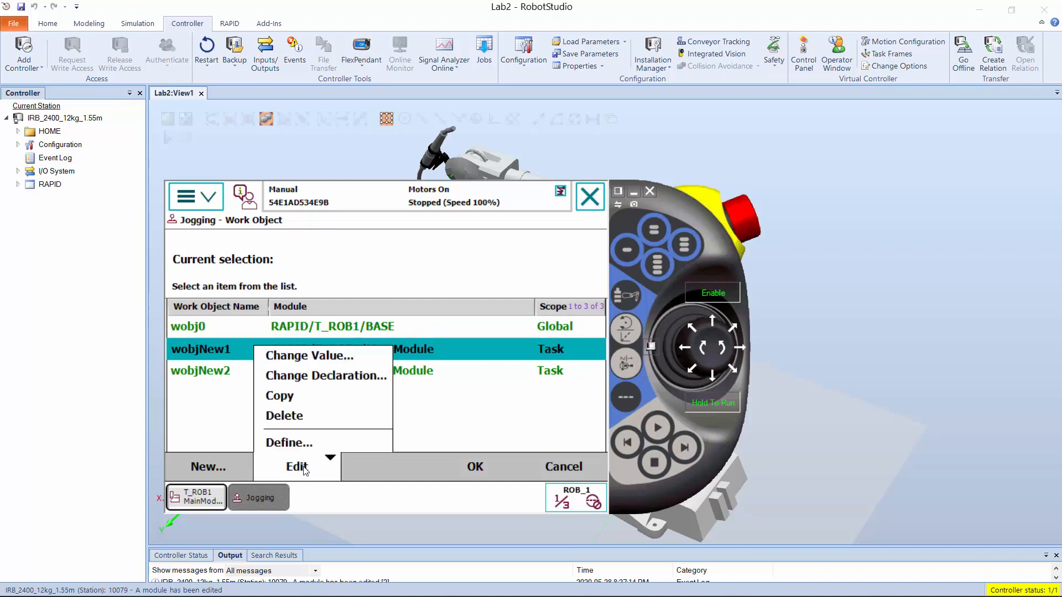
pyautogui.click(280, 444)
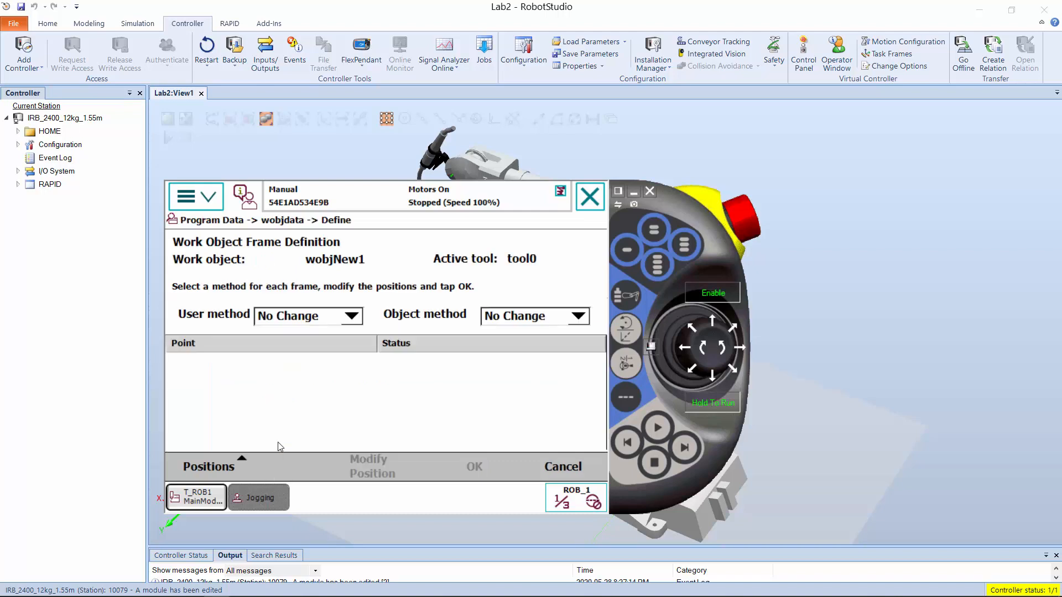
pyautogui.click(579, 317)
pyautogui.click(512, 357)
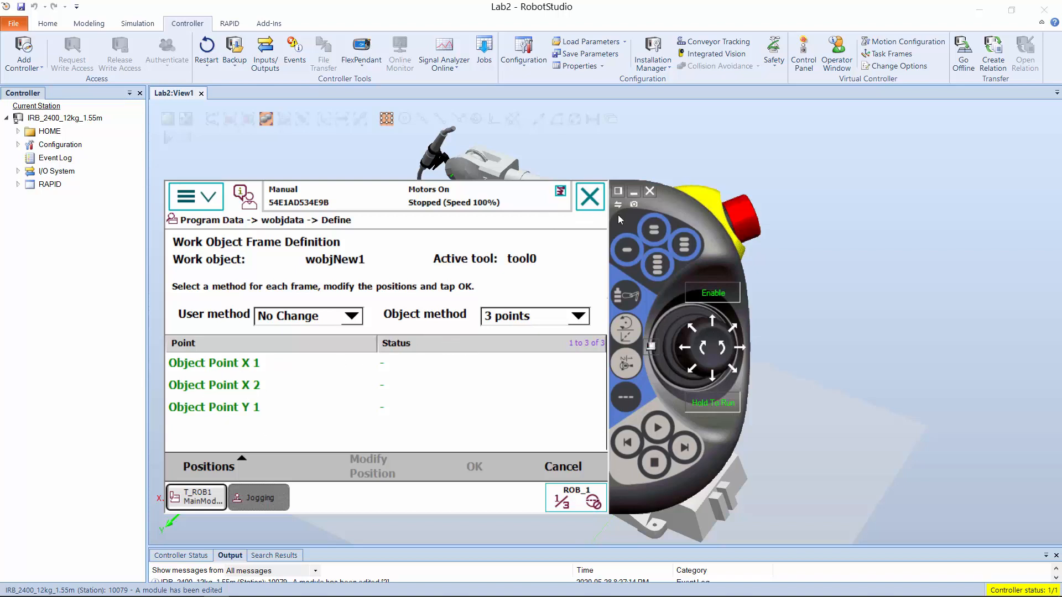
pyautogui.moveTo(655, 206); pyautogui.dragTo(629, 216)
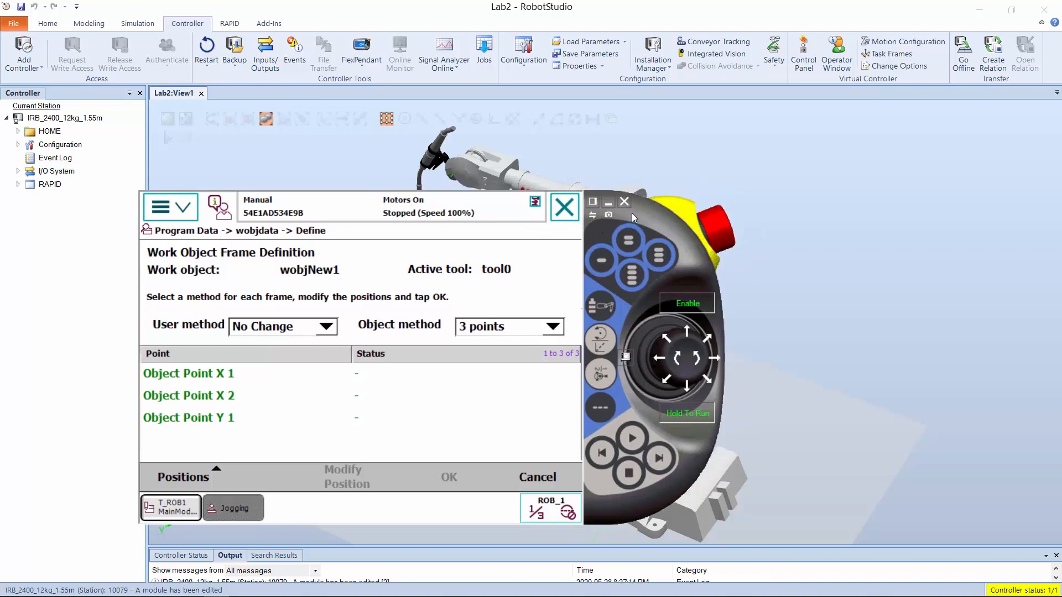
pyautogui.click(177, 379)
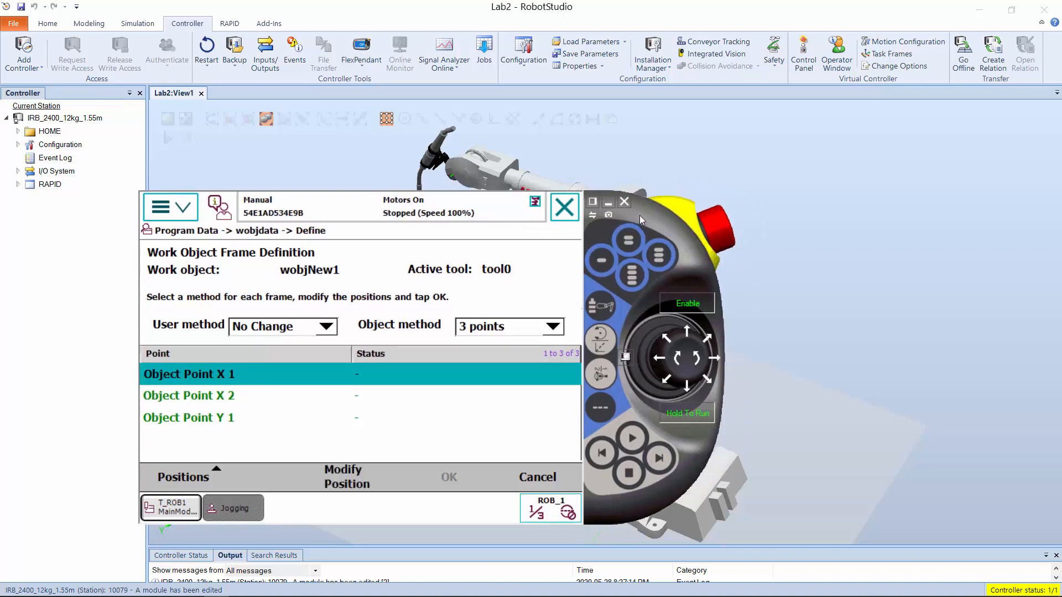
# - Jog AW_Gun linearly until its tip reaches the WO plate's corner on the table's short edge, on the side nearer the robot
pyautogui.moveTo(641, 220); pyautogui.dragTo(230, 266)
pyautogui.scroll(6, 420, 294)
pyautogui.scroll(-5, 420, 294)
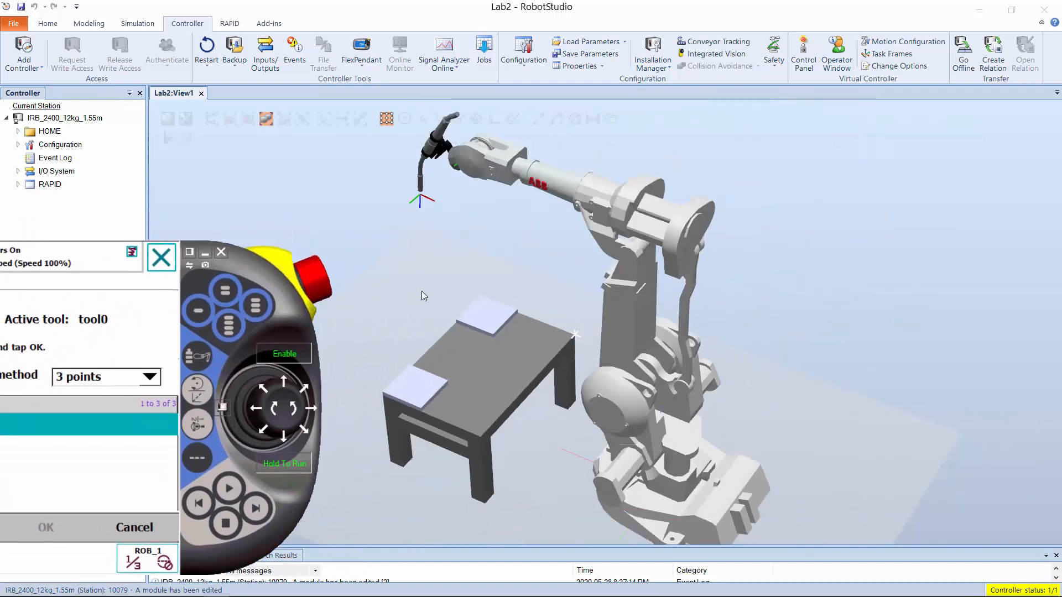
pyautogui.click(426, 290)
pyautogui.scroll(5, 425, 291)
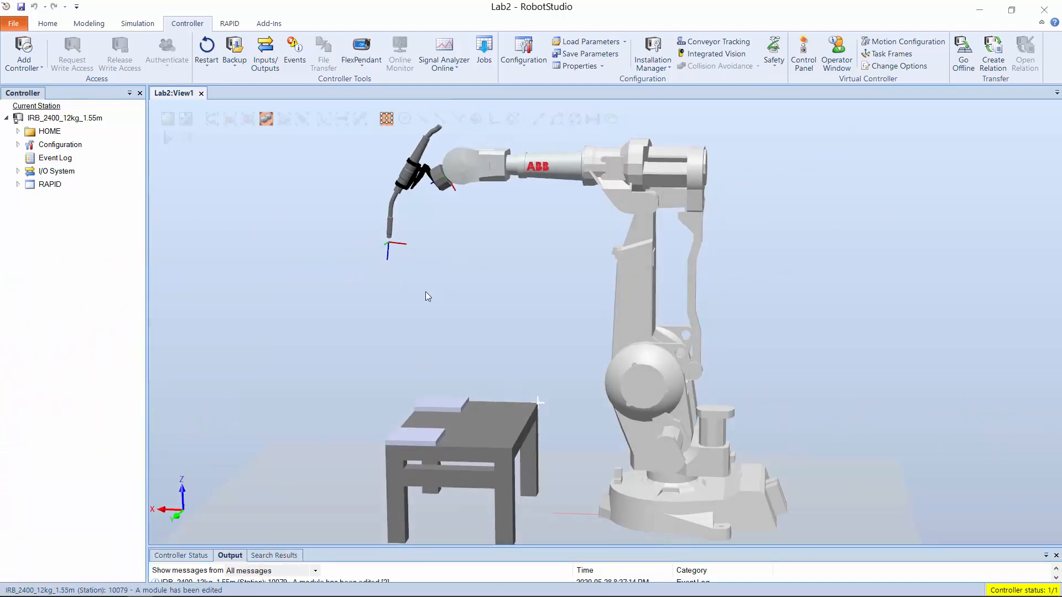
pyautogui.scroll(-5, 415, 296)
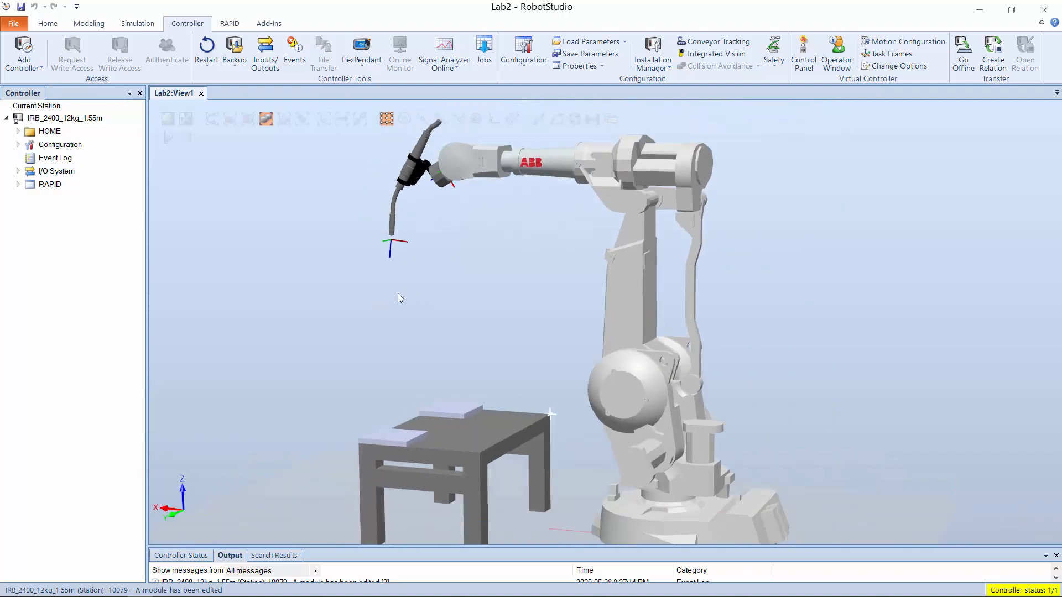
pyautogui.keyDown('ctrl'); pyautogui.keyDown('shift'); pyautogui.moveTo(417, 282); pyautogui.dragTo(467, 296); pyautogui.keyUp('shift'); pyautogui.keyUp('ctrl')
pyautogui.scroll(3, 442, 297)
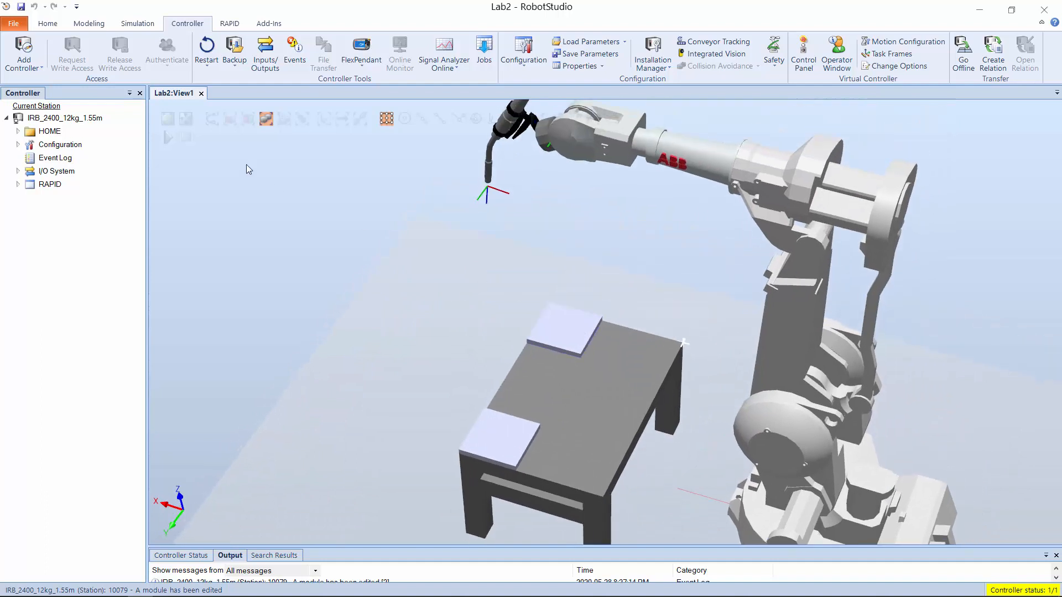
pyautogui.click(48, 24)
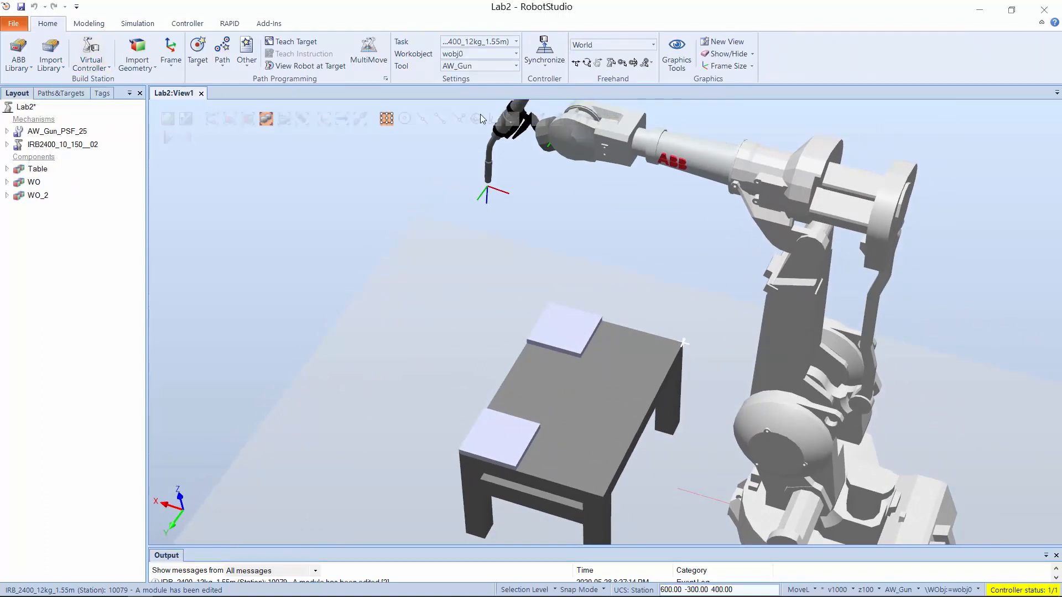
pyautogui.click(622, 62)
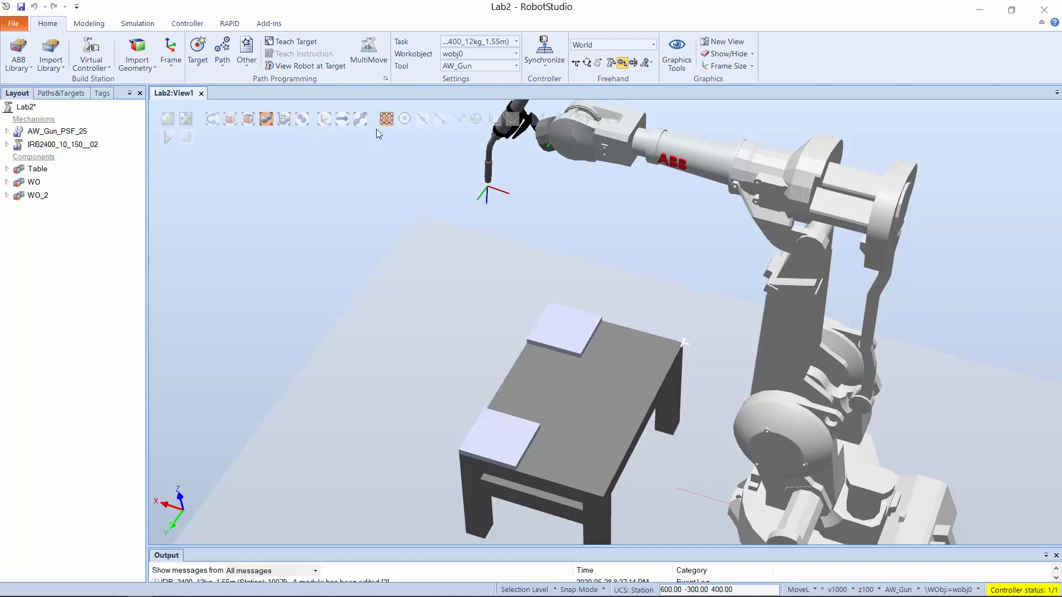
pyautogui.click(489, 170)
pyautogui.moveTo(489, 199)
pyautogui.mouseDown()
pyautogui.moveTo(500, 354)
pyautogui.moveTo(517, 406)
pyautogui.moveTo(529, 382)
pyautogui.moveTo(550, 408)
pyautogui.moveTo(549, 438)
pyautogui.moveTo(520, 467)
pyautogui.mouseUp()
pyautogui.scroll(3, 444, 384)
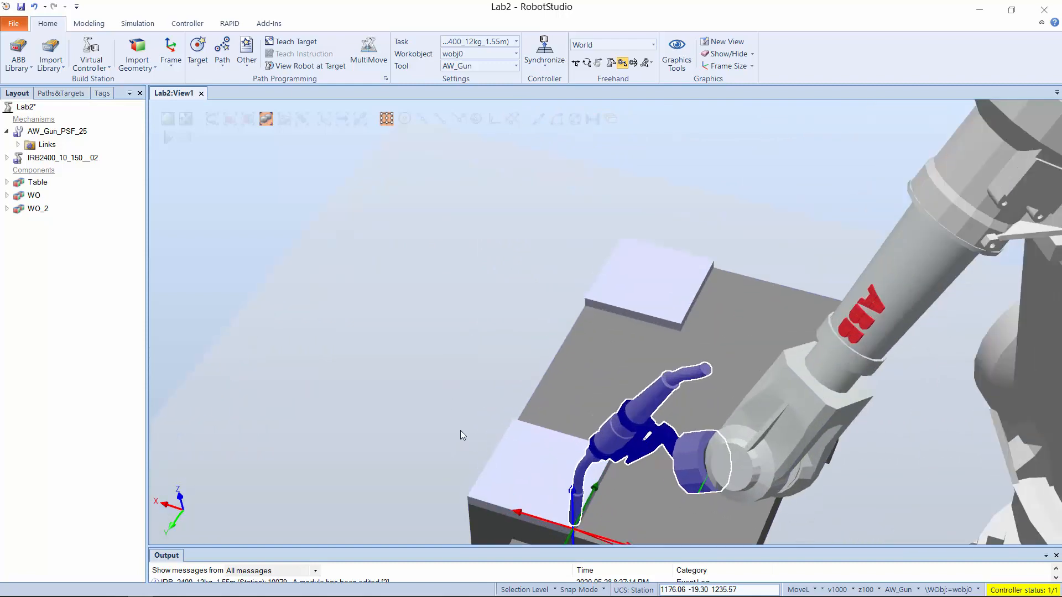
pyautogui.scroll(2, 460, 436)
pyautogui.keyDown('ctrl'); pyautogui.keyDown('shift'); pyautogui.moveTo(473, 466); pyautogui.dragTo(466, 421); pyautogui.keyUp('shift'); pyautogui.keyUp('ctrl')
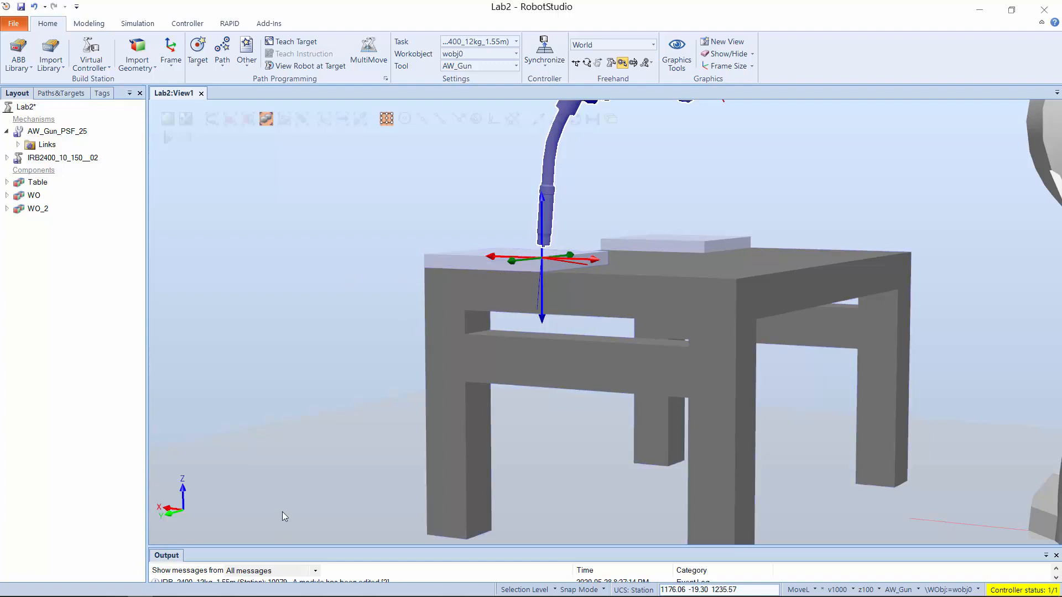
# - Return to the FlexPendant and record the torch's position as Object Point X 1 of wobjNew1
pyautogui.click(204, 588)
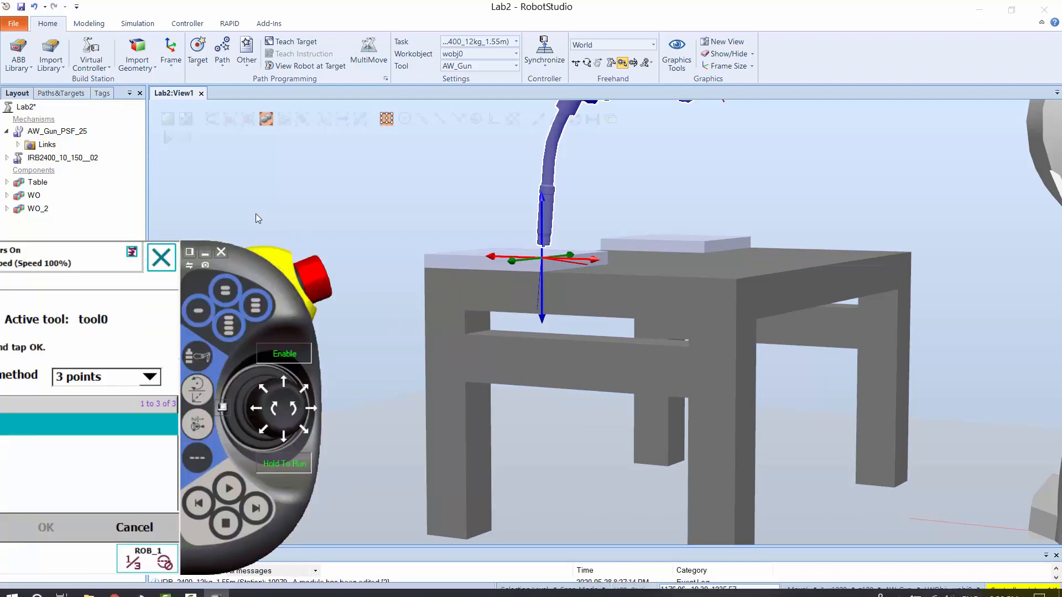
pyautogui.moveTo(238, 256); pyautogui.dragTo(589, 194)
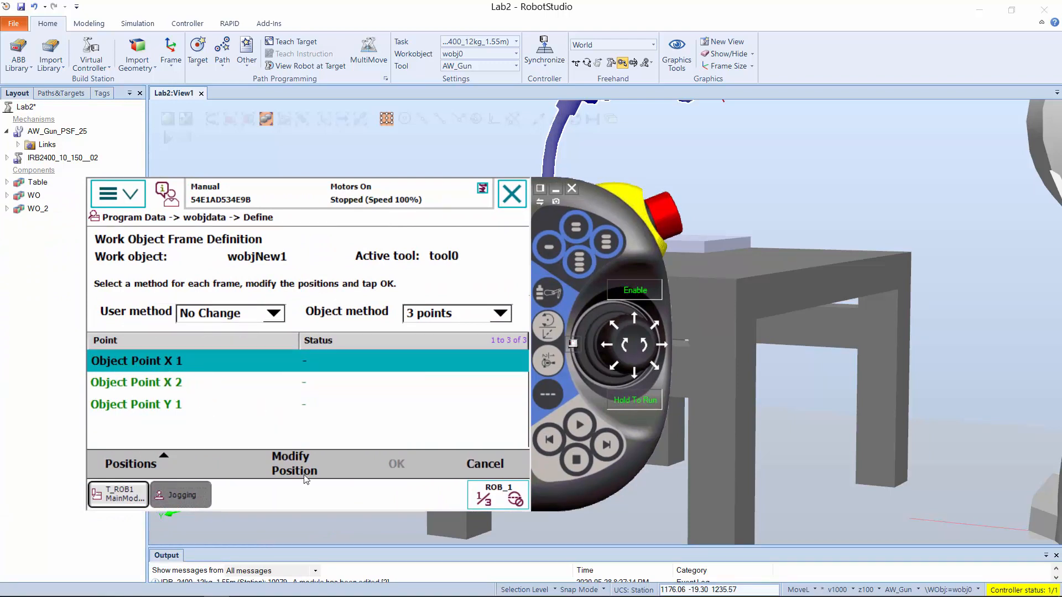
pyautogui.click(290, 471)
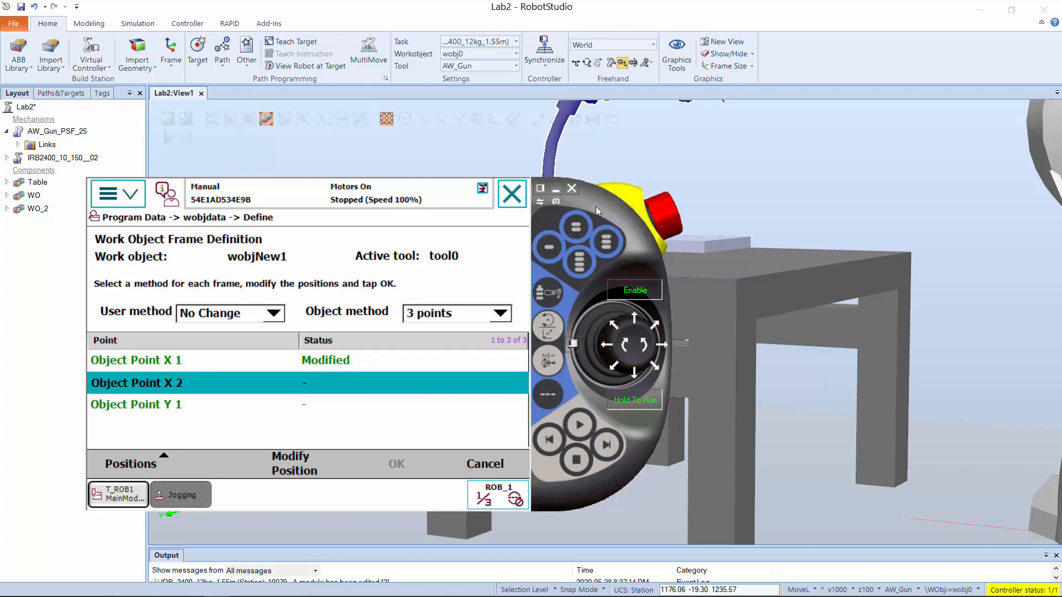
# - Jog the torch tip to the WO plate's corner at the table's outer corner and record it as Object Point X 2
pyautogui.moveTo(595, 204); pyautogui.dragTo(355, 301)
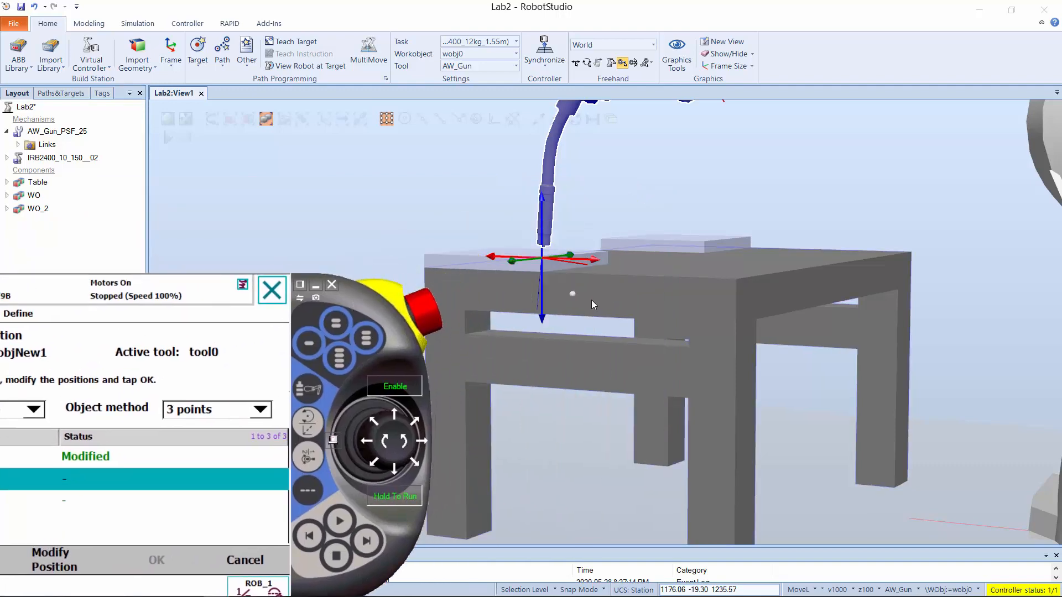
pyautogui.scroll(-1, 591, 297)
pyautogui.moveTo(578, 304)
pyautogui.keyDown('ctrl'); pyautogui.keyDown('shift'); pyautogui.mouseDown()
pyautogui.moveTo(586, 298)
pyautogui.moveTo(575, 314)
pyautogui.moveTo(501, 310)
pyautogui.moveTo(510, 289)
pyautogui.moveTo(461, 265)
pyautogui.mouseUp(); pyautogui.keyUp('shift'); pyautogui.keyUp('ctrl')
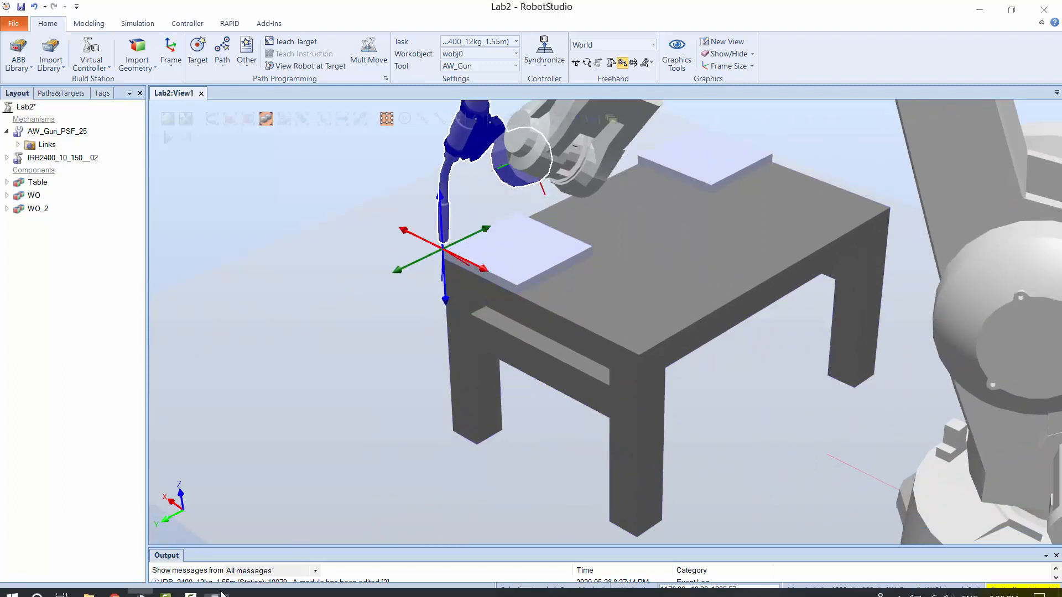
pyautogui.click(223, 593)
pyautogui.moveTo(364, 305); pyautogui.dragTo(601, 192)
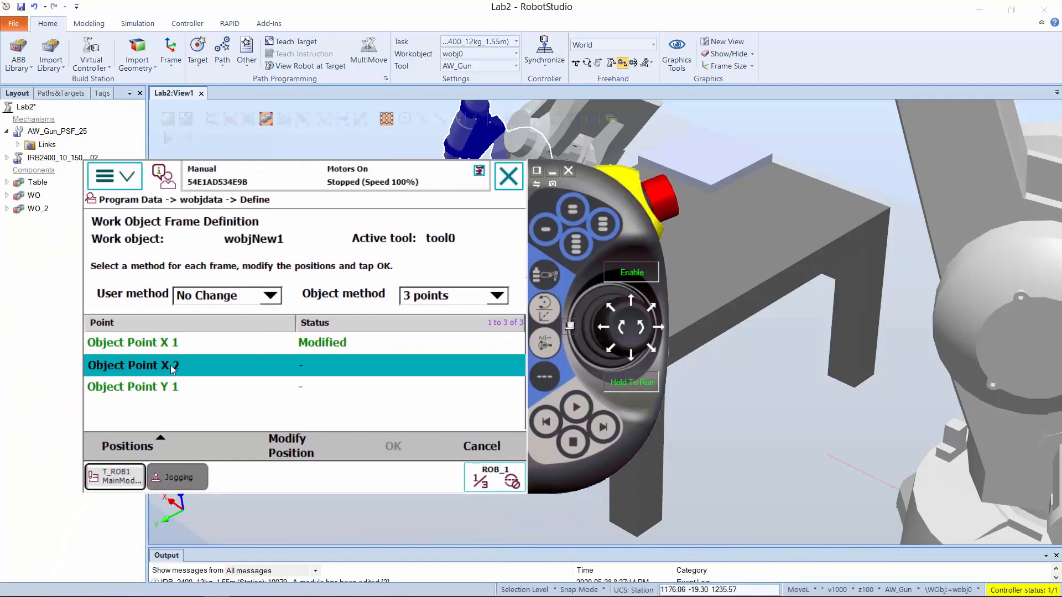
pyautogui.click(296, 453)
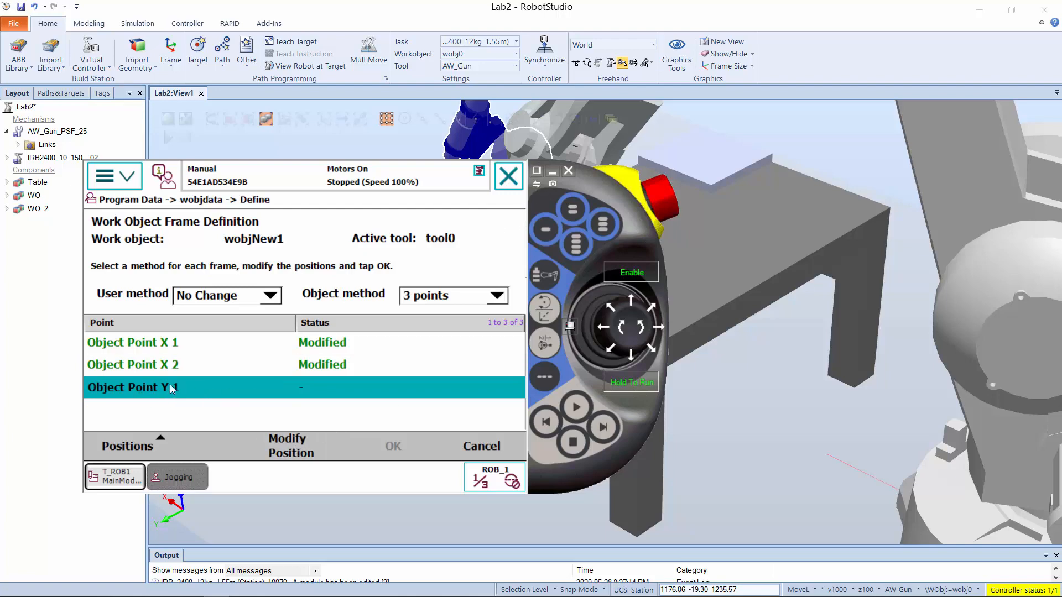
# - Record Object Point Y 1 at the WO plate's inner corner nearest the robot, and accept the calculated wobjNew1 frame
pyautogui.moveTo(588, 188); pyautogui.dragTo(317, 307)
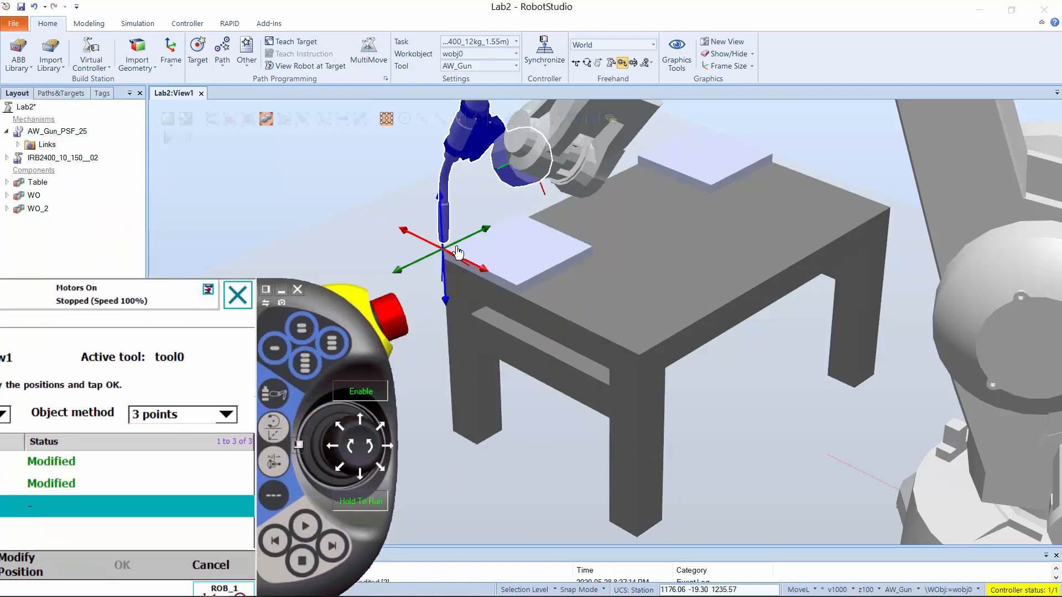
pyautogui.moveTo(457, 252)
pyautogui.mouseDown()
pyautogui.moveTo(574, 261)
pyautogui.moveTo(607, 247)
pyautogui.mouseUp()
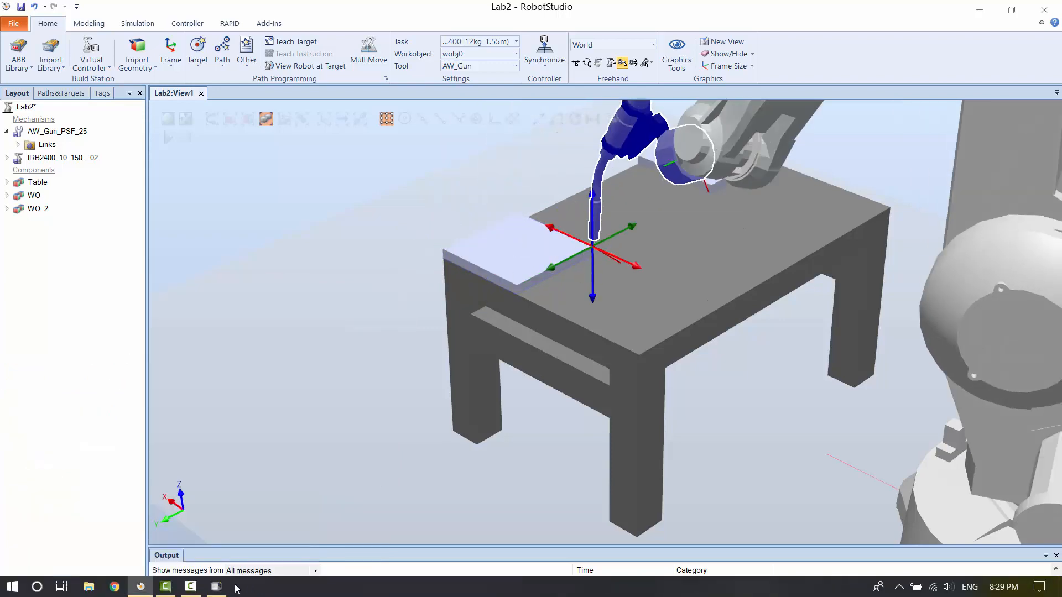
pyautogui.click(216, 586)
pyautogui.moveTo(338, 307); pyautogui.dragTo(561, 197)
pyautogui.click(238, 460)
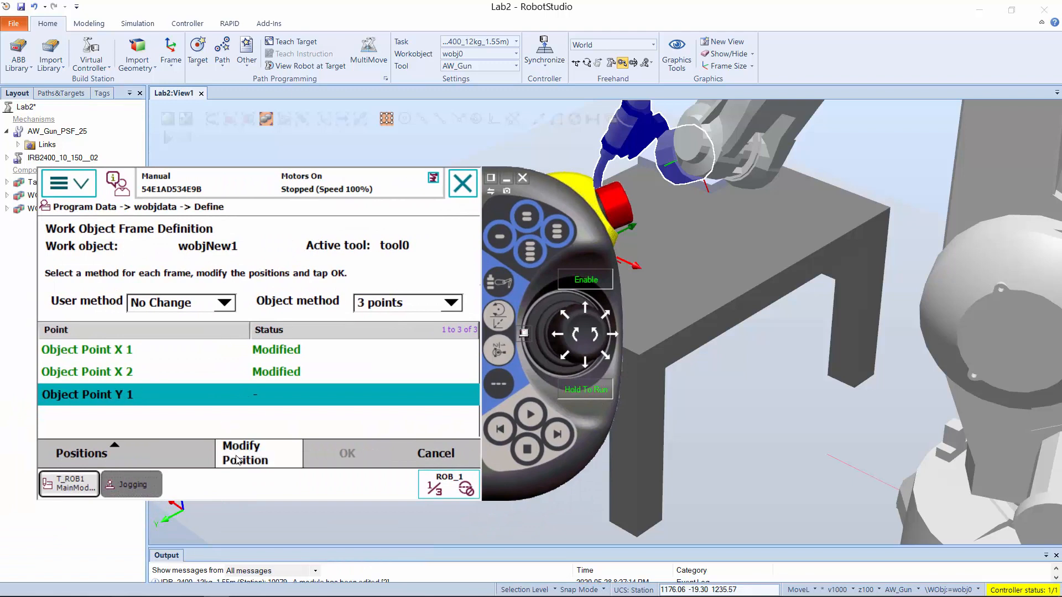
pyautogui.click(348, 453)
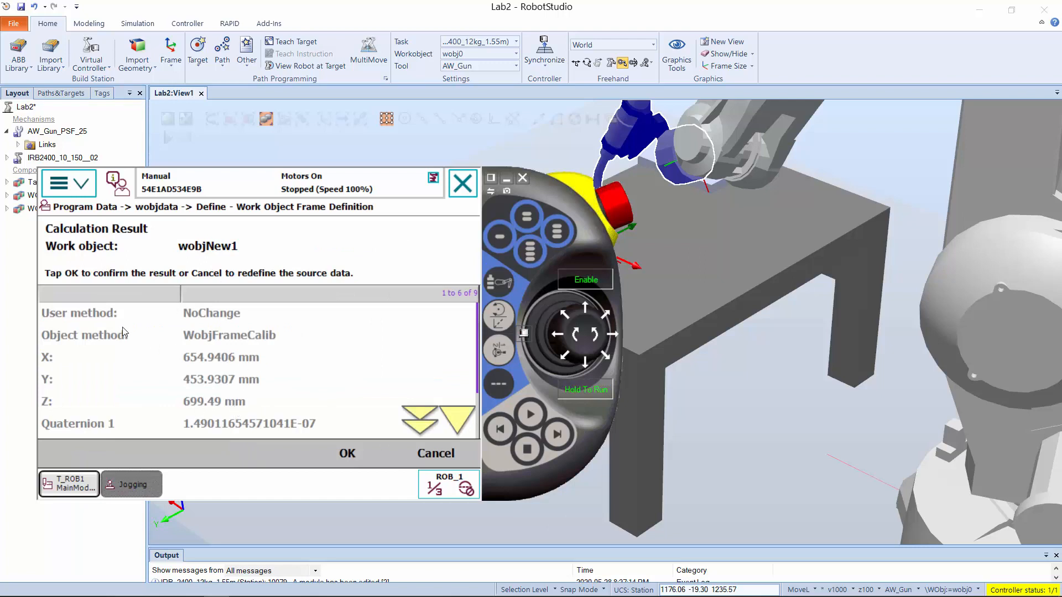
pyautogui.click(344, 452)
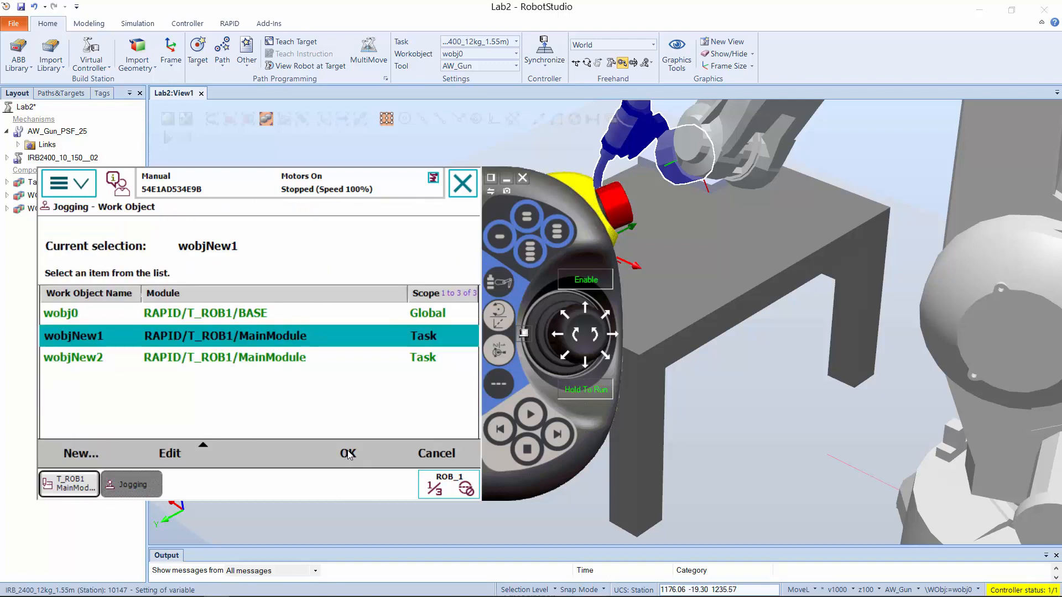
# - Start defining wobjNew2's frame with the 3 points object method
pyautogui.click(73, 358)
pyautogui.moveTo(540, 188); pyautogui.dragTo(623, 184)
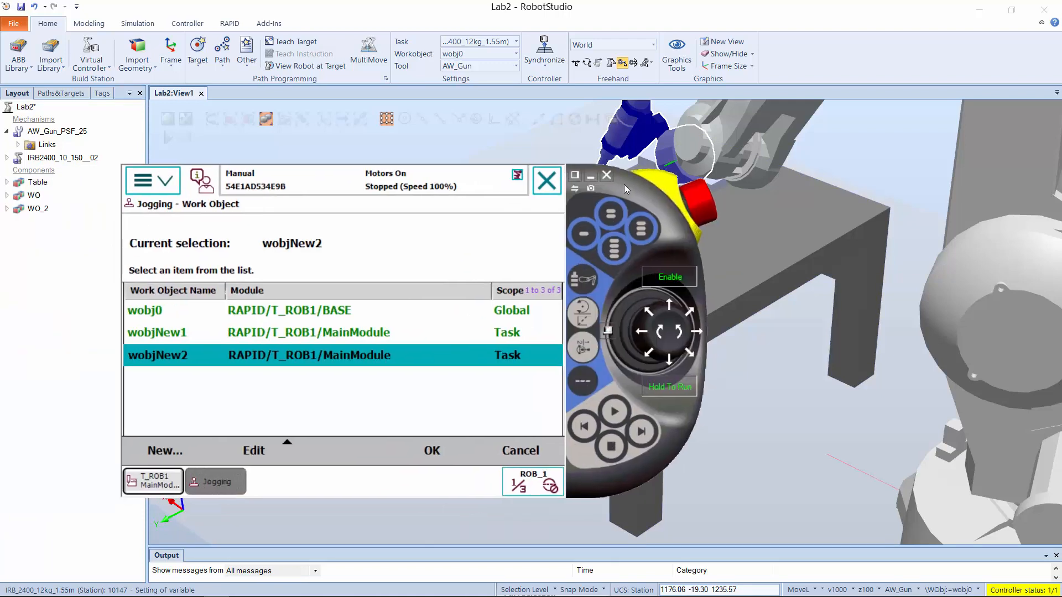
pyautogui.click(259, 449)
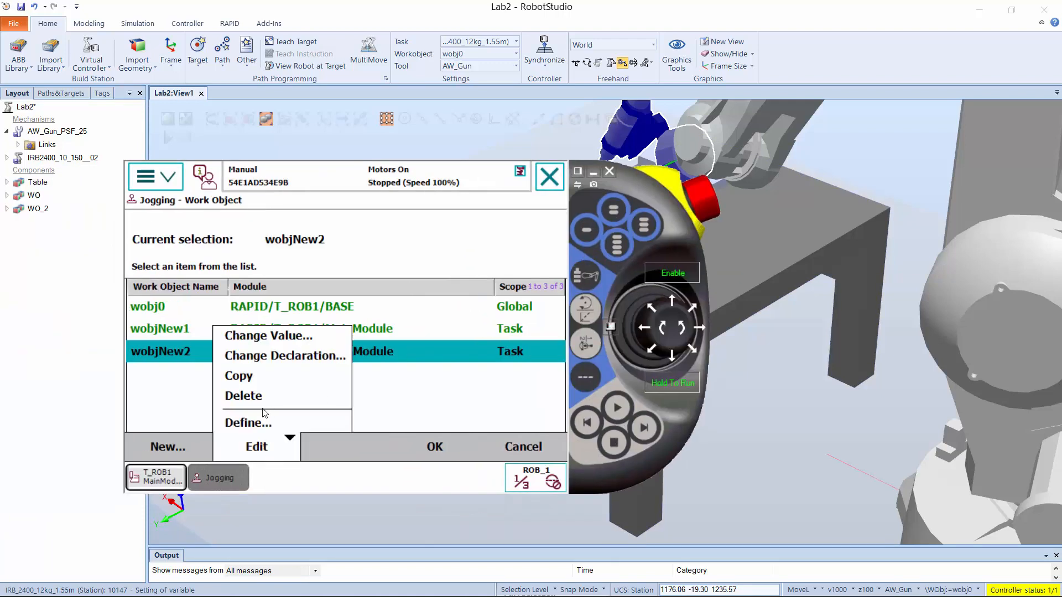
pyautogui.click(242, 424)
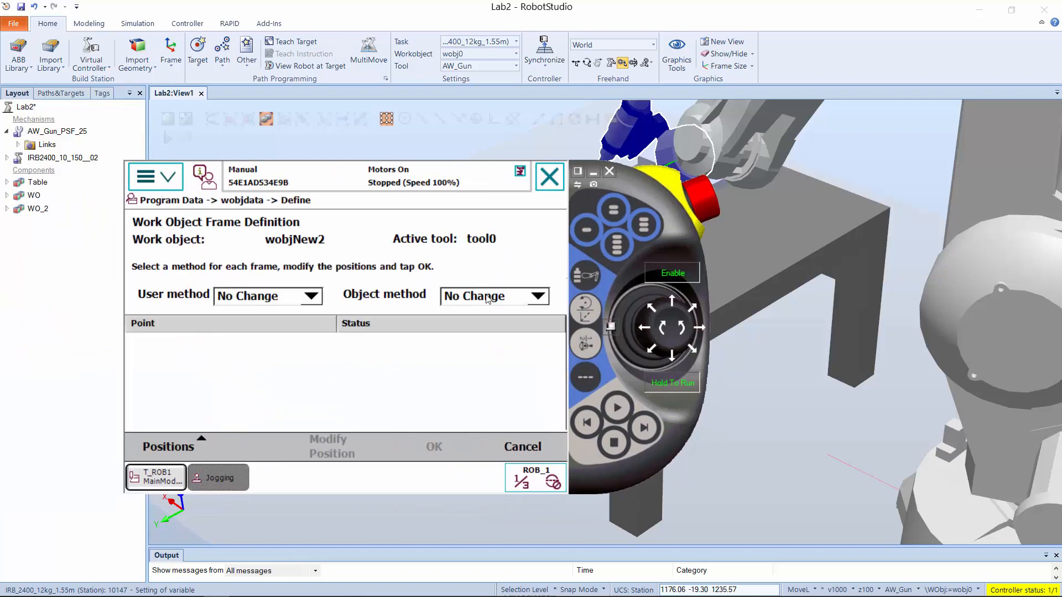
pyautogui.click(541, 298)
pyautogui.click(478, 335)
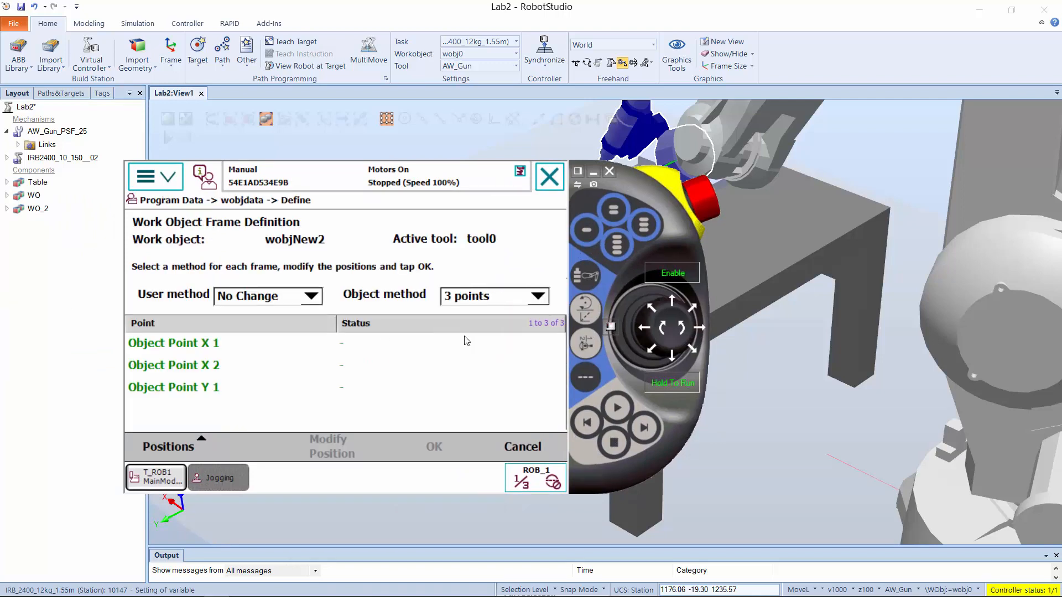
# - Jog the torch tip linearly to the WO_2 plate's near corner on the robot side, at x=900, y=-100, z=420 mm
pyautogui.moveTo(654, 188); pyautogui.dragTo(383, 264)
pyautogui.scroll(3, 784, 228)
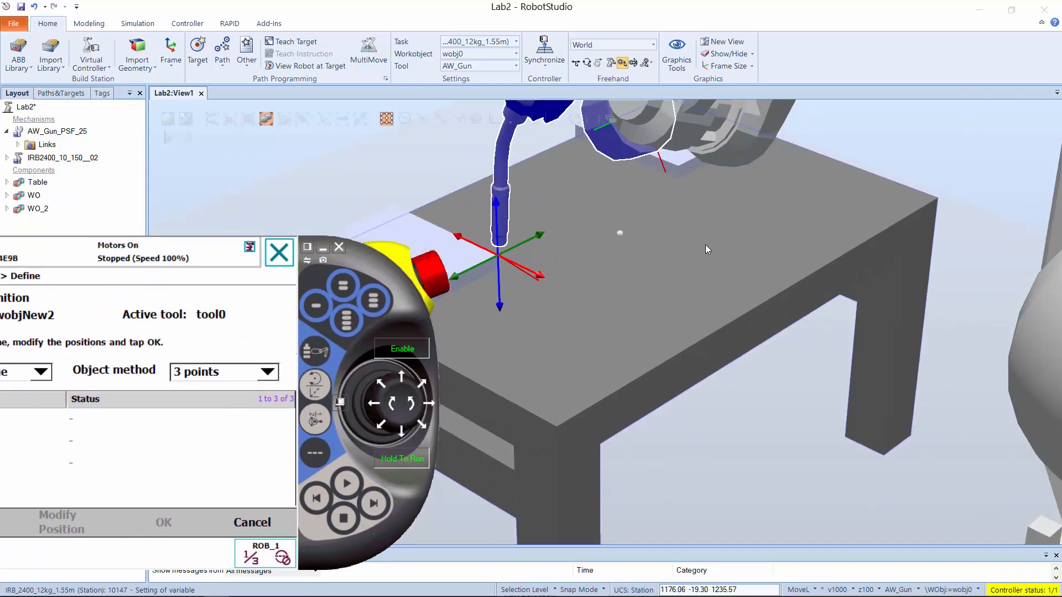
pyautogui.keyDown('ctrl'); pyautogui.keyDown('shift'); pyautogui.moveTo(705, 244); pyautogui.dragTo(798, 265); pyautogui.keyUp('shift'); pyautogui.keyUp('ctrl')
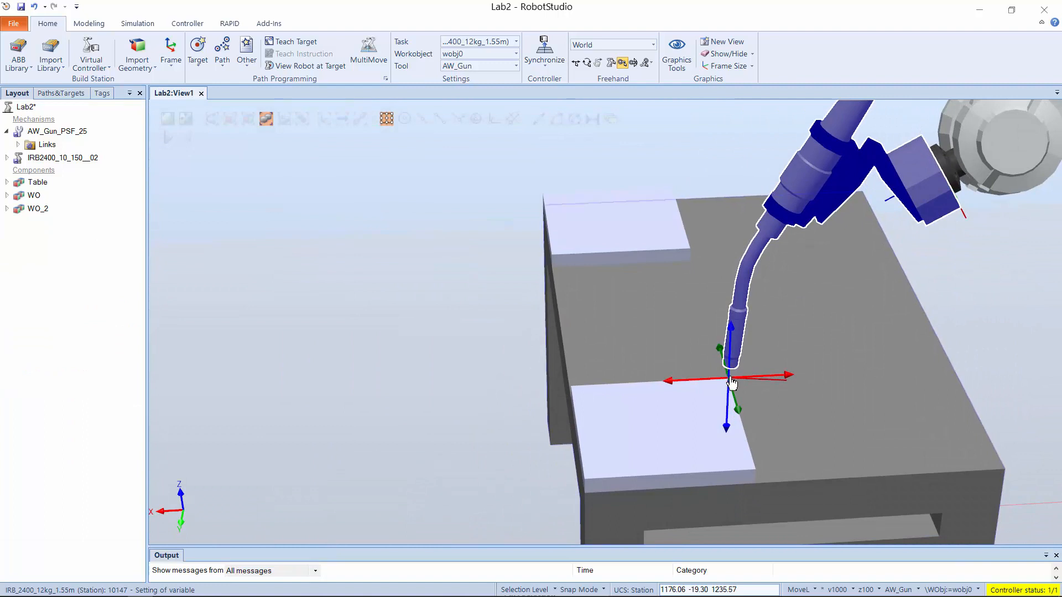
pyautogui.moveTo(731, 383); pyautogui.dragTo(671, 241)
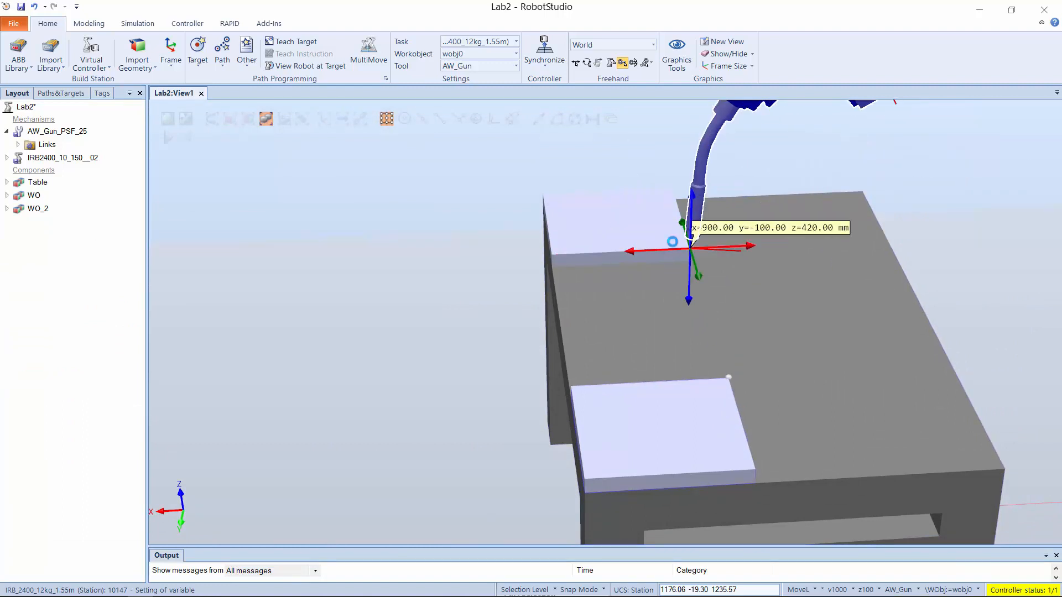
pyautogui.keyDown('ctrl'); pyautogui.keyDown('shift'); pyautogui.moveTo(794, 267); pyautogui.dragTo(740, 307); pyautogui.keyUp('shift'); pyautogui.keyUp('ctrl')
pyautogui.scroll(-1, 773, 265)
pyautogui.click(802, 267)
pyautogui.click(679, 271)
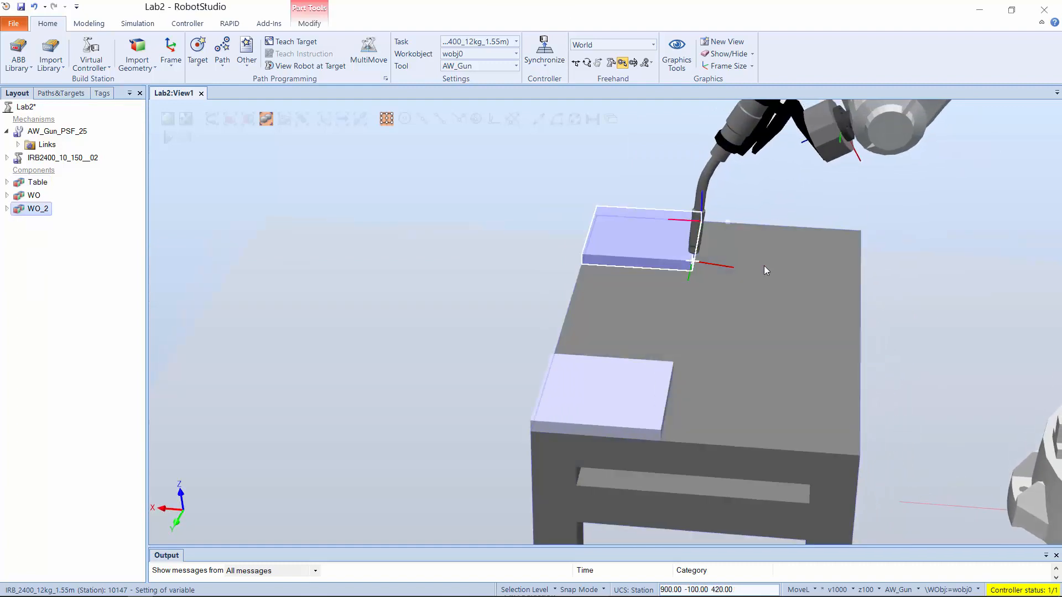
pyautogui.keyDown('ctrl'); pyautogui.keyDown('shift'); pyautogui.moveTo(765, 266); pyautogui.dragTo(719, 233); pyautogui.keyUp('shift'); pyautogui.keyUp('ctrl')
pyautogui.click(710, 215)
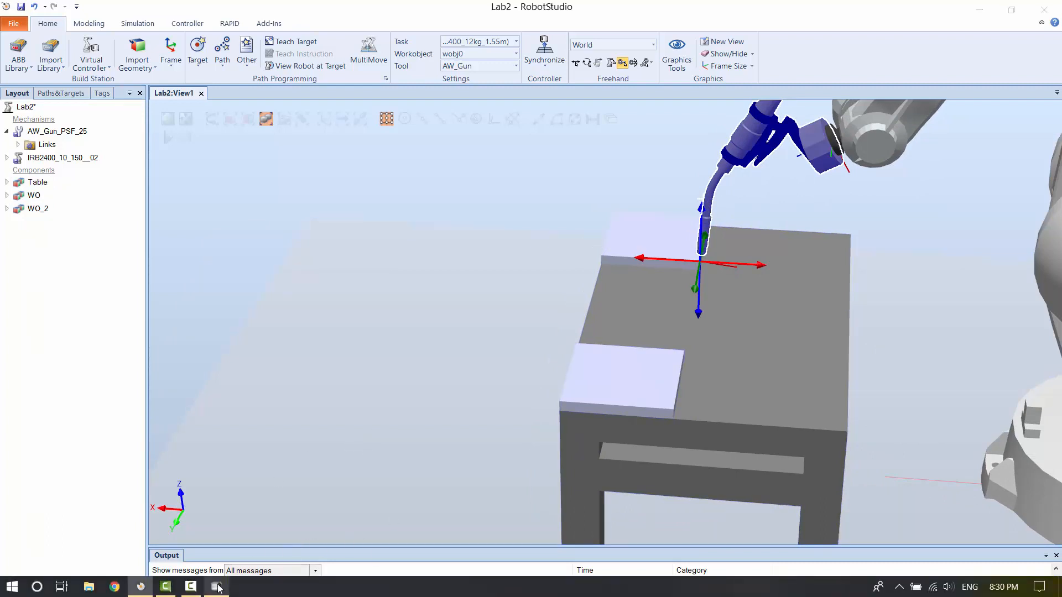
# - Record the torch tip's current position as Object Point X 1 of wobjNew2 on the Virtual FlexPendant
pyautogui.click(216, 591)
pyautogui.moveTo(370, 271); pyautogui.dragTo(591, 154)
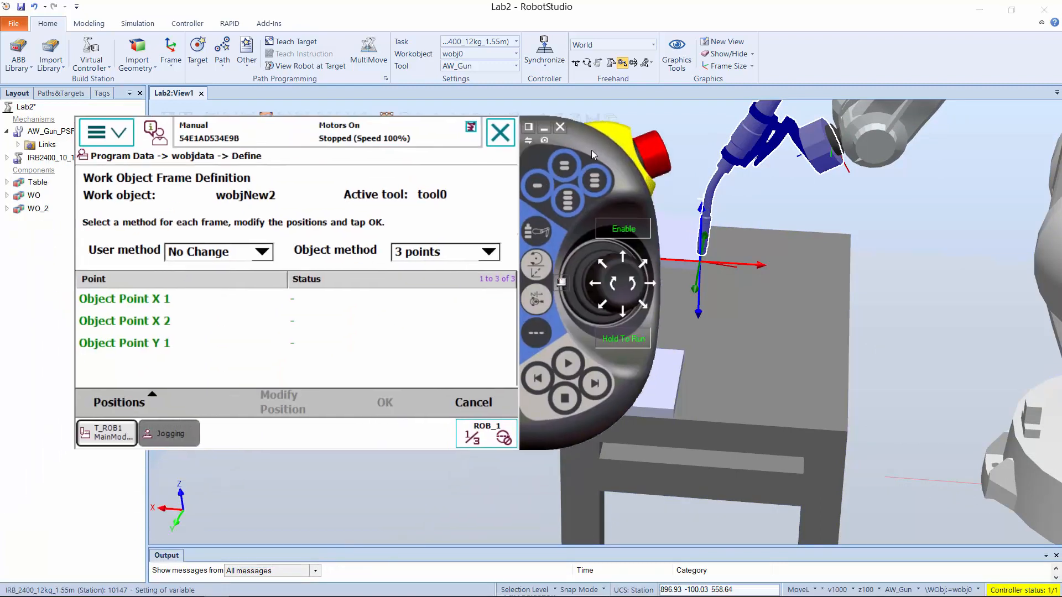
pyautogui.click(148, 304)
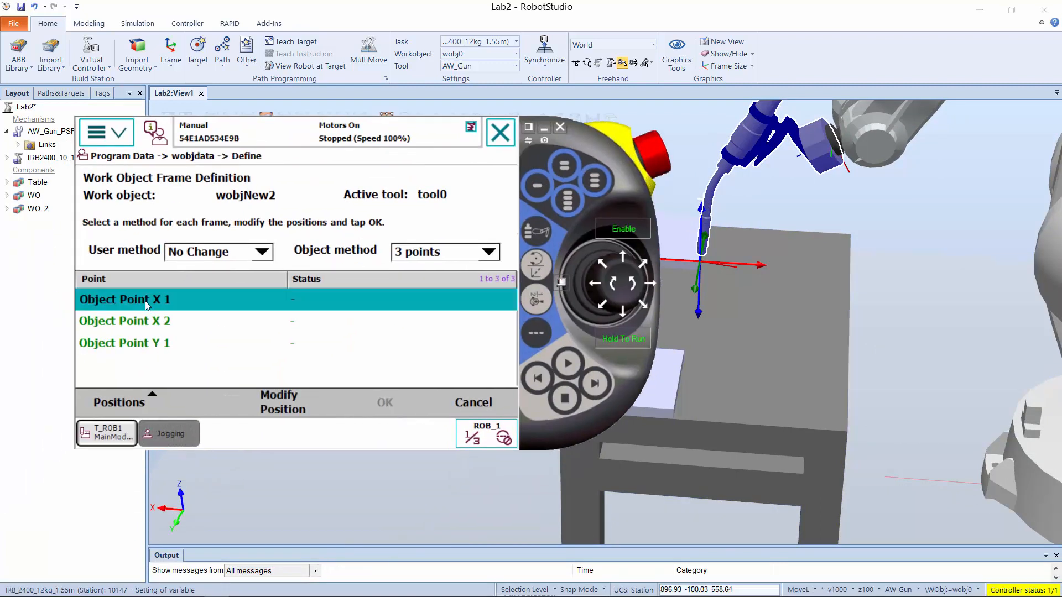
pyautogui.click(279, 399)
# - Jog the torch tip along X to the WO_2 plate's corner at the table's outer edge and record it as Object Point X 2
pyautogui.moveTo(603, 146); pyautogui.dragTo(448, 218)
pyautogui.moveTo(705, 267); pyautogui.dragTo(605, 257)
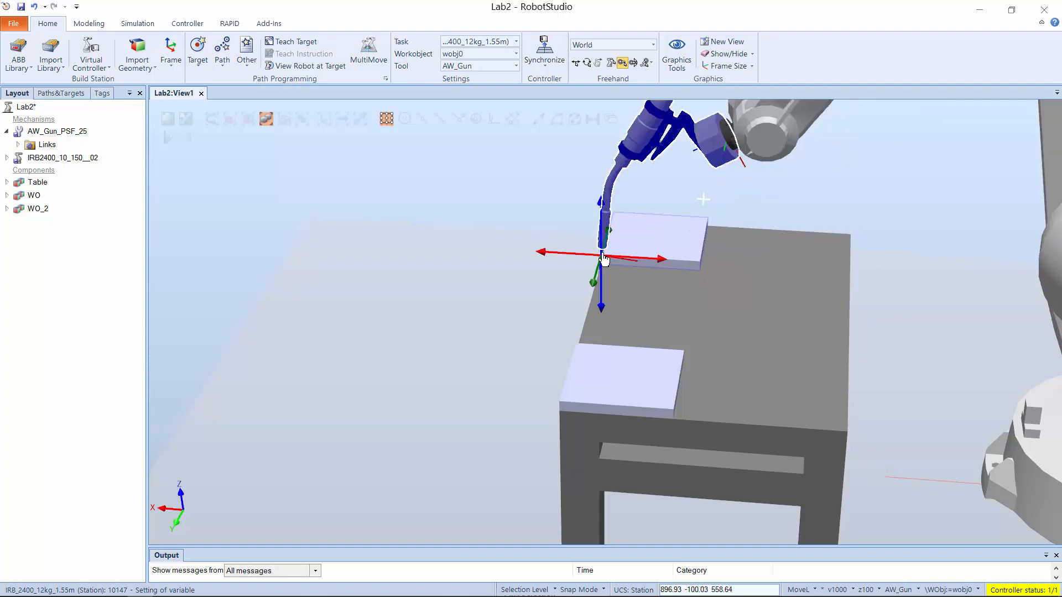
pyautogui.click(215, 587)
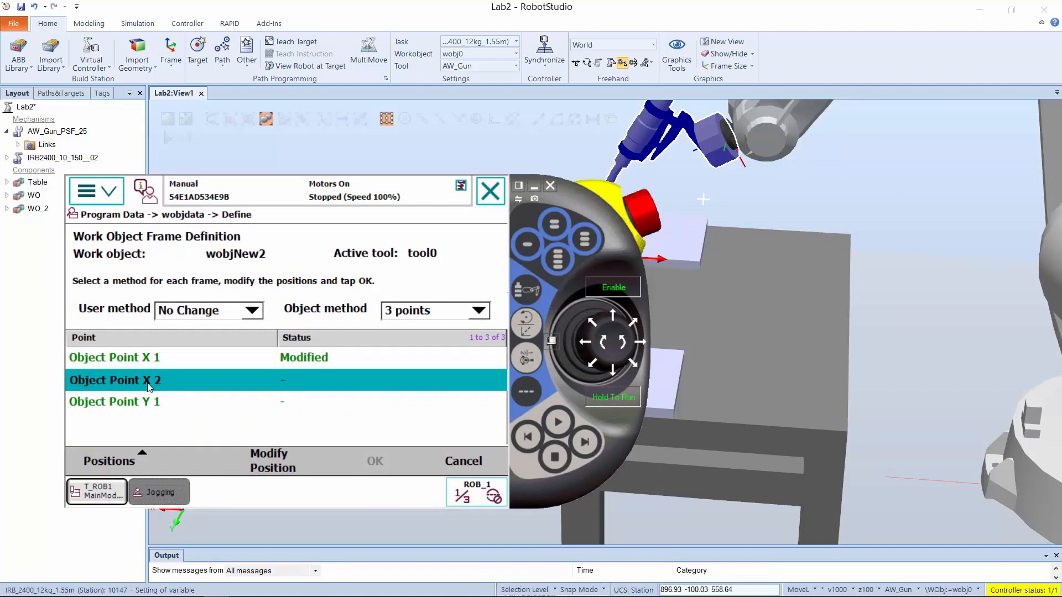
pyautogui.click(271, 461)
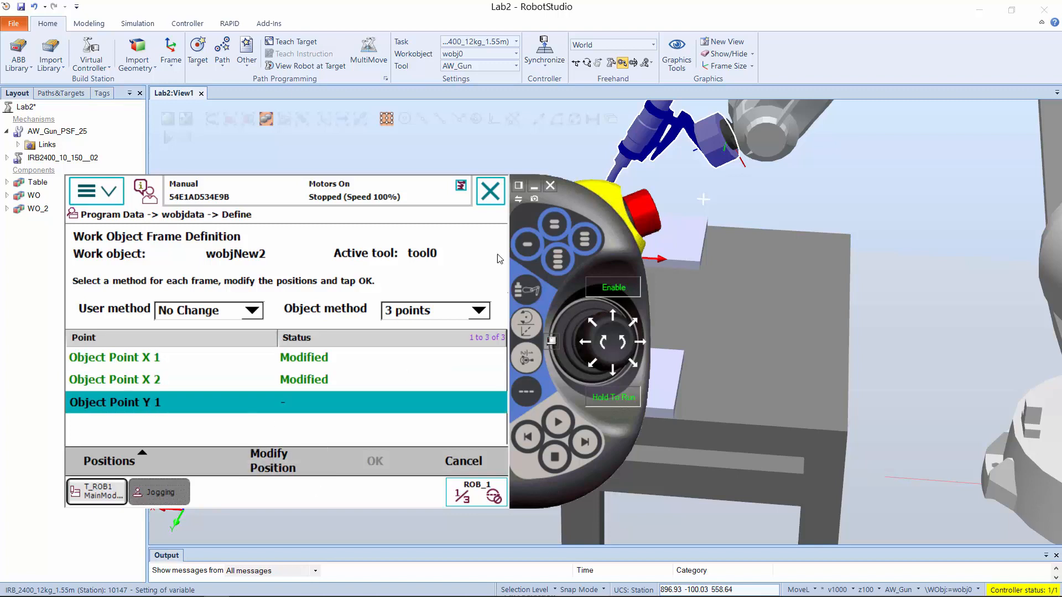
# - Raise the torch tip and jog it to the WO_2 plate's robot-side corner at the table's short end
pyautogui.moveTo(559, 198); pyautogui.dragTo(442, 276)
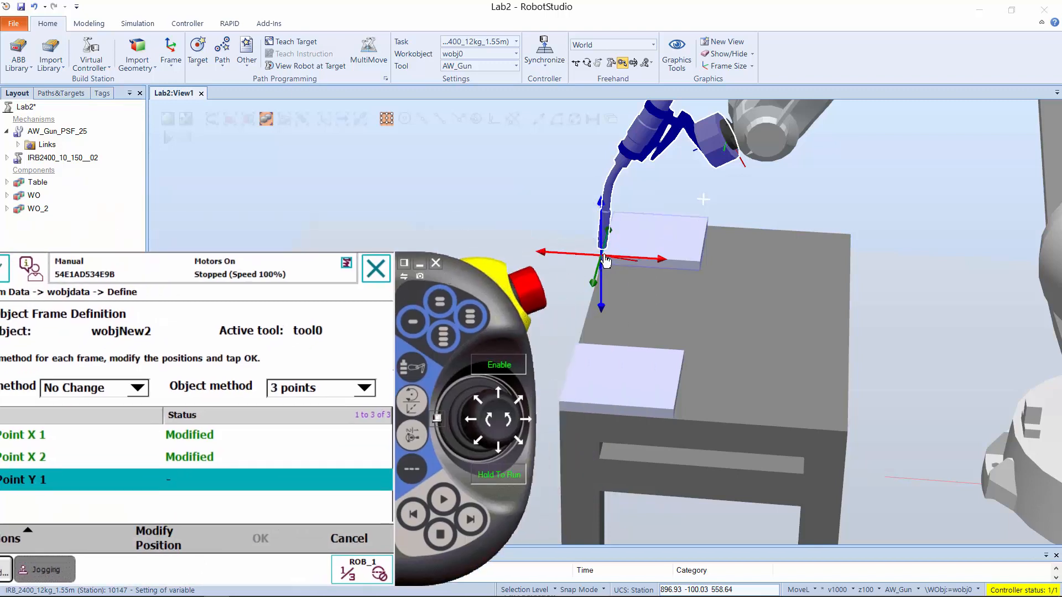
pyautogui.moveTo(605, 260); pyautogui.dragTo(722, 234)
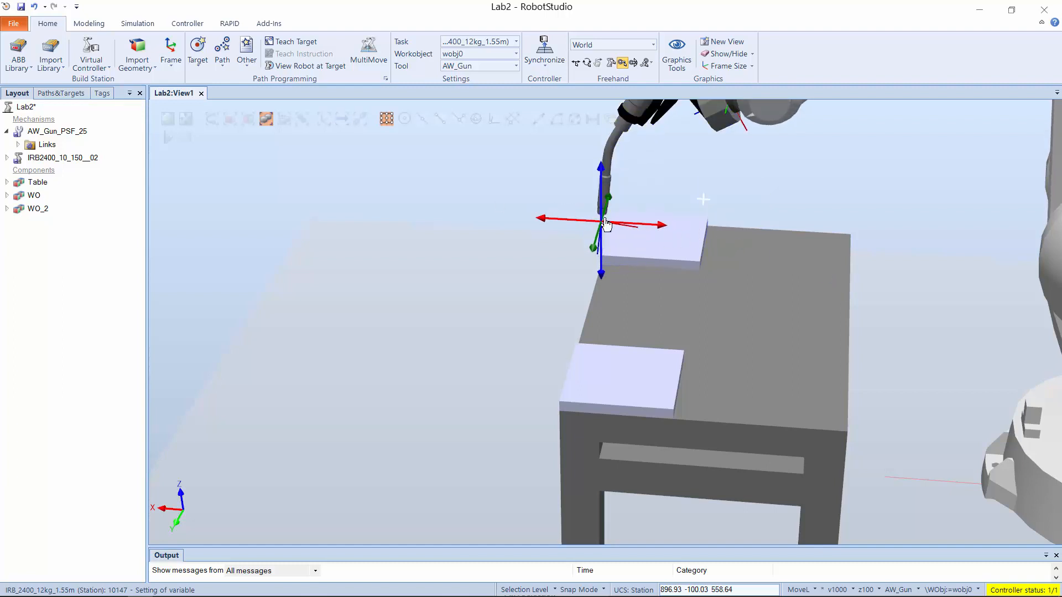
pyautogui.moveTo(601, 227); pyautogui.dragTo(698, 261)
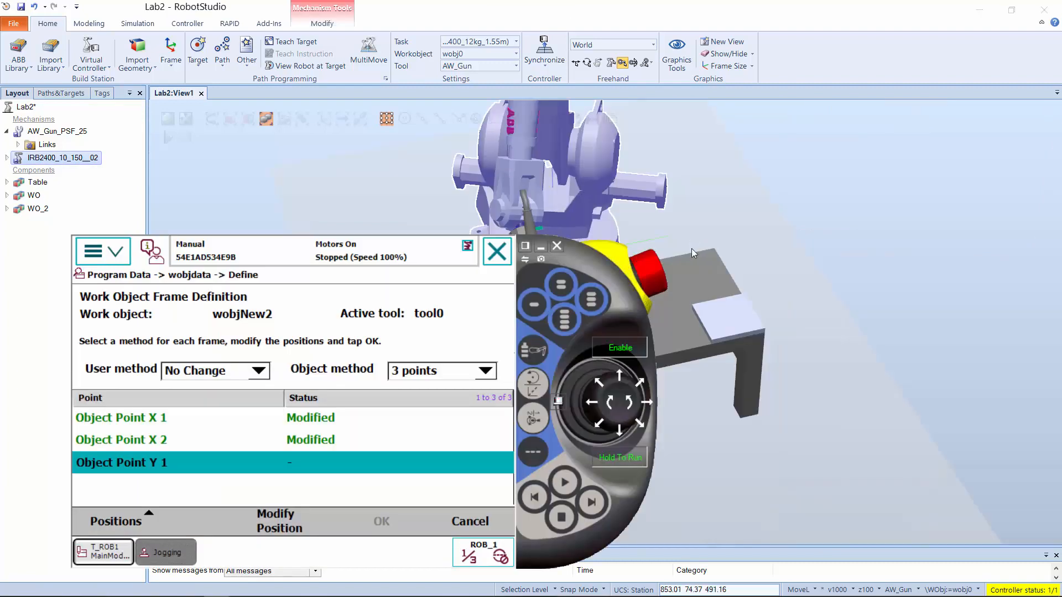
# - Record that plate corner as Object Point Y 1 and accept the calculated wobjNew2 frame
pyautogui.moveTo(575, 253); pyautogui.dragTo(410, 190)
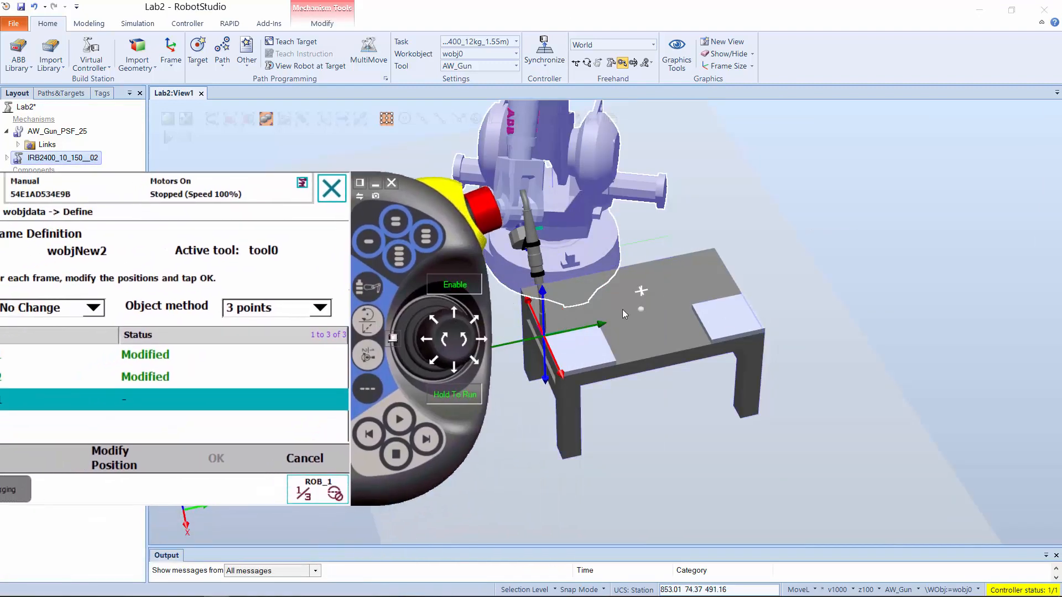
pyautogui.scroll(5, 553, 341)
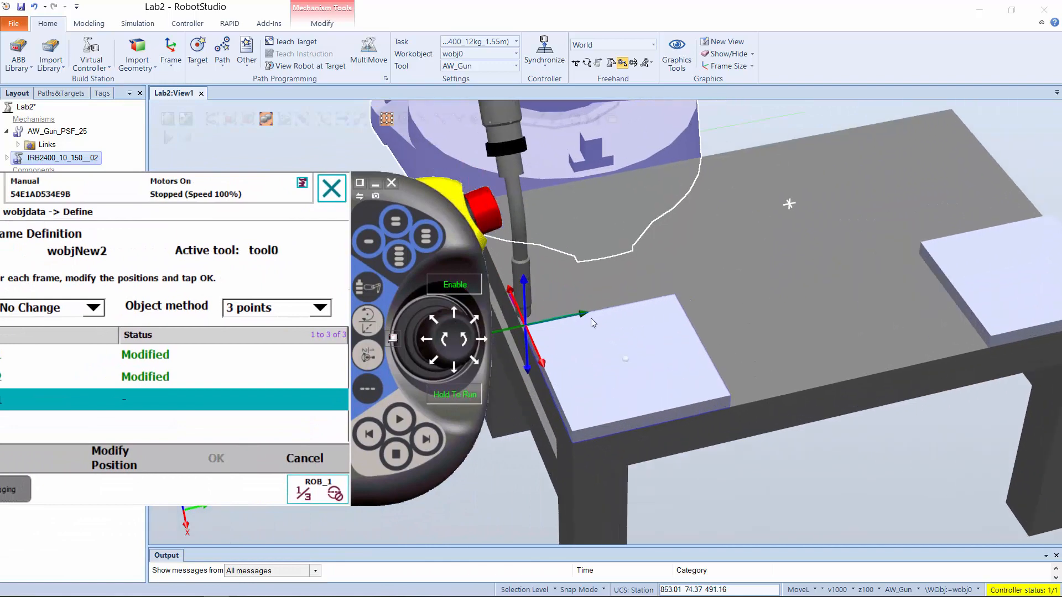
pyautogui.moveTo(437, 216); pyautogui.dragTo(730, 193)
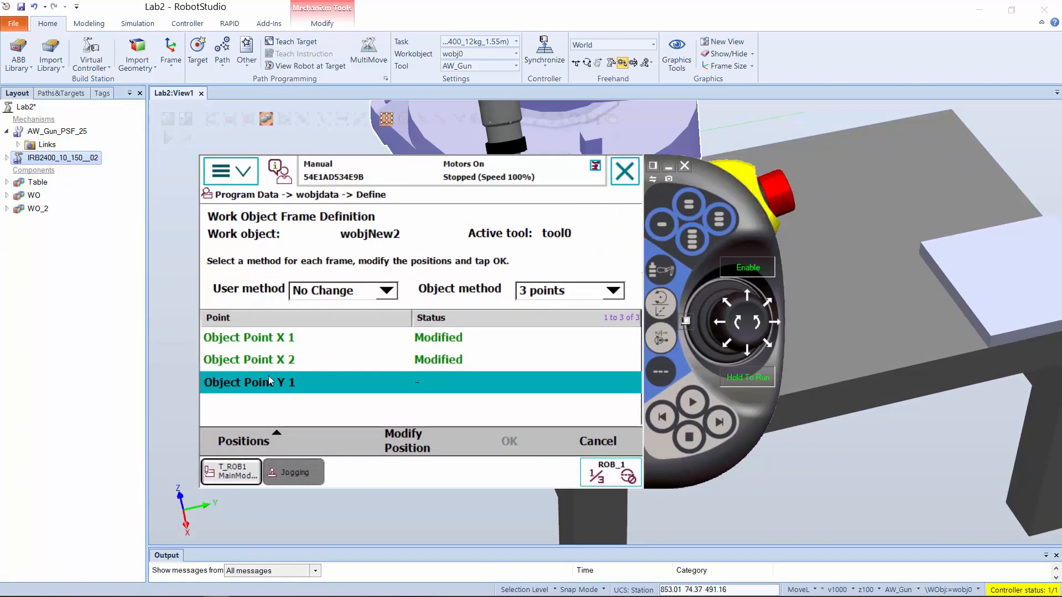
pyautogui.click(388, 451)
pyautogui.click(511, 442)
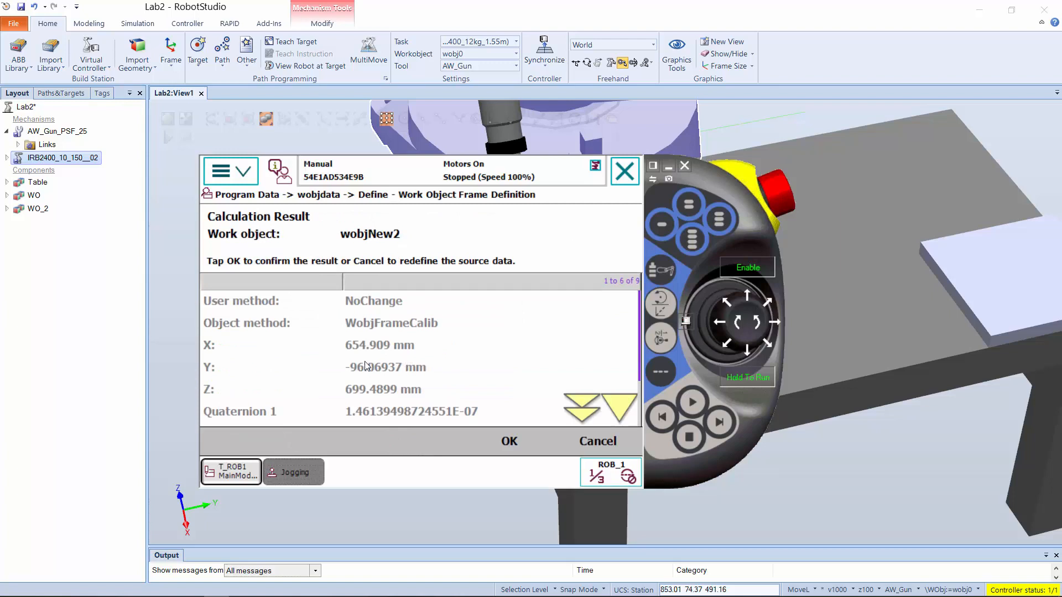
pyautogui.click(511, 442)
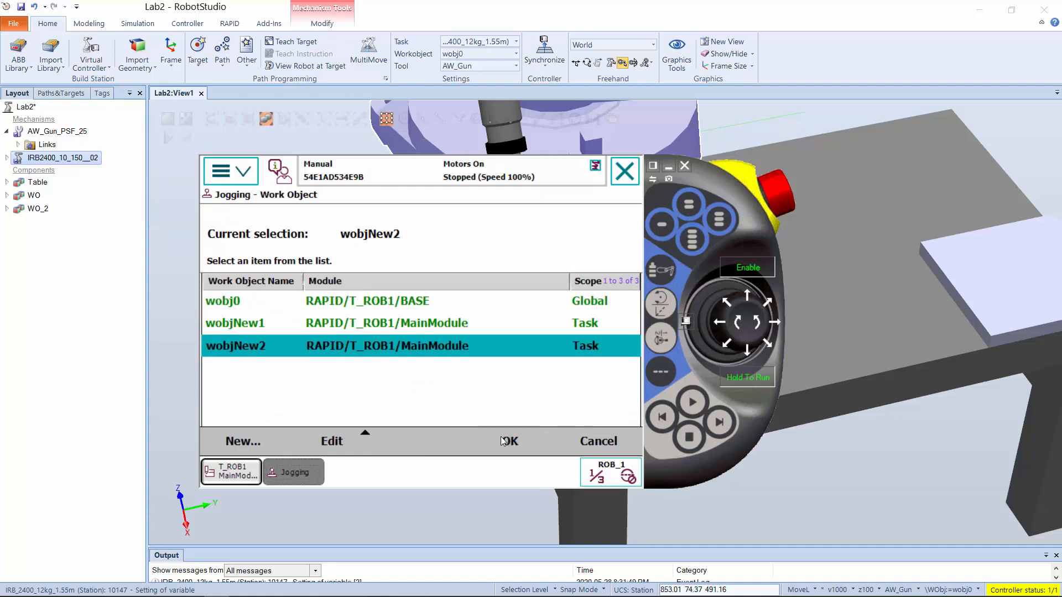
# - Set ROB_1's current work object for jogging to wobjNew1 in the FlexPendant's quick settings
pyautogui.moveTo(667, 179); pyautogui.dragTo(588, 154)
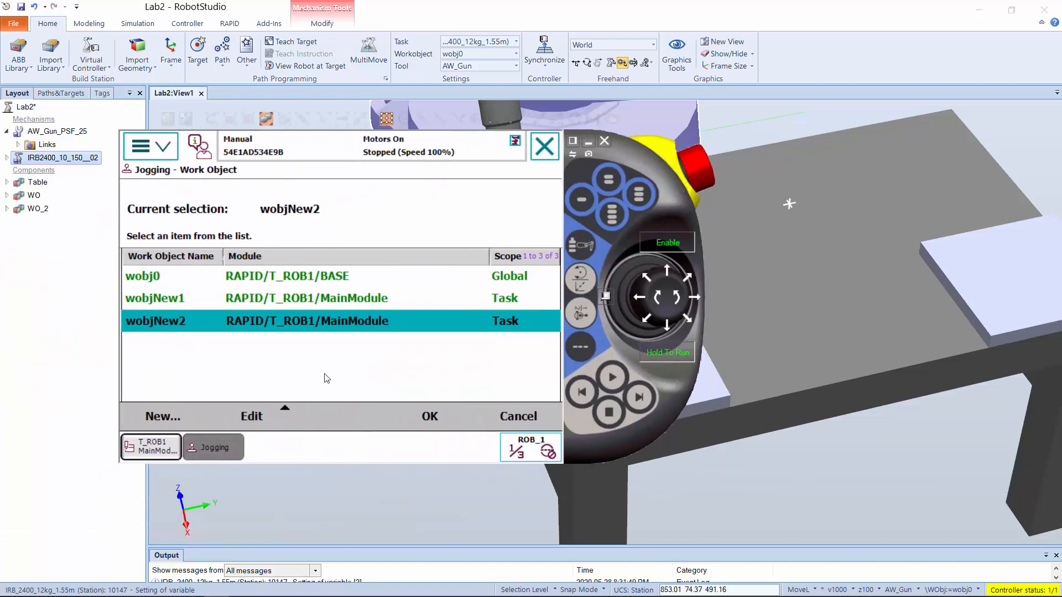
pyautogui.click(539, 458)
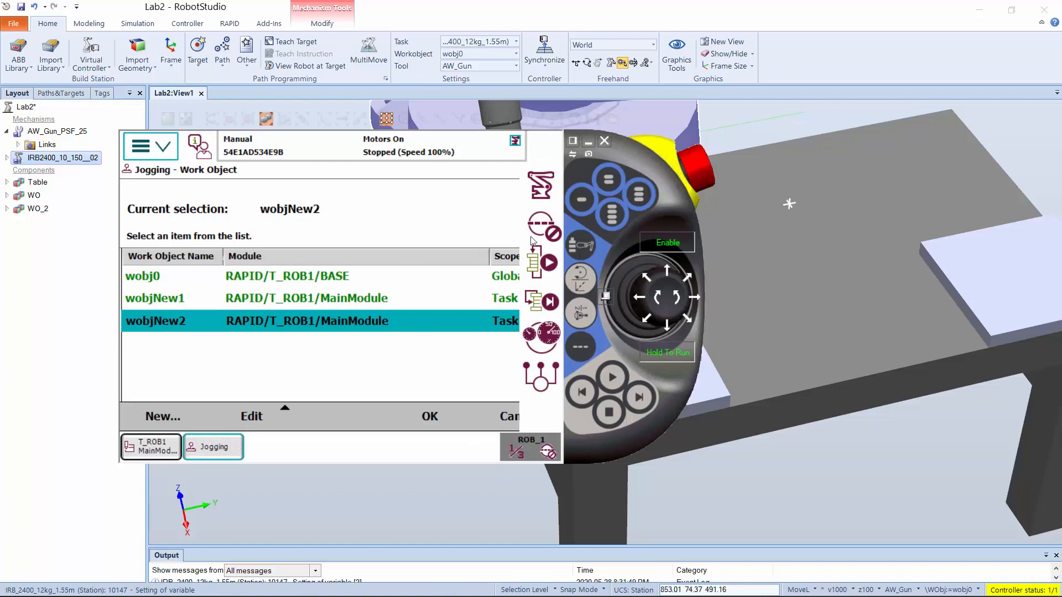
pyautogui.click(540, 188)
pyautogui.click(435, 338)
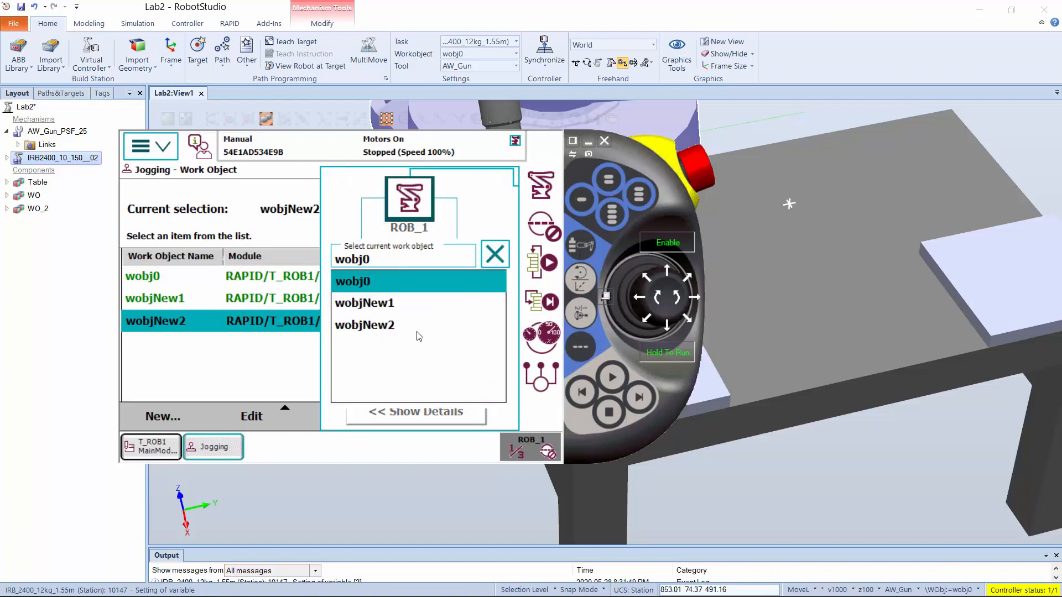
pyautogui.click(384, 303)
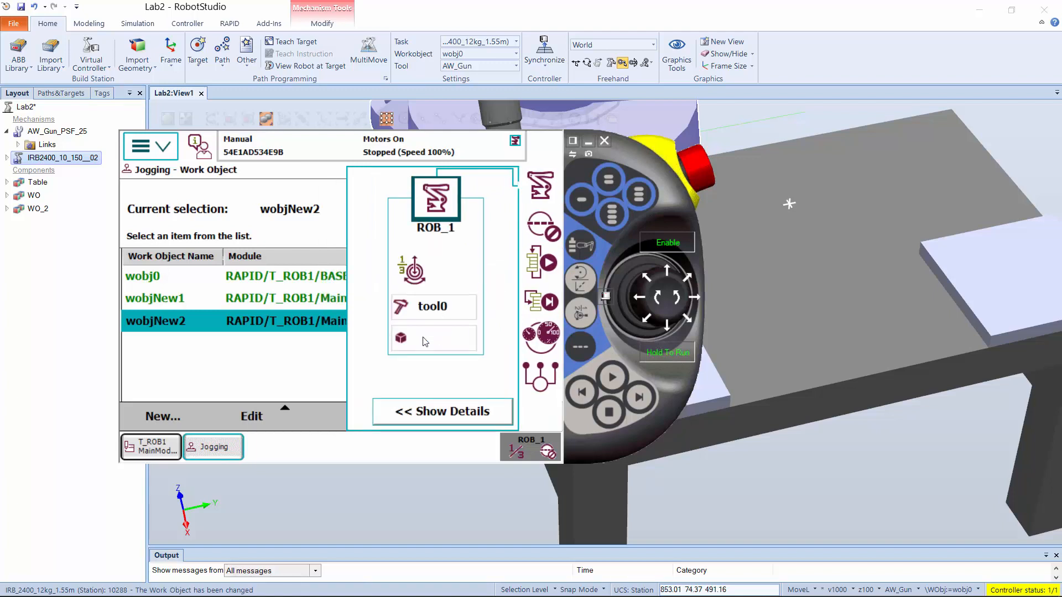
# - Try switching ROB_1's current work object to wobjNew2 and back to wobjNew1
pyautogui.click(426, 339)
pyautogui.click(390, 327)
pyautogui.click(413, 332)
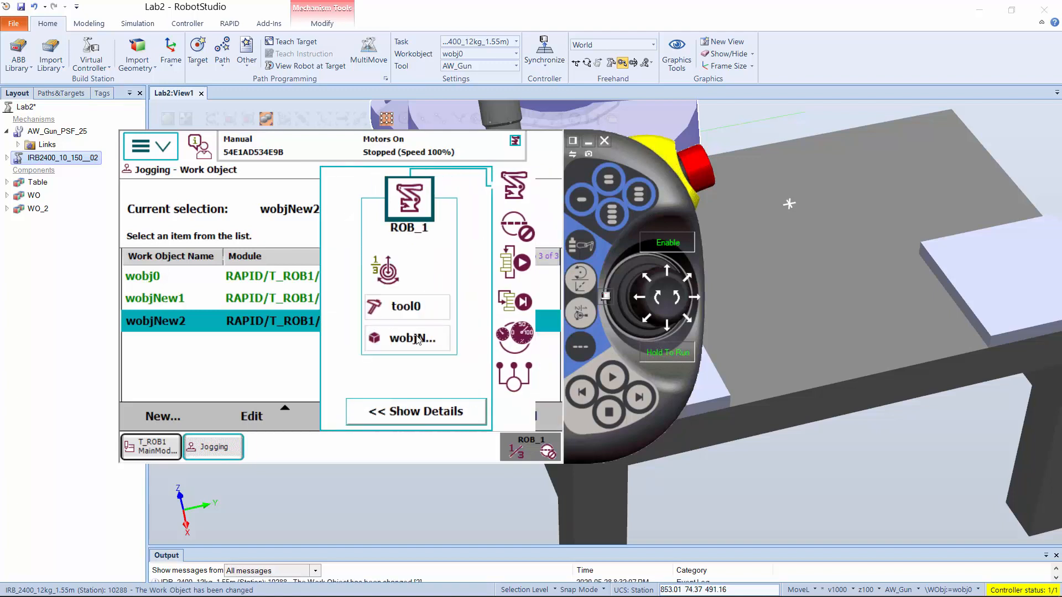
pyautogui.click(370, 303)
pyautogui.click(406, 335)
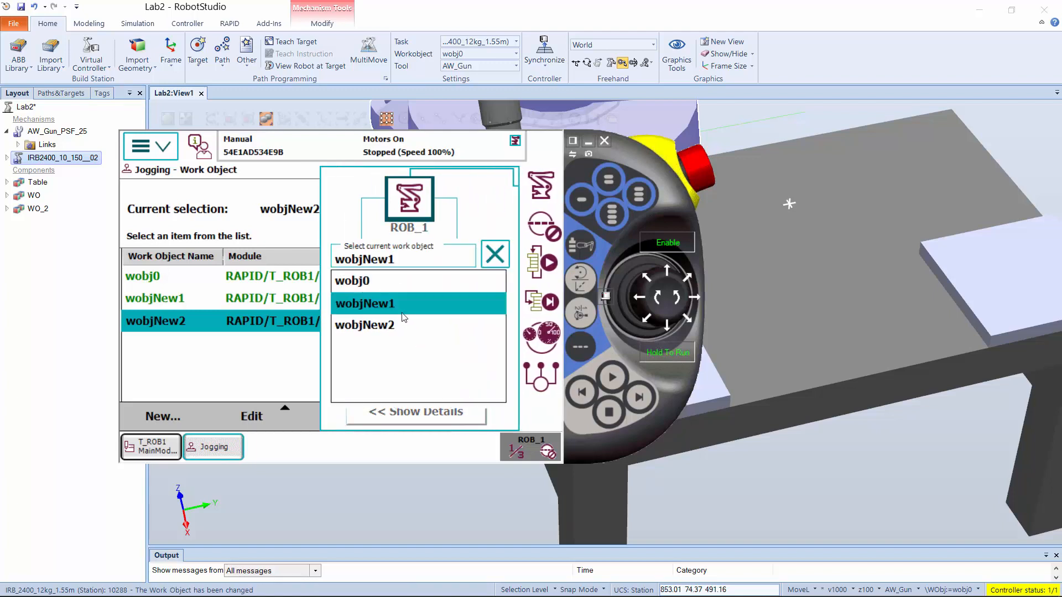
pyautogui.click(380, 304)
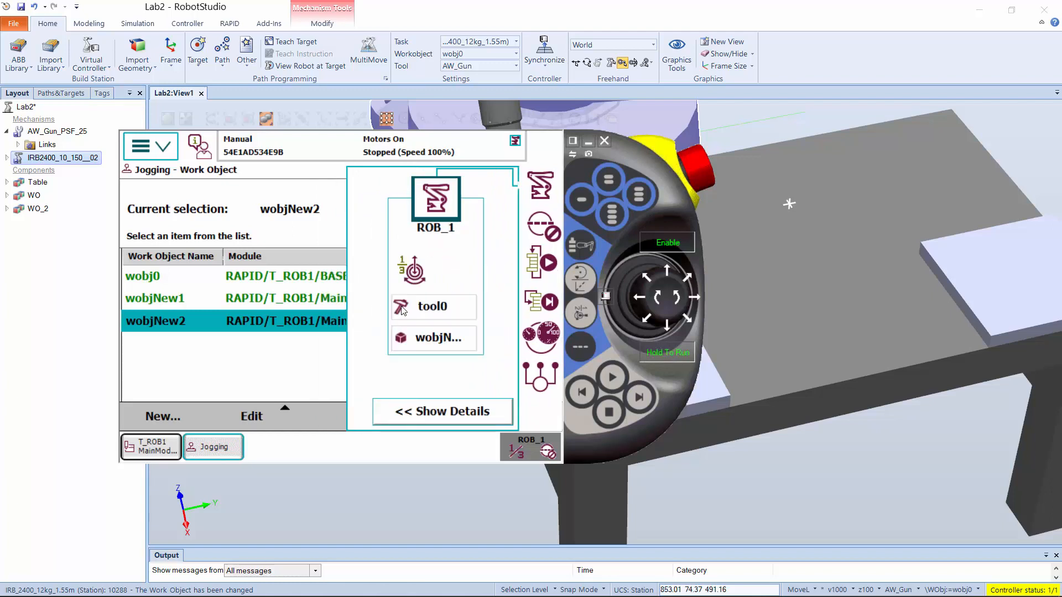
pyautogui.click(419, 339)
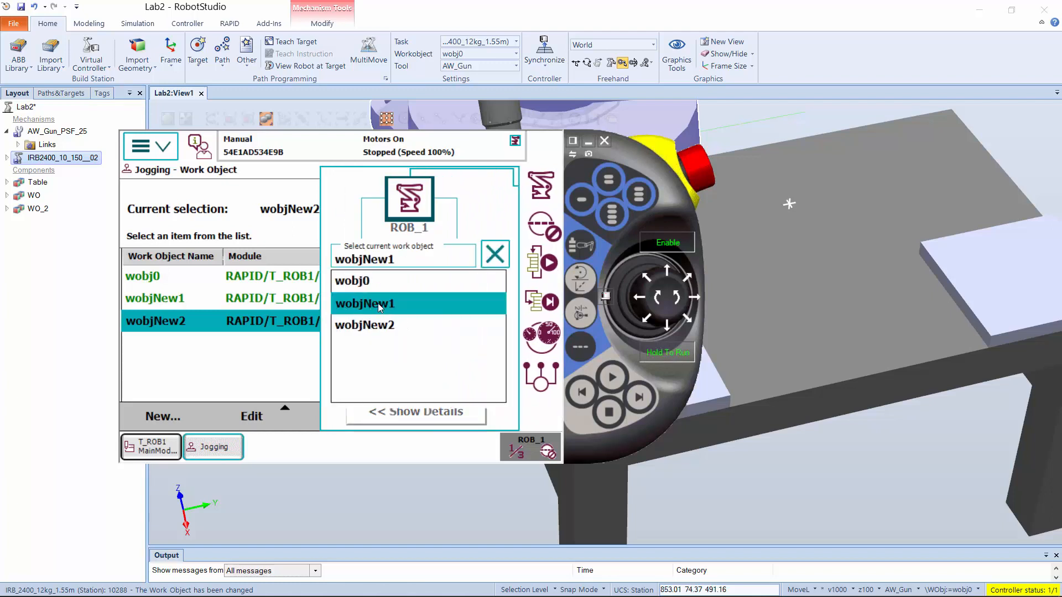
pyautogui.click(390, 309)
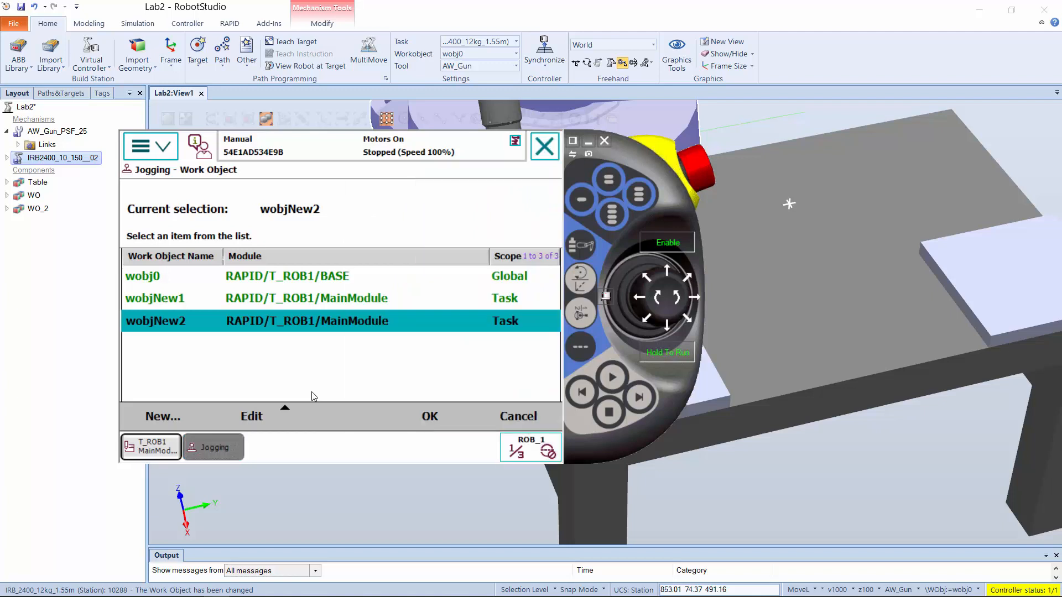
# - Show MainModule in the program editor, review the wobjNew1 and wobjNew2 declarations, and select the <SMT> placeholder in main
pyautogui.click(147, 450)
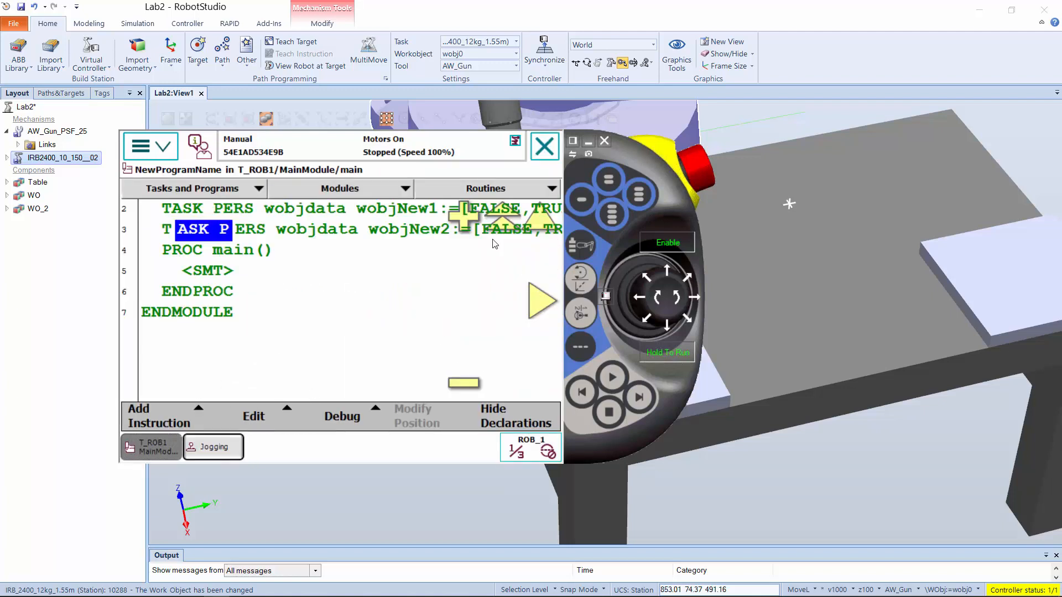
pyautogui.click(472, 382)
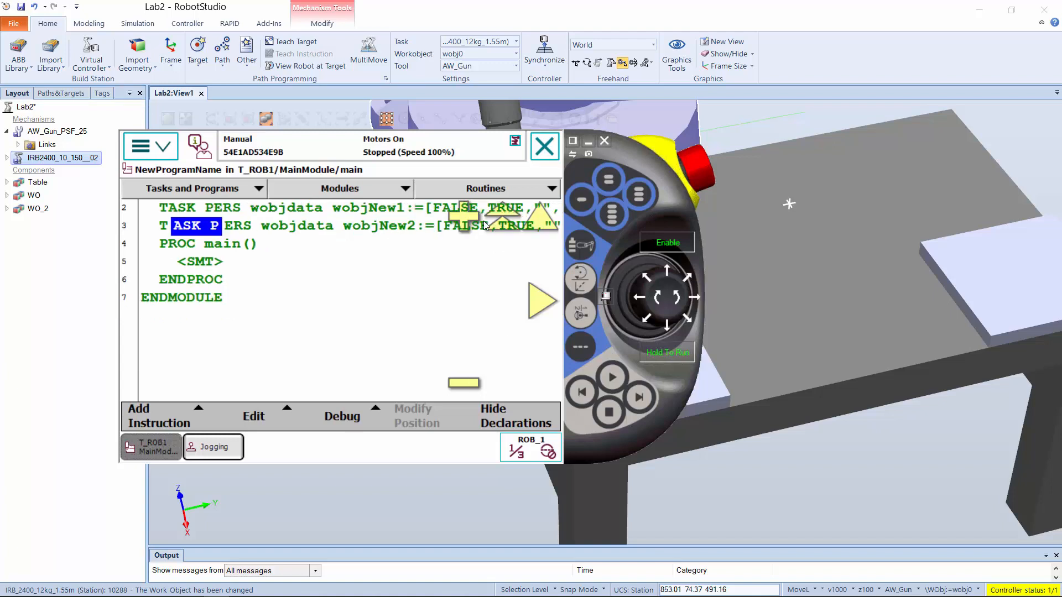
pyautogui.click(500, 216)
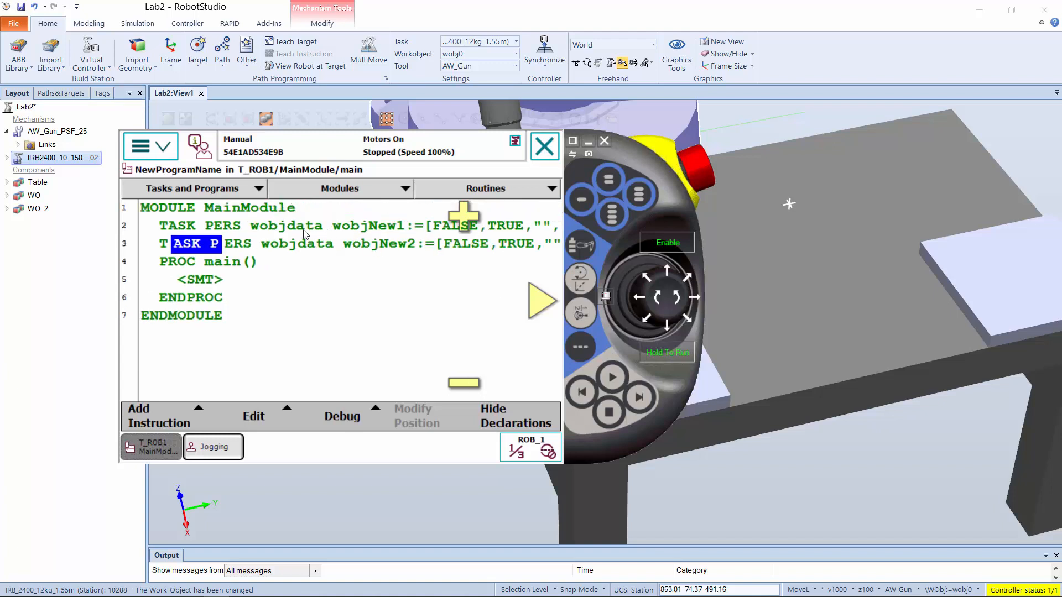
pyautogui.click(342, 227)
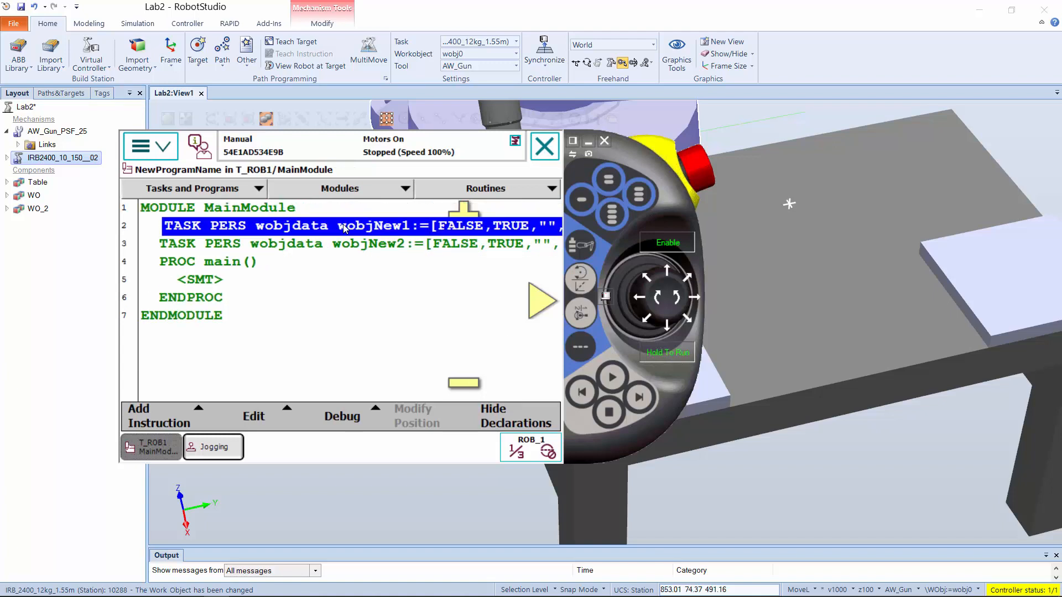
pyautogui.click(363, 245)
pyautogui.click(300, 230)
pyautogui.click(200, 280)
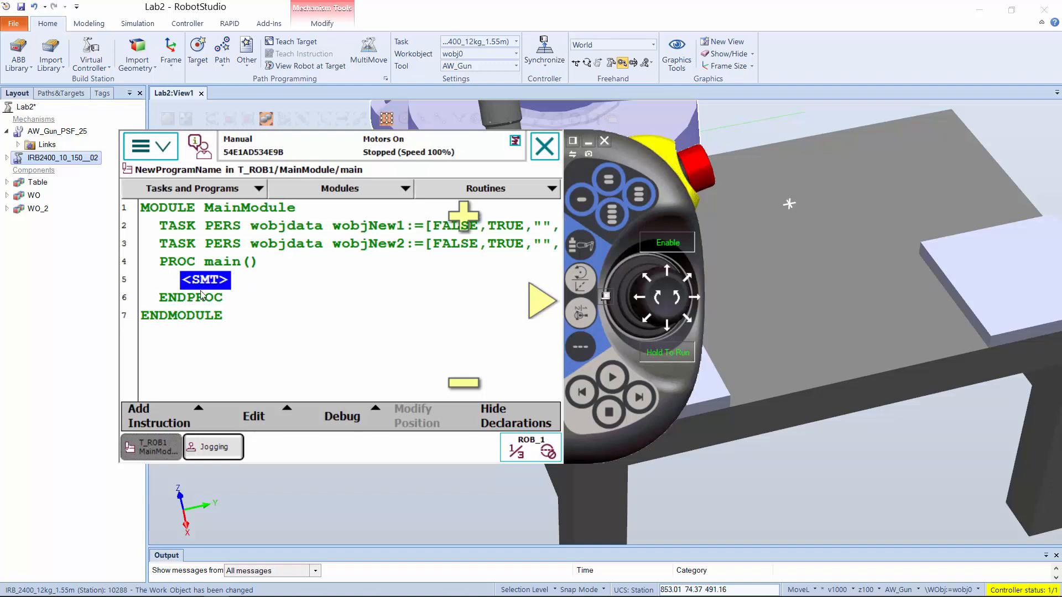
# - Send the IRB2400 robot back to its home position in the station
pyautogui.moveTo(619, 163); pyautogui.dragTo(394, 313)
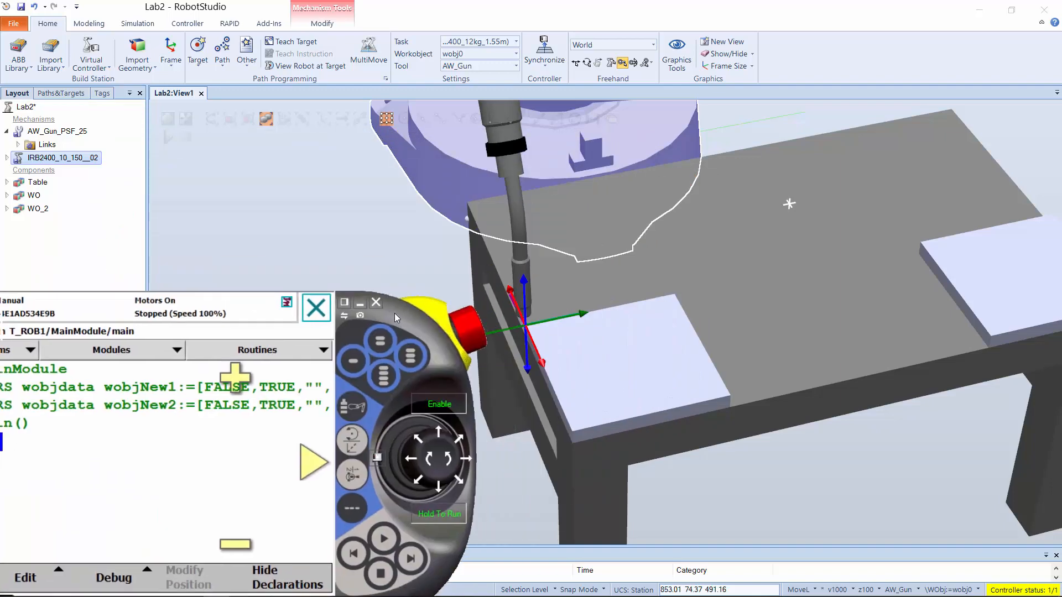
pyautogui.scroll(-5, 610, 280)
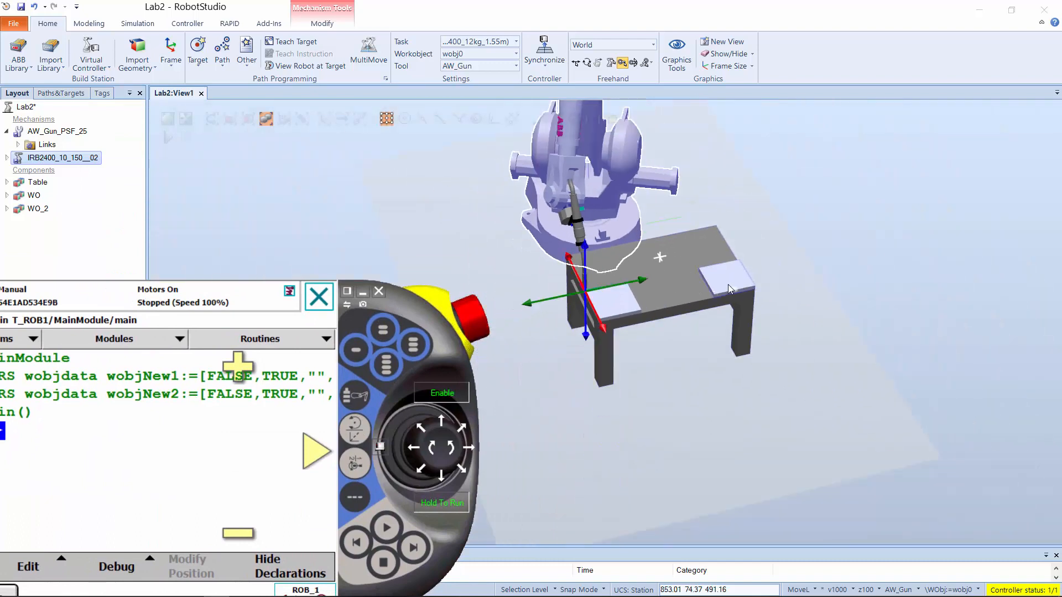
pyautogui.scroll(3, 727, 284)
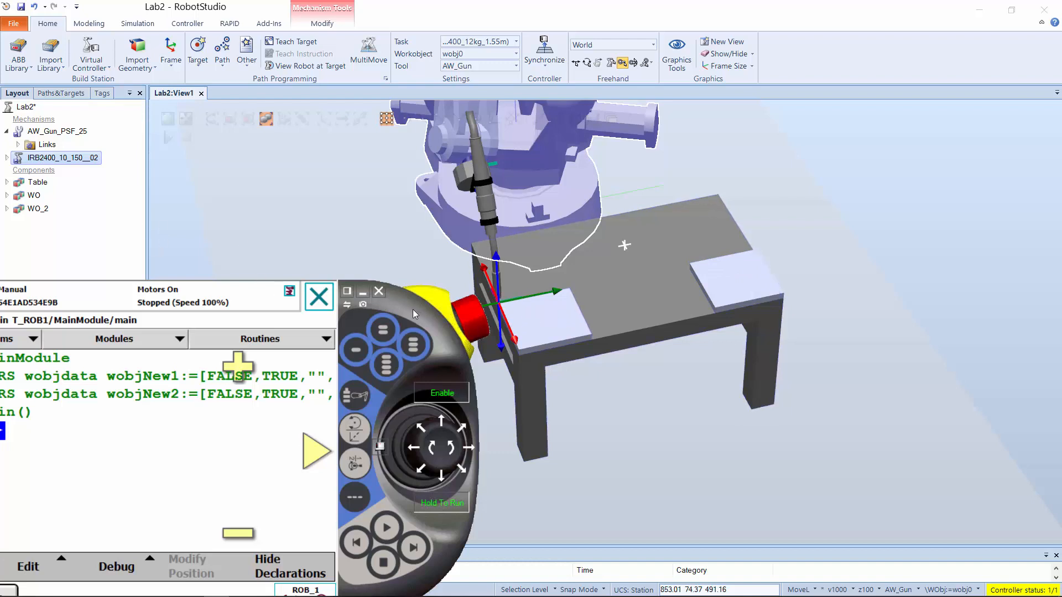
pyautogui.moveTo(412, 308); pyautogui.dragTo(493, 318)
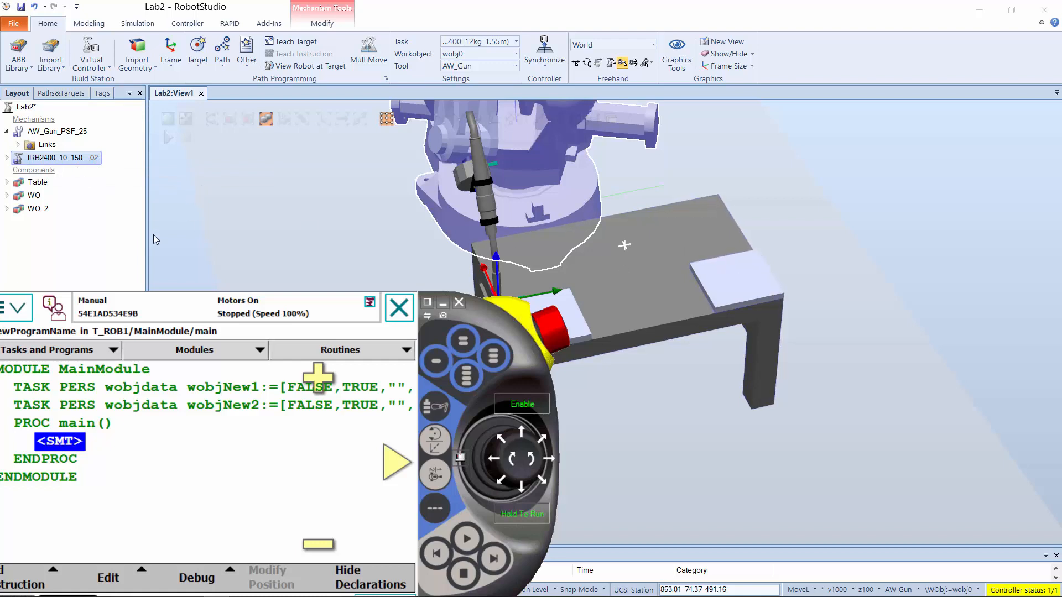
pyautogui.moveTo(461, 317); pyautogui.dragTo(520, 315)
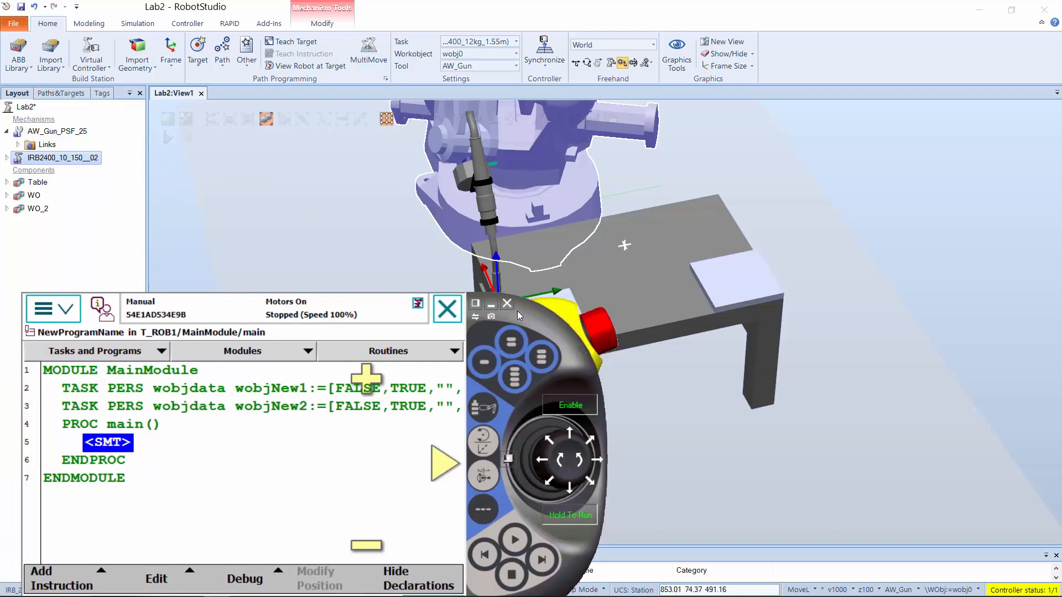
pyautogui.rightClick(72, 163)
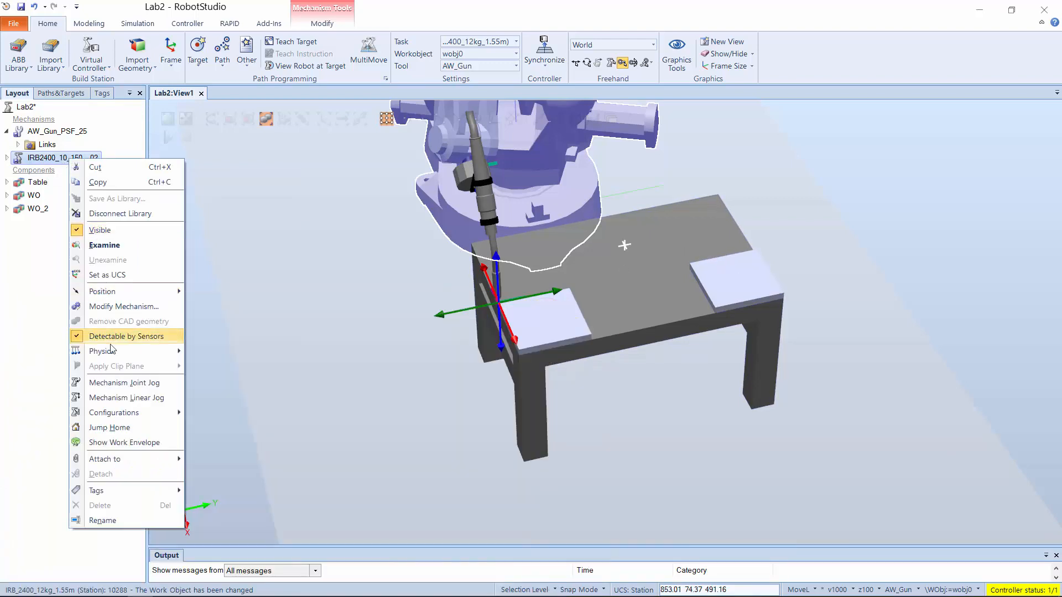
pyautogui.click(113, 429)
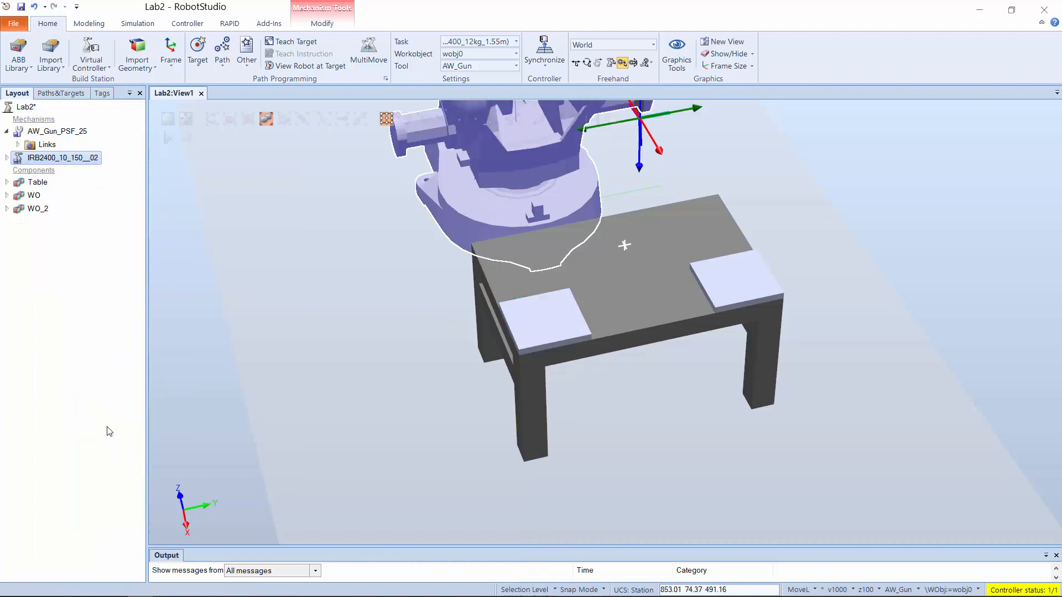
# - Jog the robot's TCP to the robot-side inner corner of the plate at the table's positive-Y end
pyautogui.scroll(3, 413, 360)
pyautogui.scroll(-5, 413, 358)
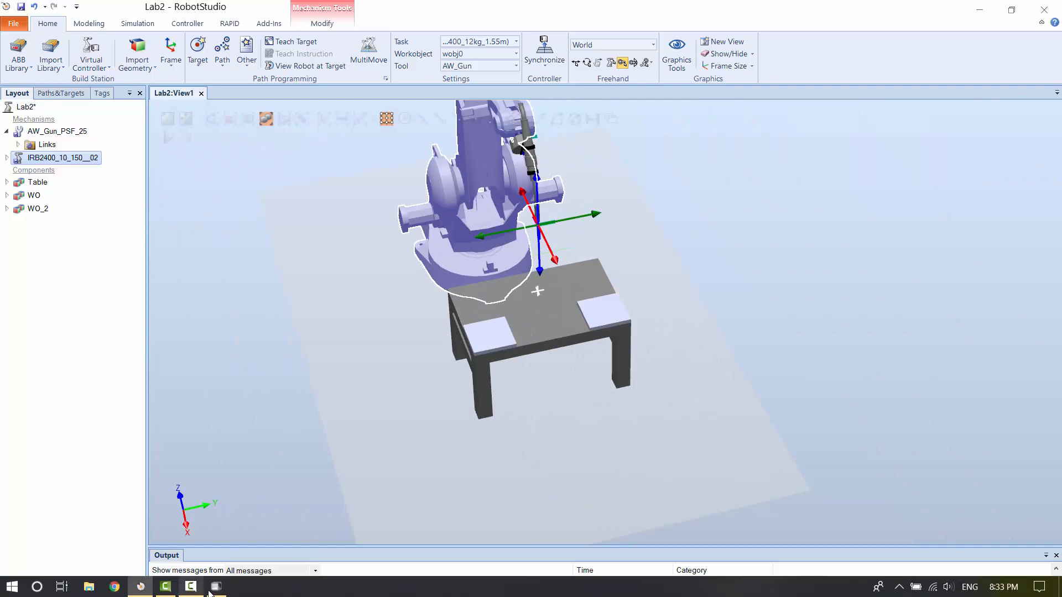
pyautogui.click(216, 594)
pyautogui.moveTo(538, 314); pyautogui.dragTo(383, 287)
pyautogui.scroll(4, 636, 276)
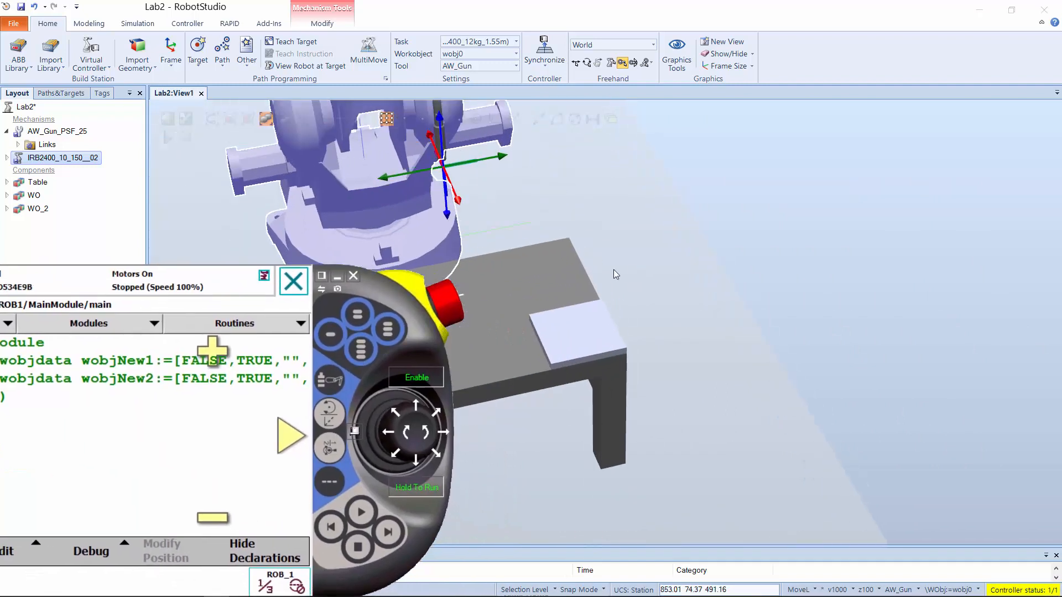
pyautogui.moveTo(459, 190); pyautogui.dragTo(536, 320)
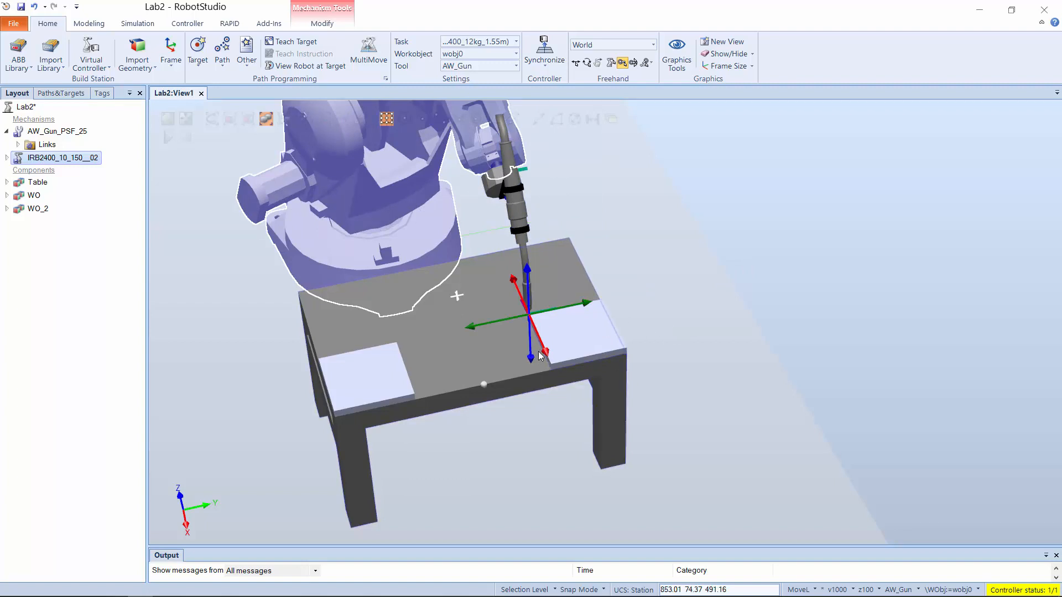
pyautogui.scroll(4, 526, 508)
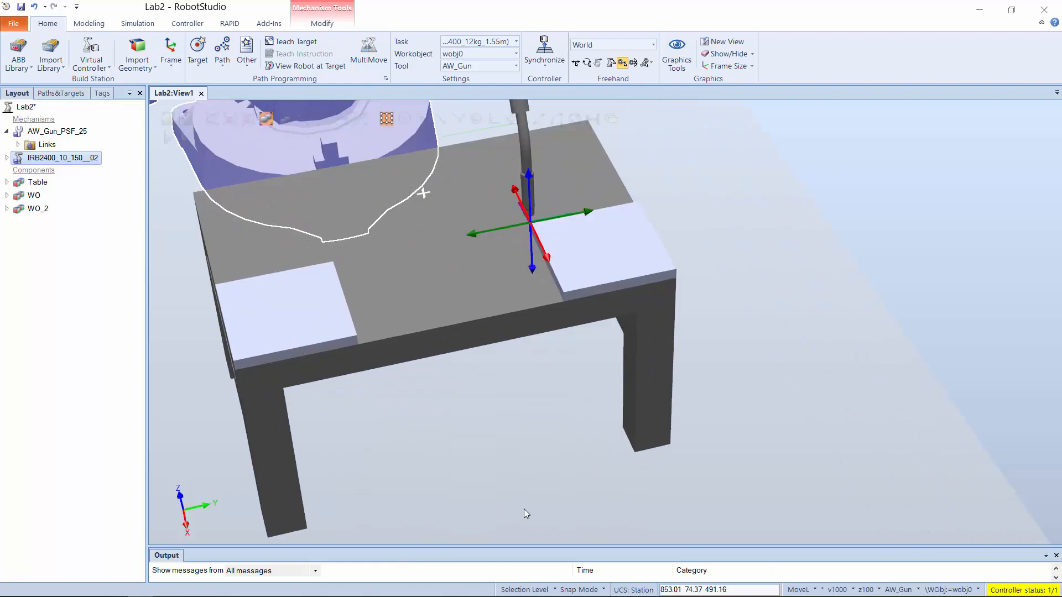
pyautogui.keyDown('ctrl'); pyautogui.keyDown('shift'); pyautogui.moveTo(523, 504); pyautogui.dragTo(410, 483); pyautogui.keyUp('shift'); pyautogui.keyUp('ctrl')
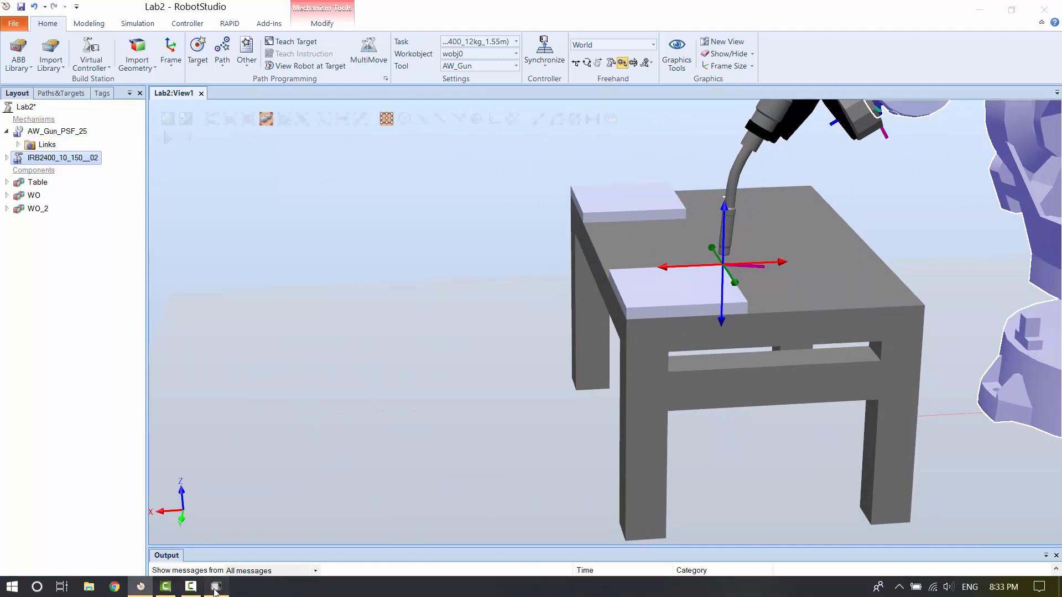
# - Insert a MoveL instruction at the <SMT> placeholder in main and check the full line, including its wobjNew1 argument
pyautogui.click(216, 586)
pyautogui.moveTo(381, 294); pyautogui.dragTo(574, 193)
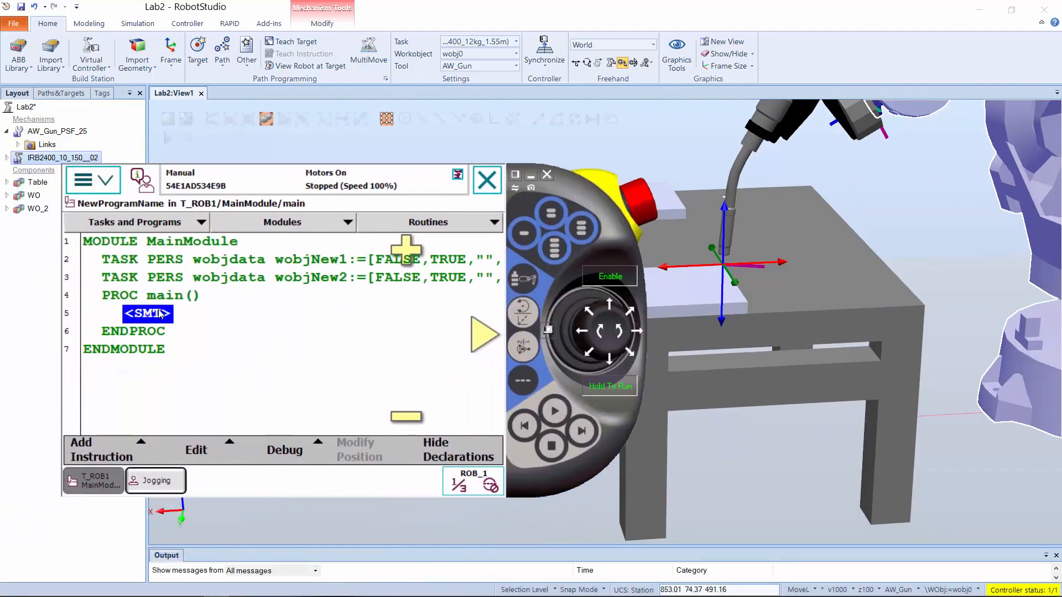
pyautogui.click(100, 451)
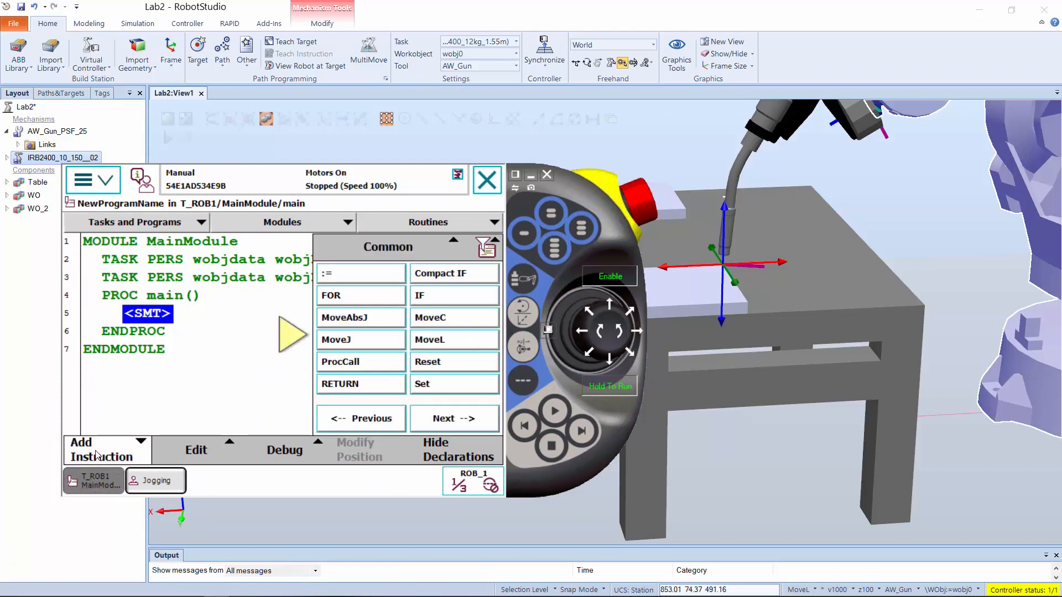
pyautogui.click(443, 340)
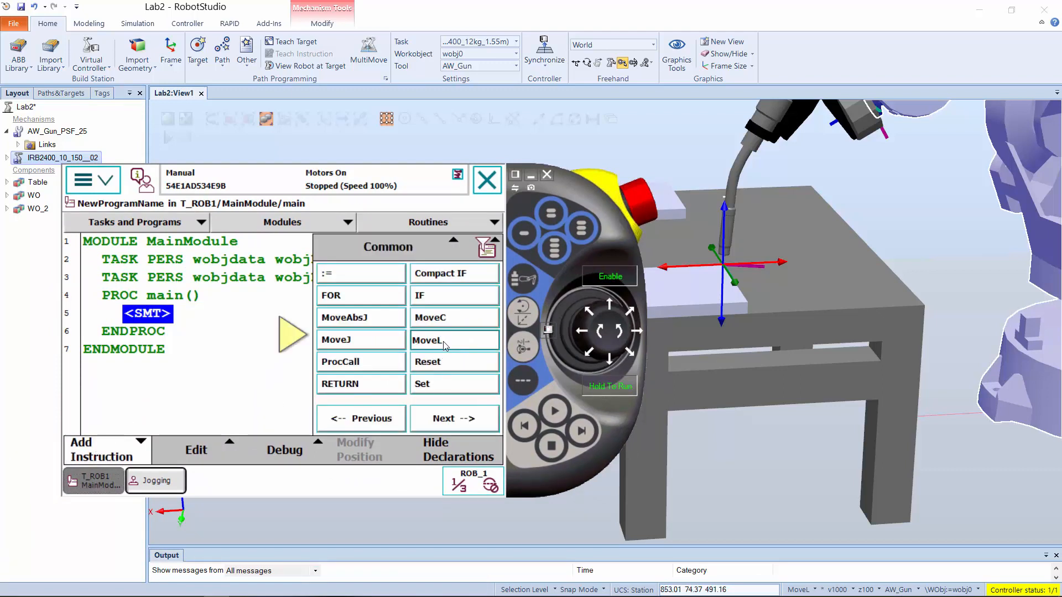
pyautogui.click(123, 453)
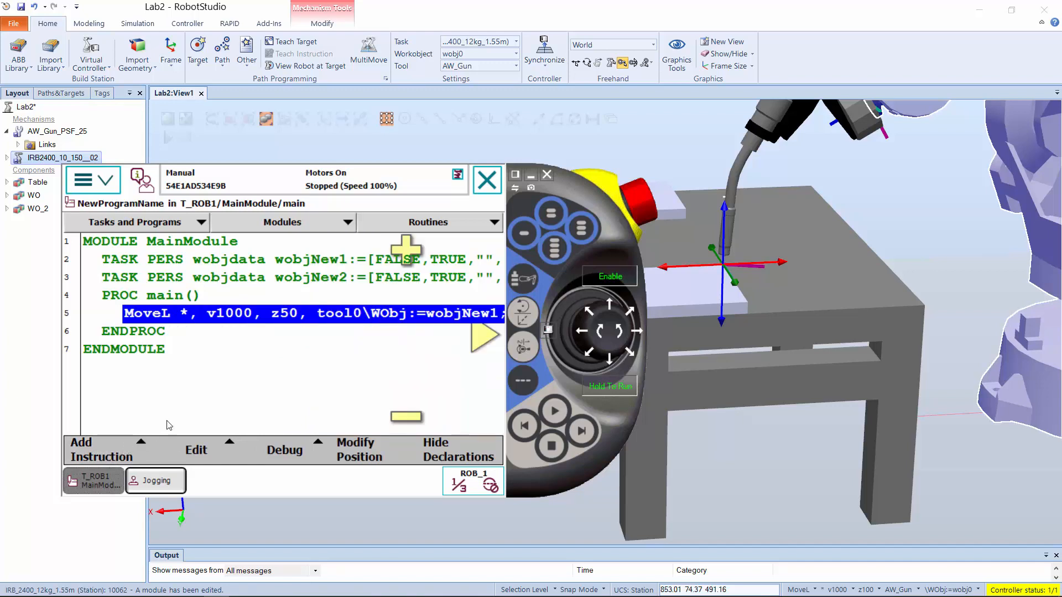
pyautogui.click(486, 336)
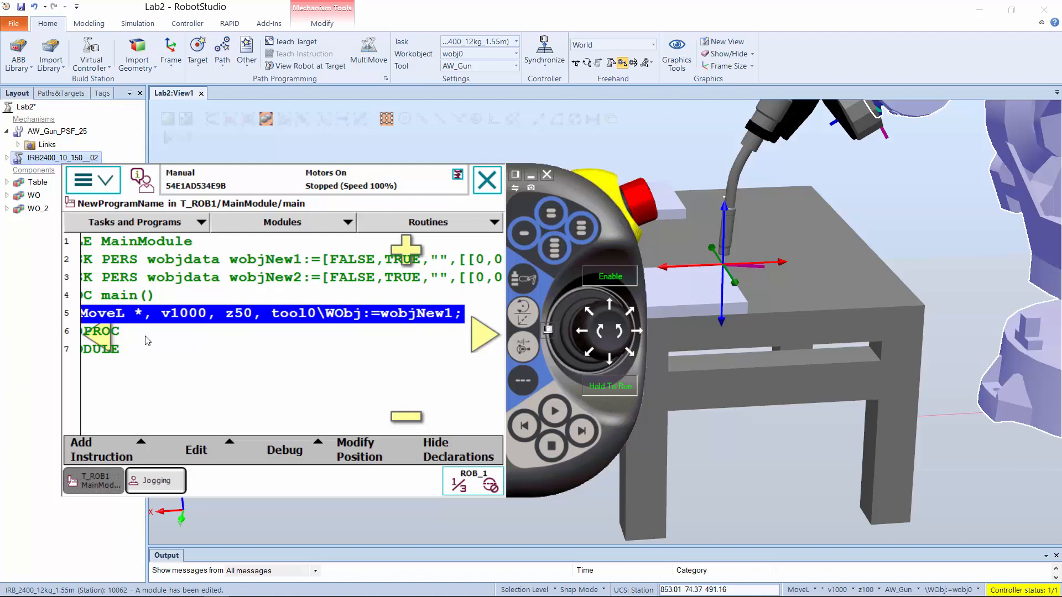
pyautogui.click(101, 343)
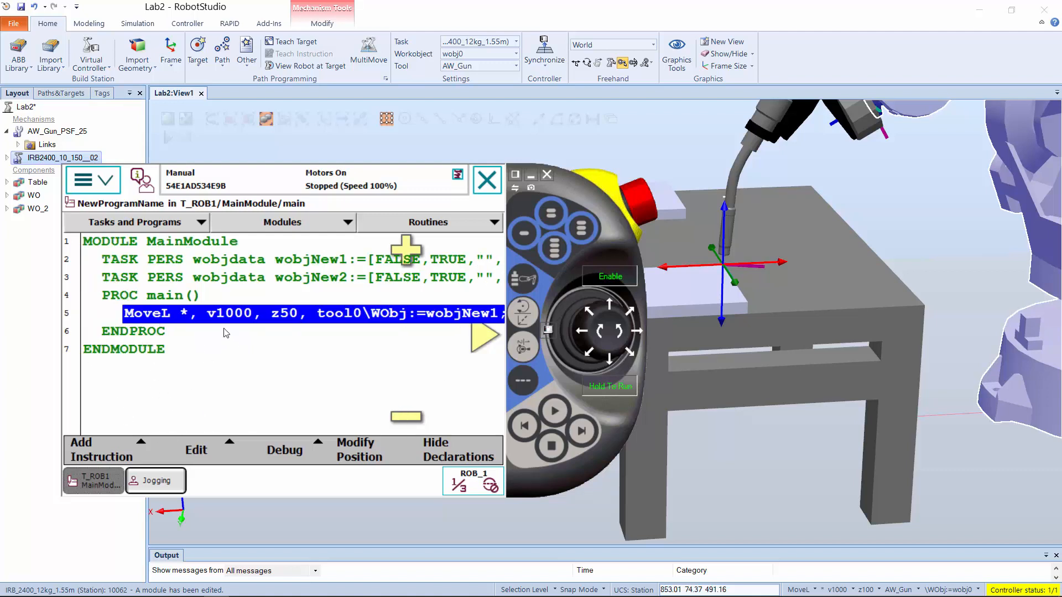
# - Replace the * target of the MoveL instruction with a new robtarget using the default name, review its declaration, and reselect the instruction
pyautogui.click(184, 315)
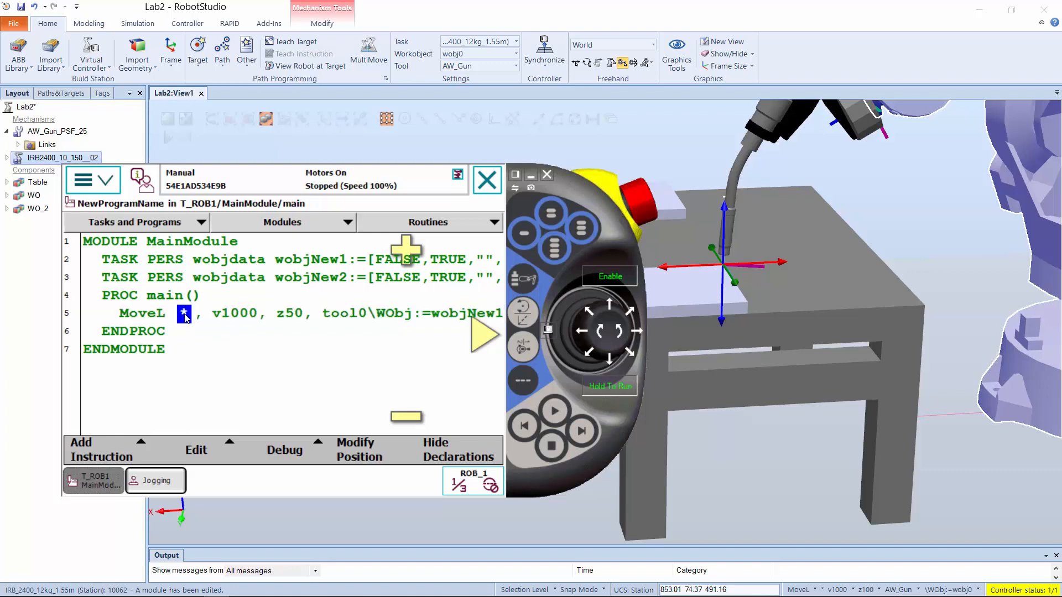
pyautogui.click(184, 316)
pyautogui.click(100, 332)
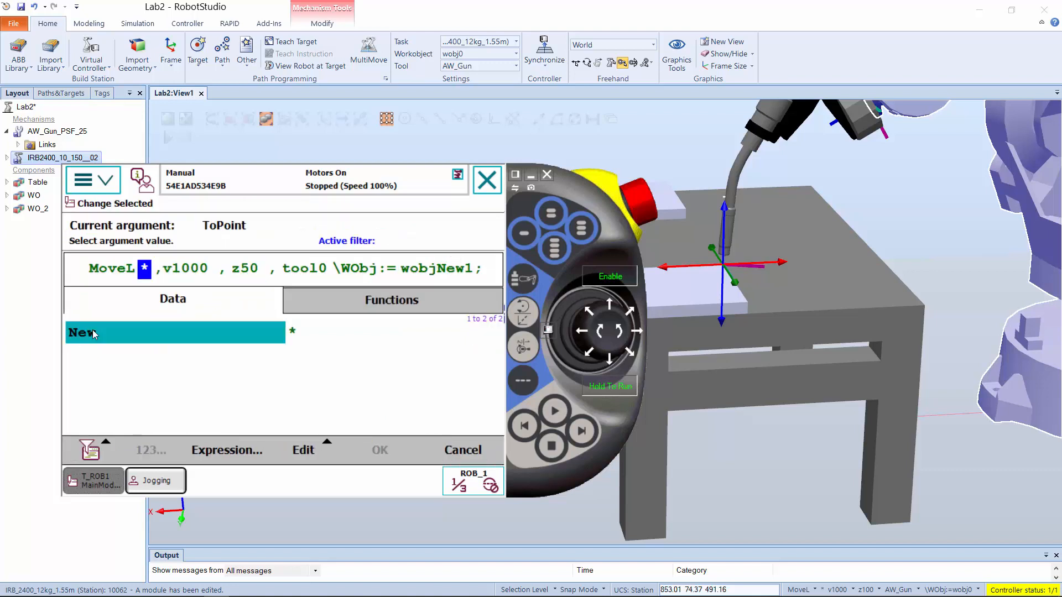
pyautogui.click(370, 449)
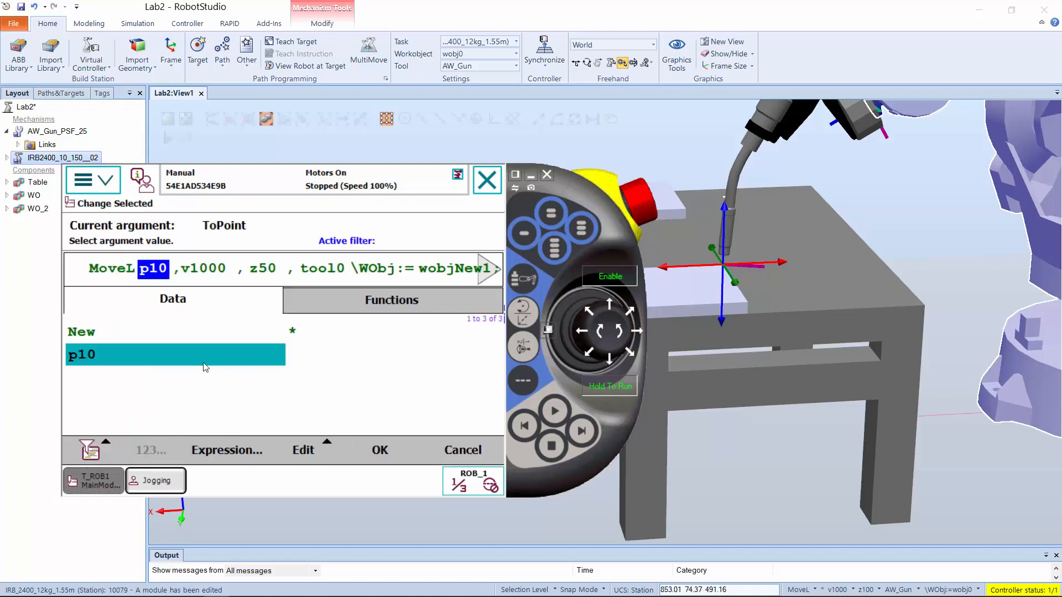
pyautogui.click(384, 452)
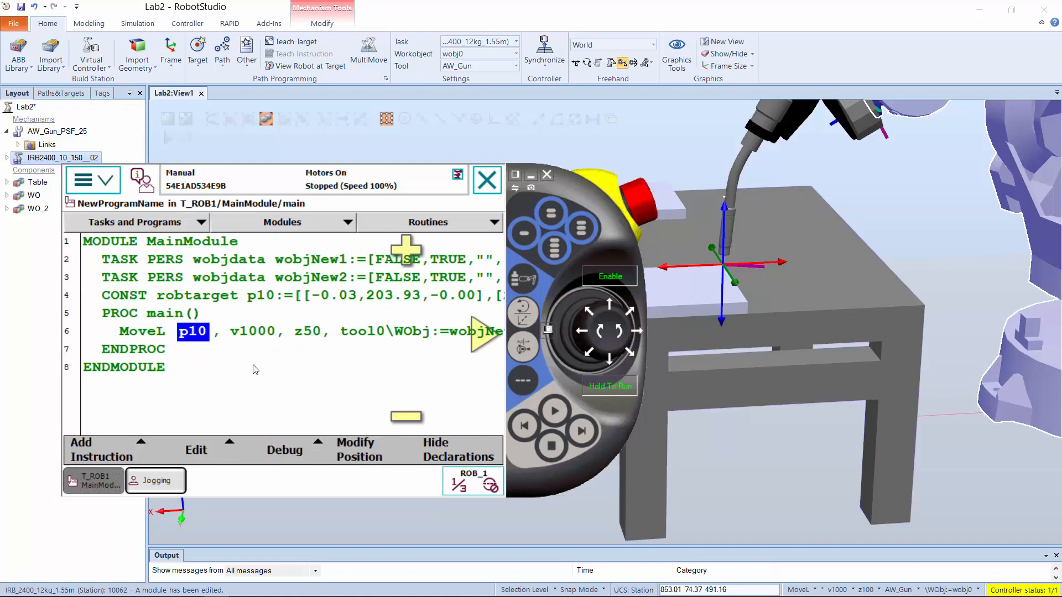
pyautogui.click(151, 334)
pyautogui.moveTo(573, 188); pyautogui.dragTo(543, 173)
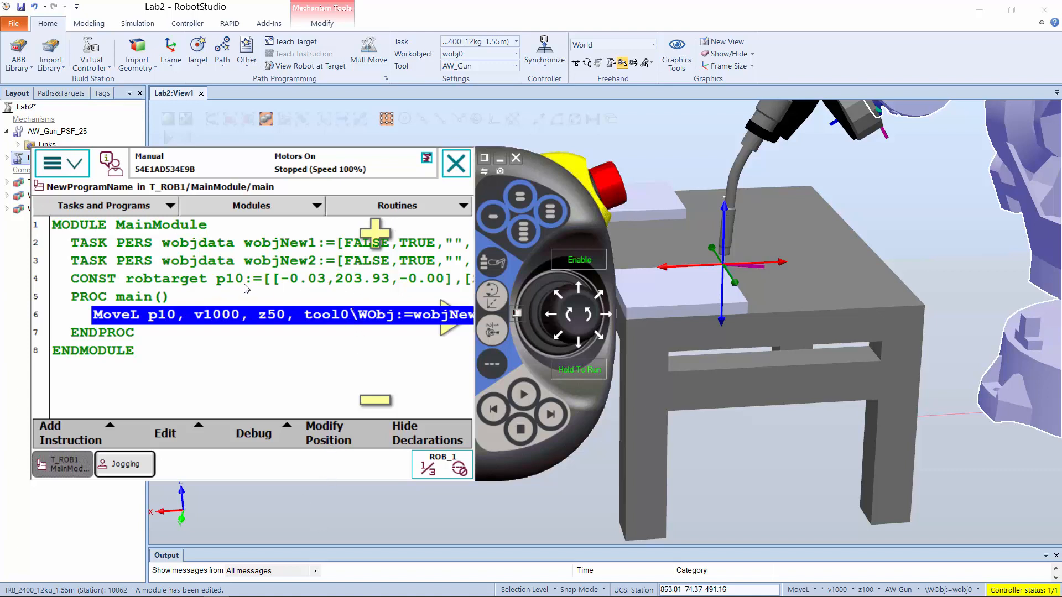
pyautogui.click(166, 280)
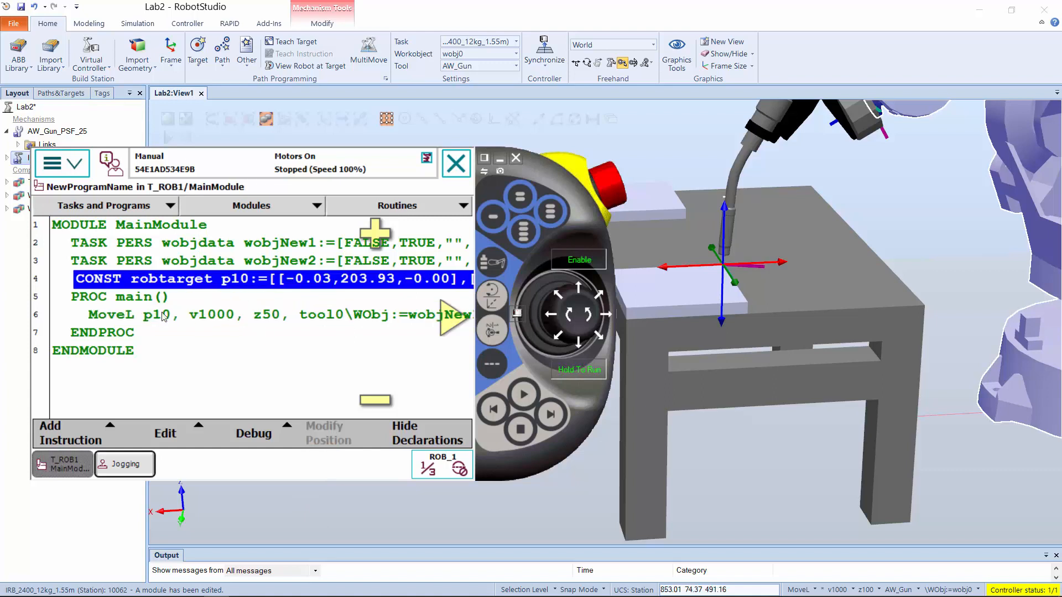
pyautogui.click(111, 314)
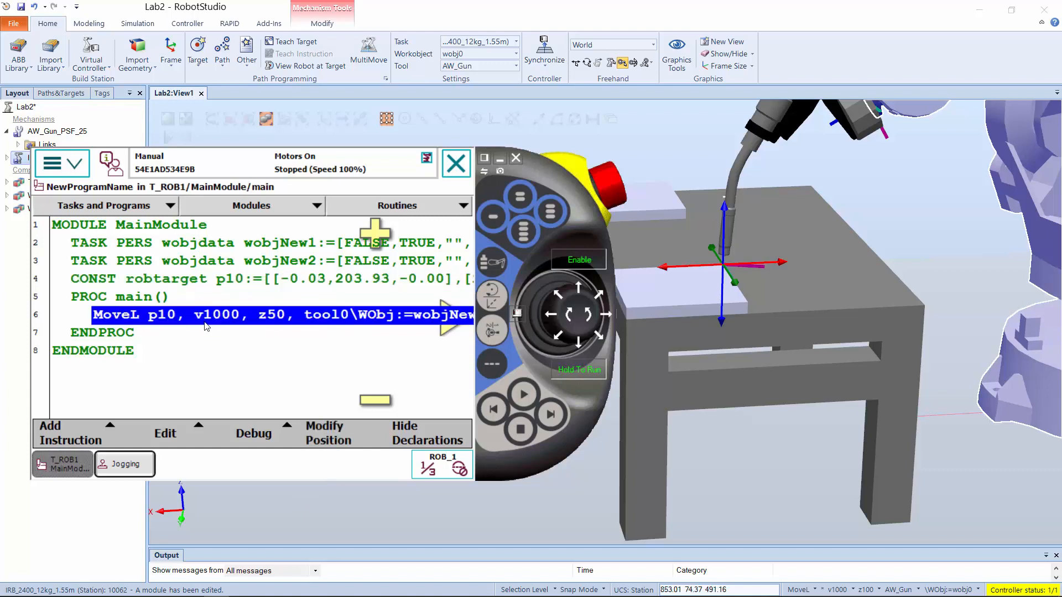
# - Jog the TCP along Y to the plate's robot-side outer corner and add a MoveL instruction below the p10 line
pyautogui.click(515, 157)
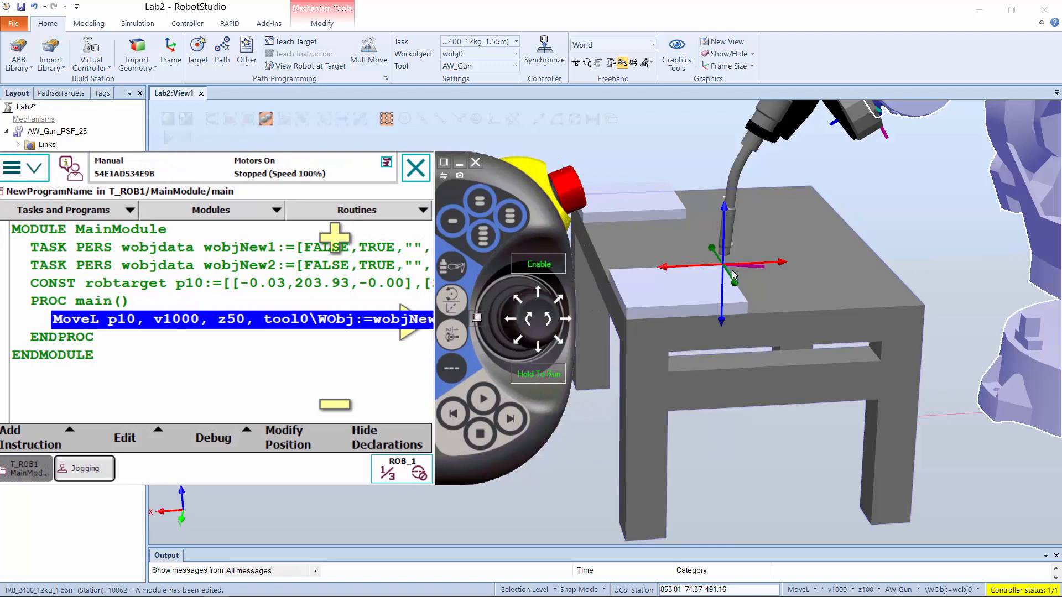
pyautogui.moveTo(730, 282); pyautogui.dragTo(749, 305)
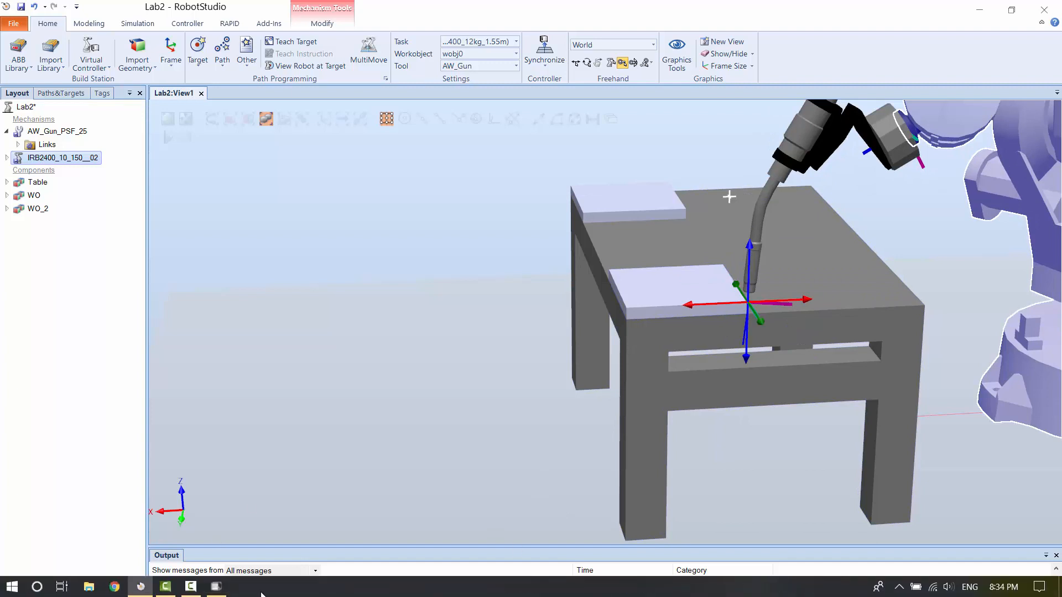
pyautogui.click(216, 590)
pyautogui.moveTo(497, 194); pyautogui.dragTo(525, 168)
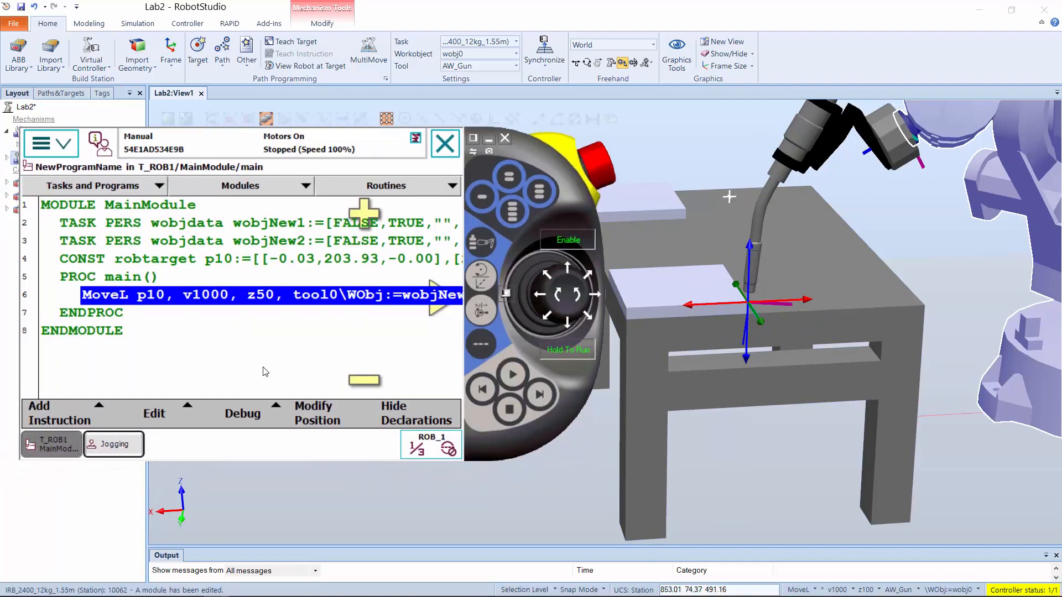
pyautogui.click(40, 416)
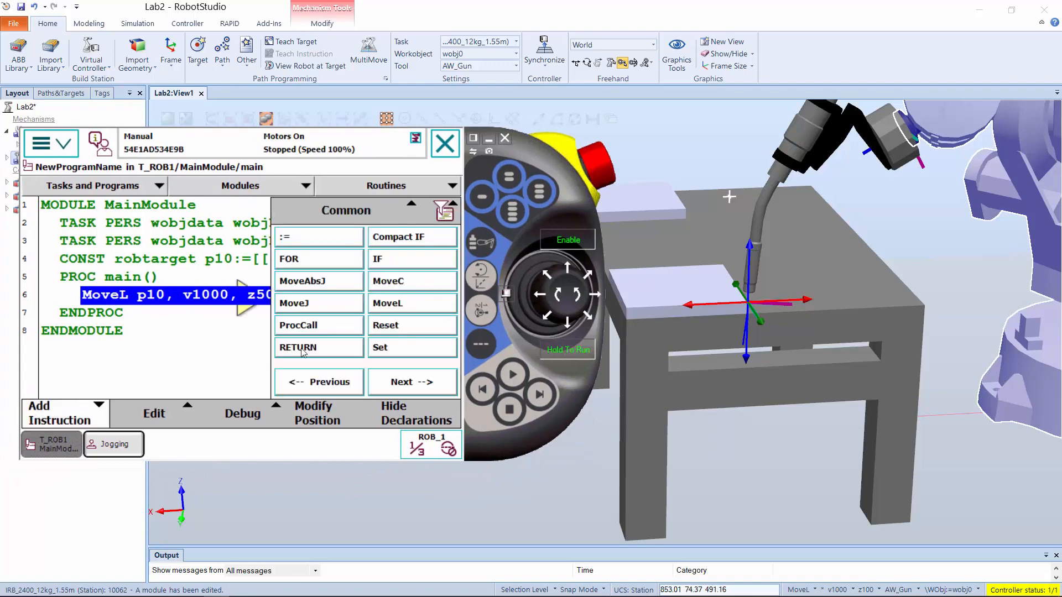
pyautogui.click(394, 305)
pyautogui.click(239, 376)
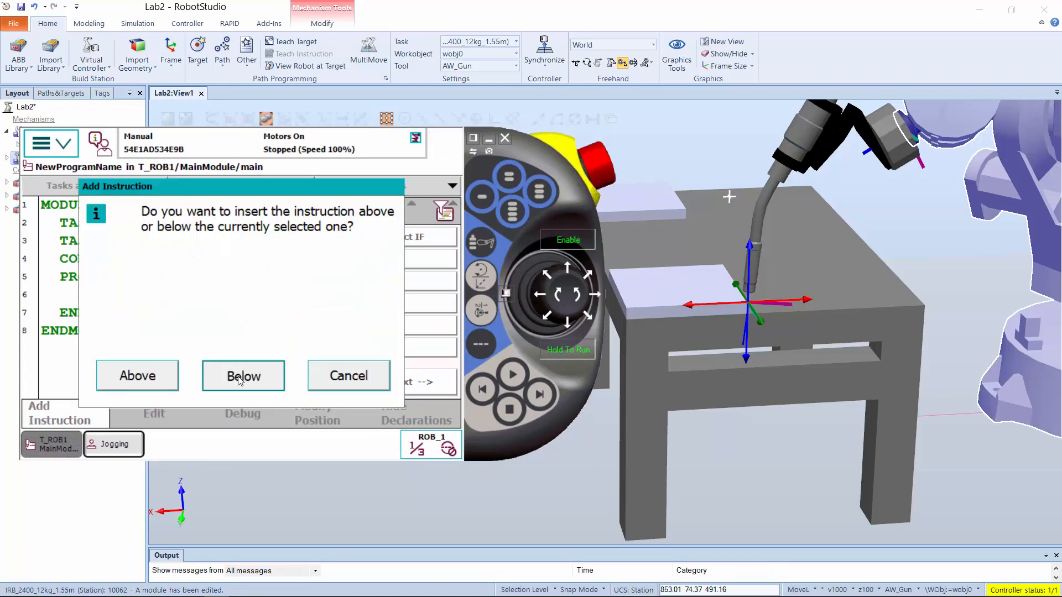
pyautogui.click(90, 421)
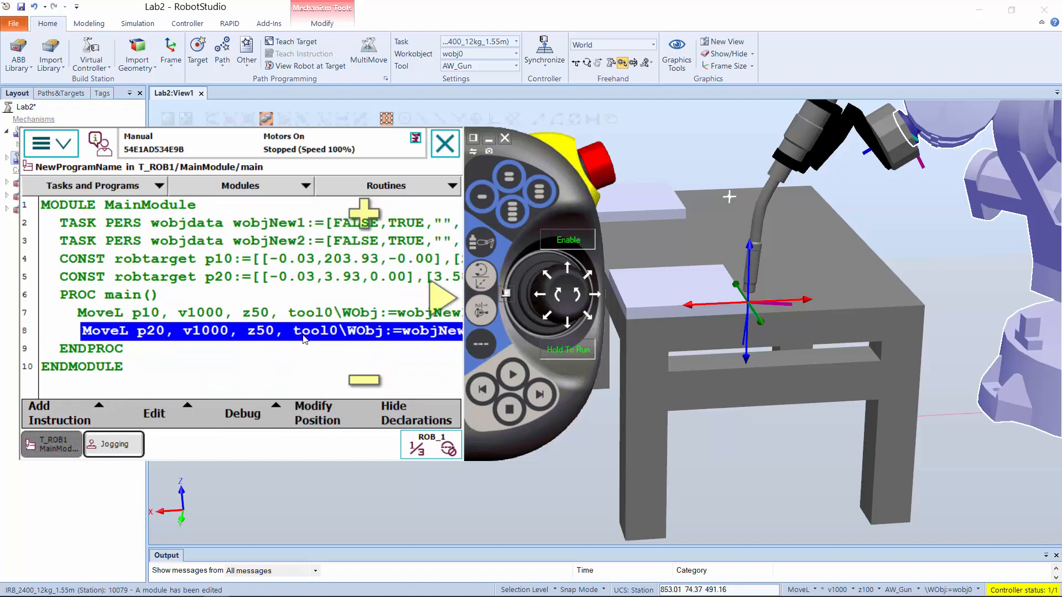
# - Jog the TCP along X to the plate's outer corner farthest from the robot and add a MoveL after the p20 line
pyautogui.moveTo(522, 157); pyautogui.dragTo(450, 175)
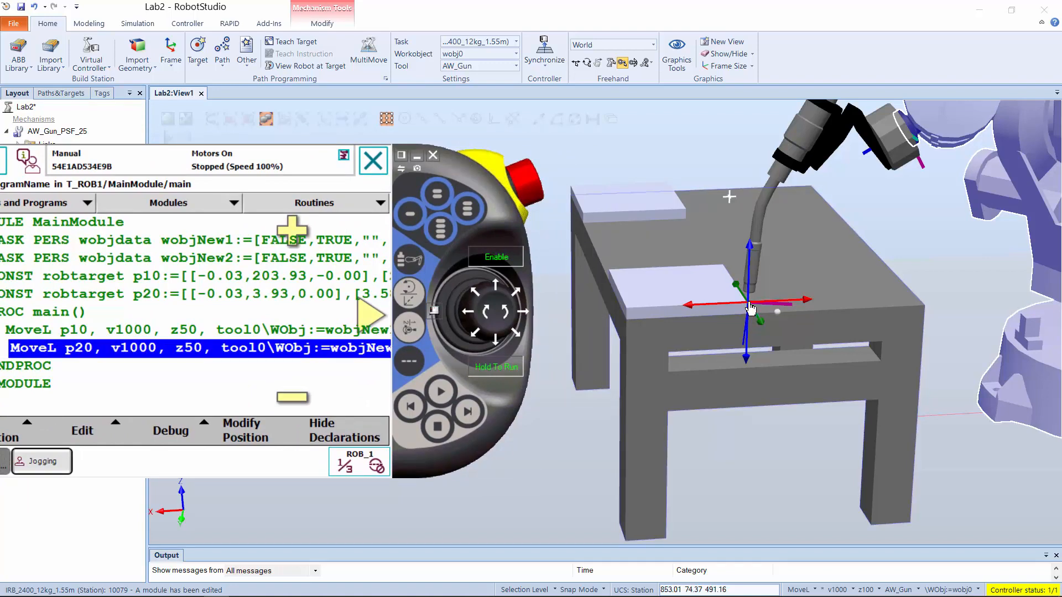
pyautogui.moveTo(754, 305); pyautogui.dragTo(636, 310)
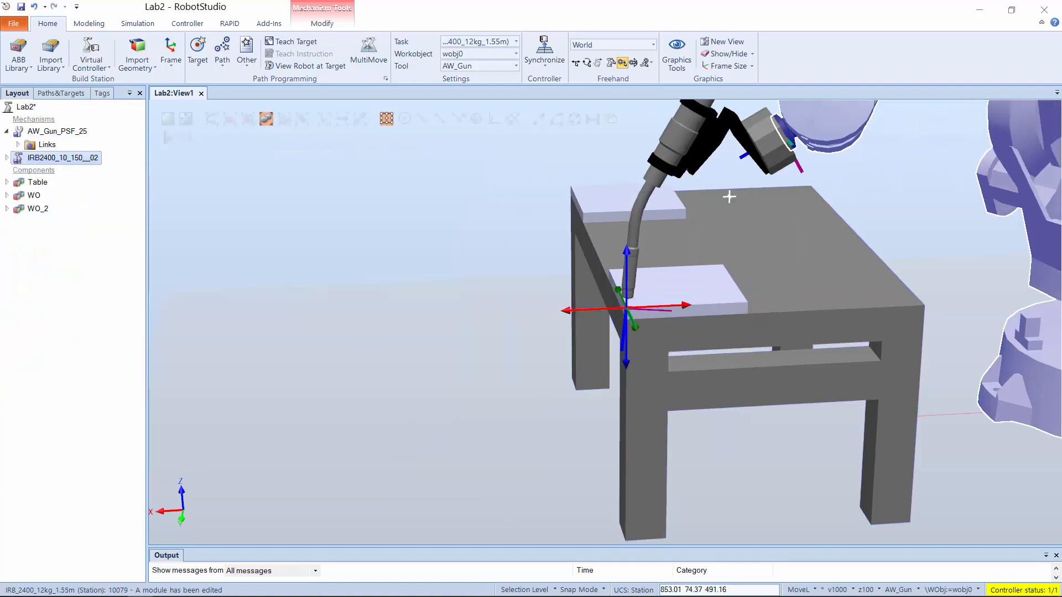
pyautogui.click(216, 586)
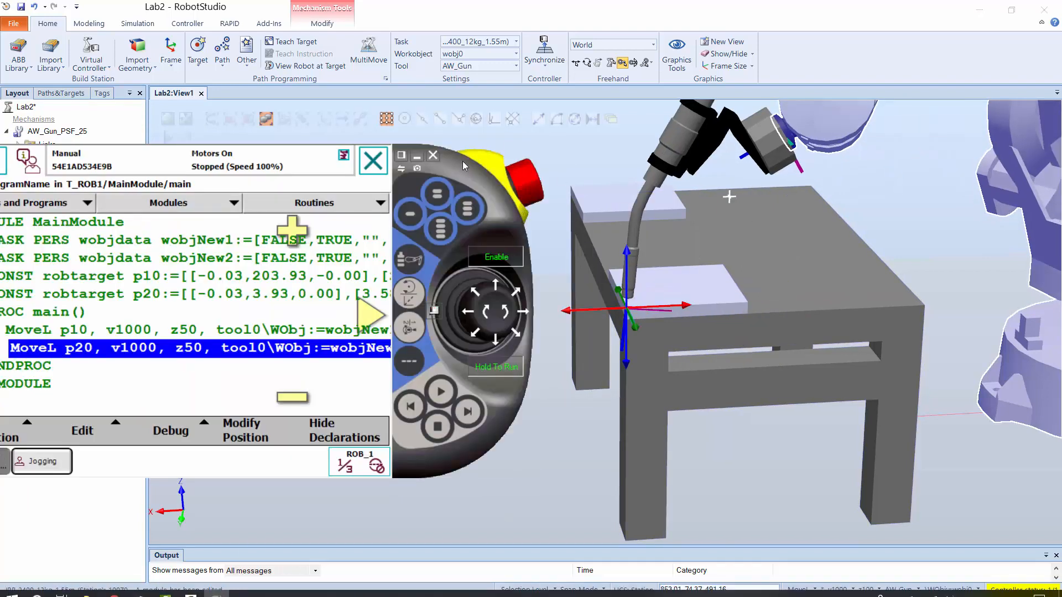
pyautogui.moveTo(567, 161); pyautogui.dragTo(573, 155)
pyautogui.click(94, 415)
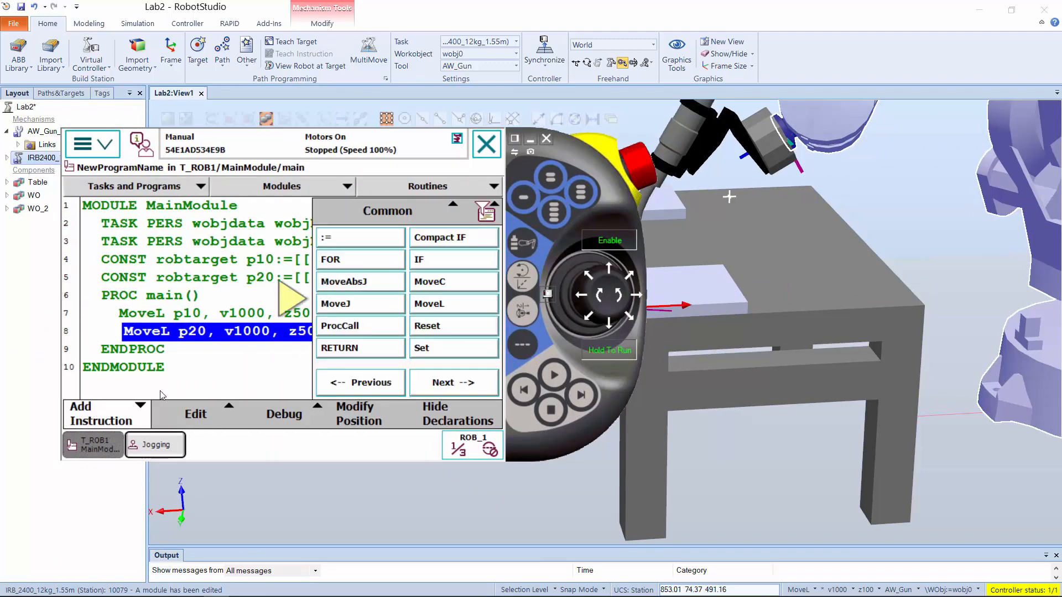
pyautogui.click(419, 303)
pyautogui.click(110, 419)
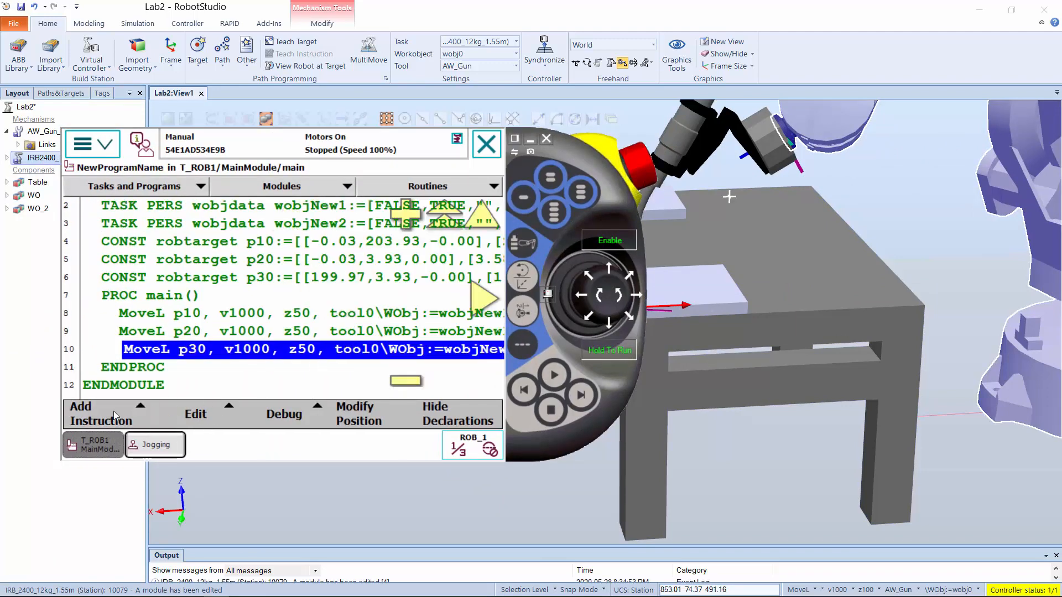
# - Jog the TCP to the plate's inner corner farthest from the robot and add a MoveL after the p30 line
pyautogui.moveTo(556, 160); pyautogui.dragTo(451, 217)
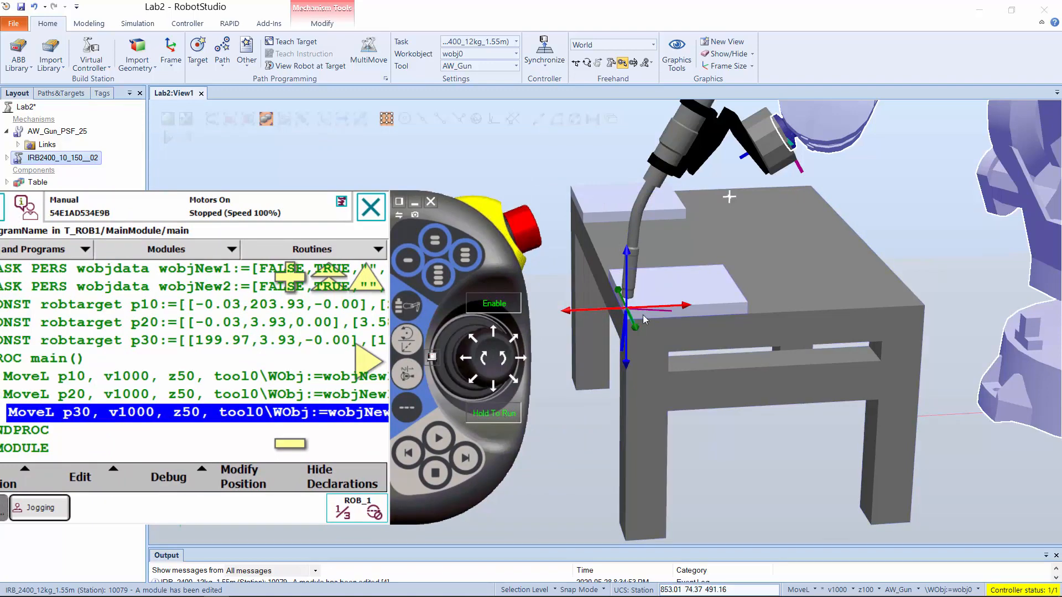
pyautogui.click(632, 314)
pyautogui.moveTo(632, 314); pyautogui.dragTo(614, 275)
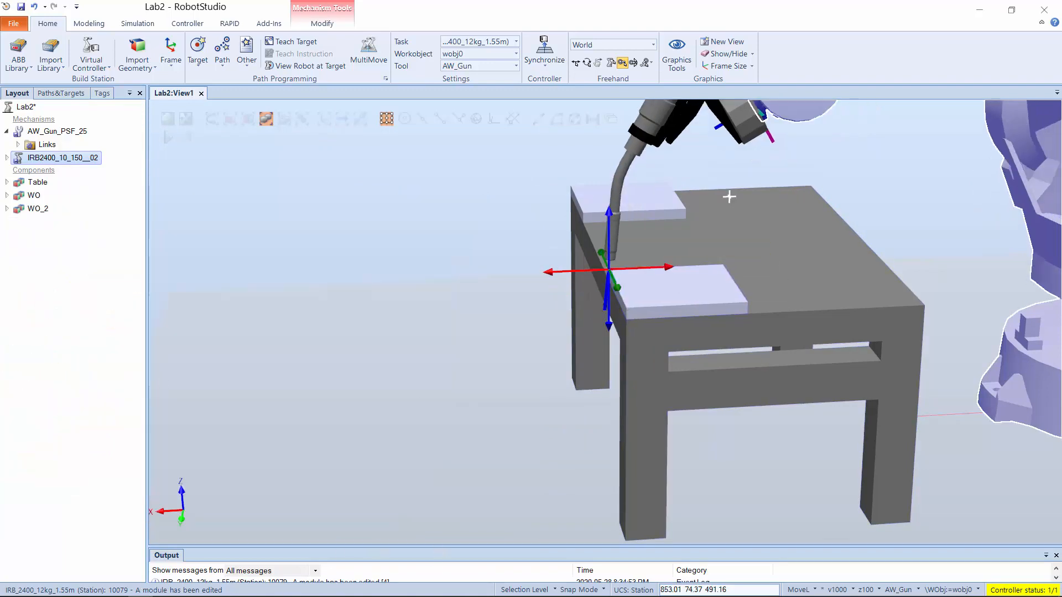
pyautogui.click(220, 590)
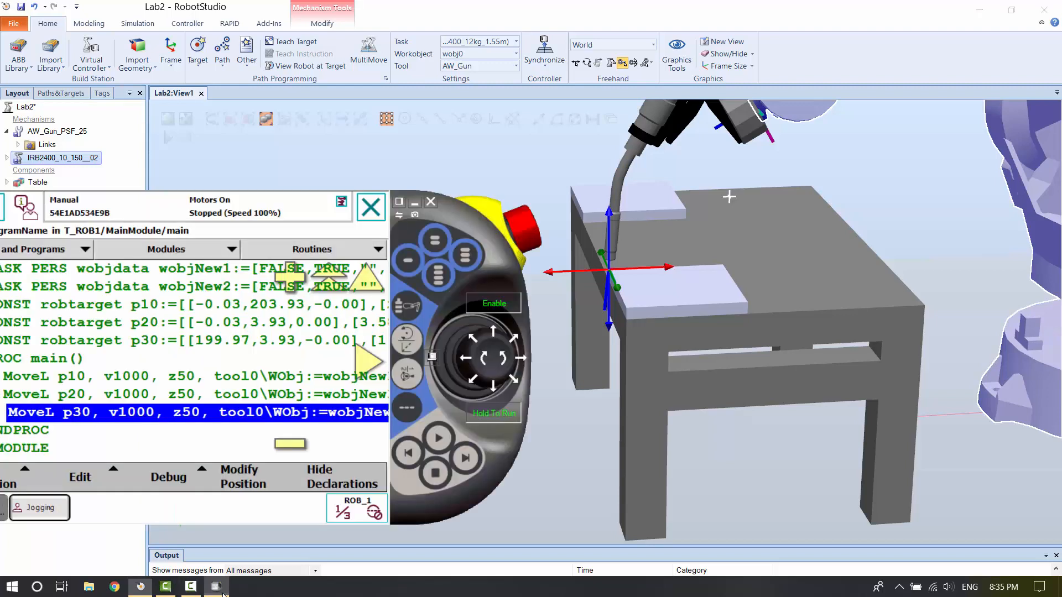
pyautogui.moveTo(469, 211); pyautogui.dragTo(561, 102)
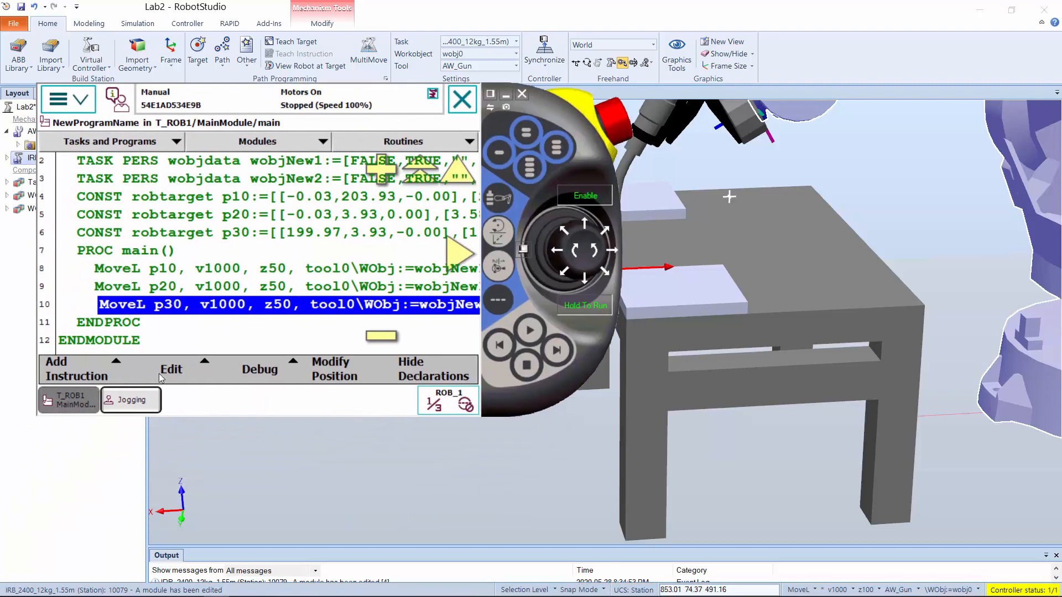
pyautogui.click(77, 368)
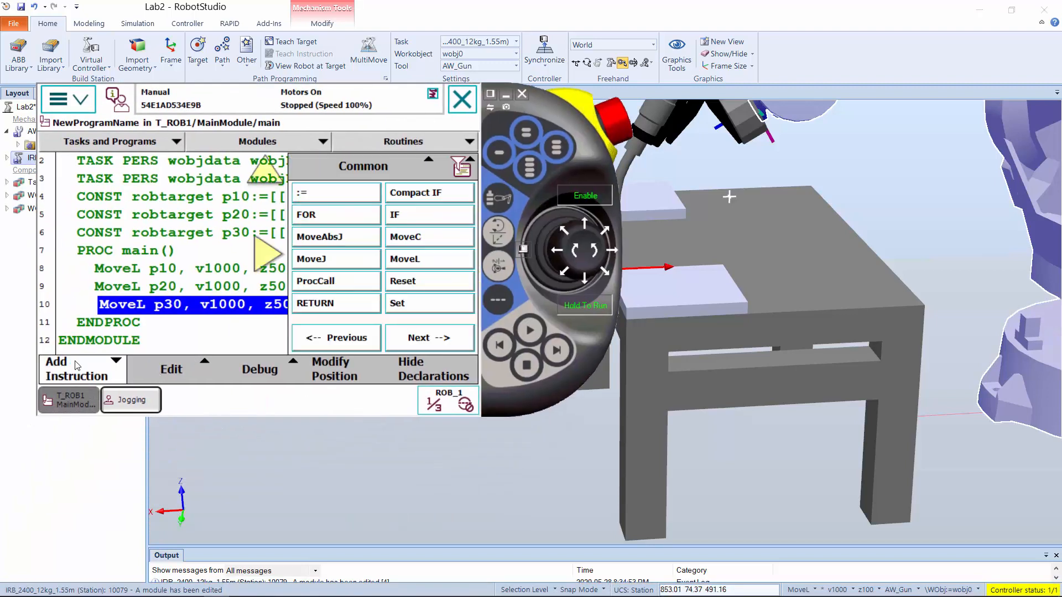
pyautogui.click(412, 261)
# - Jog the TCP along X to the plate's inner robot-side corner and add a MoveL instruction after the p40 line
pyautogui.moveTo(535, 115); pyautogui.dragTo(420, 165)
pyautogui.moveTo(617, 271); pyautogui.dragTo(704, 275)
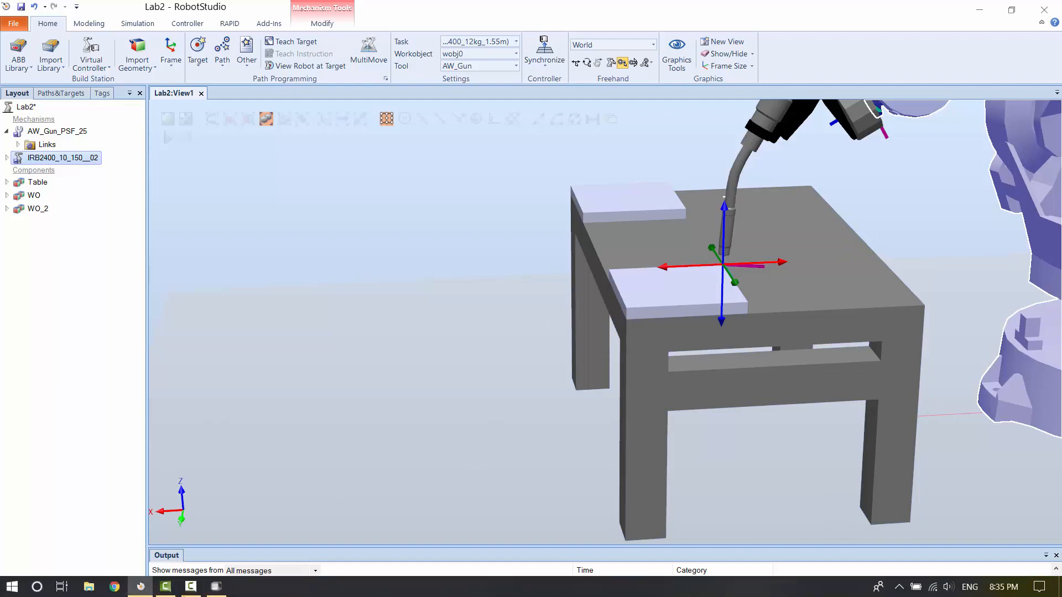
pyautogui.click(215, 586)
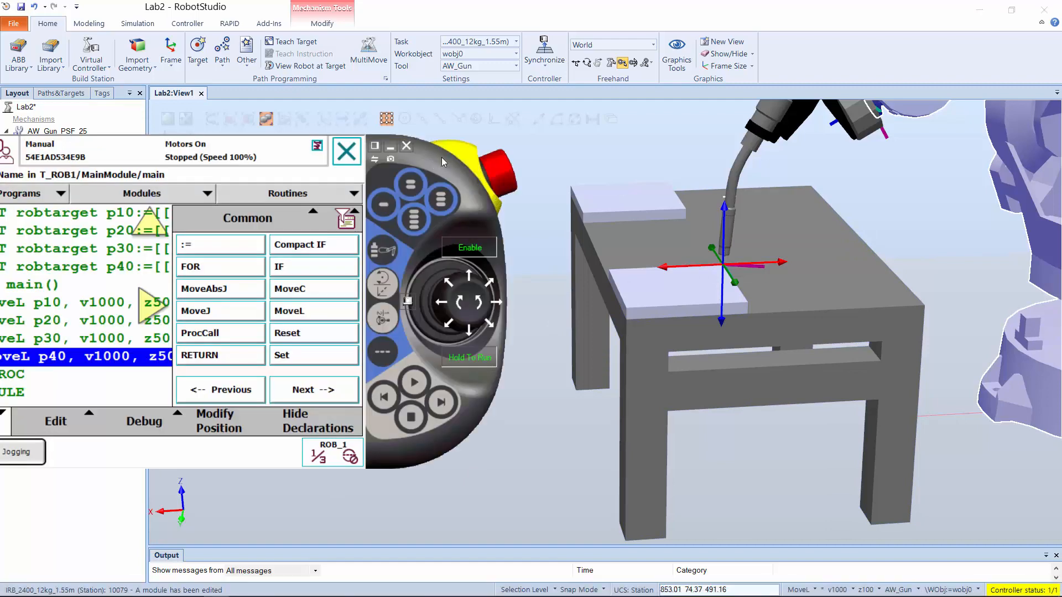
pyautogui.moveTo(441, 157); pyautogui.dragTo(605, 147)
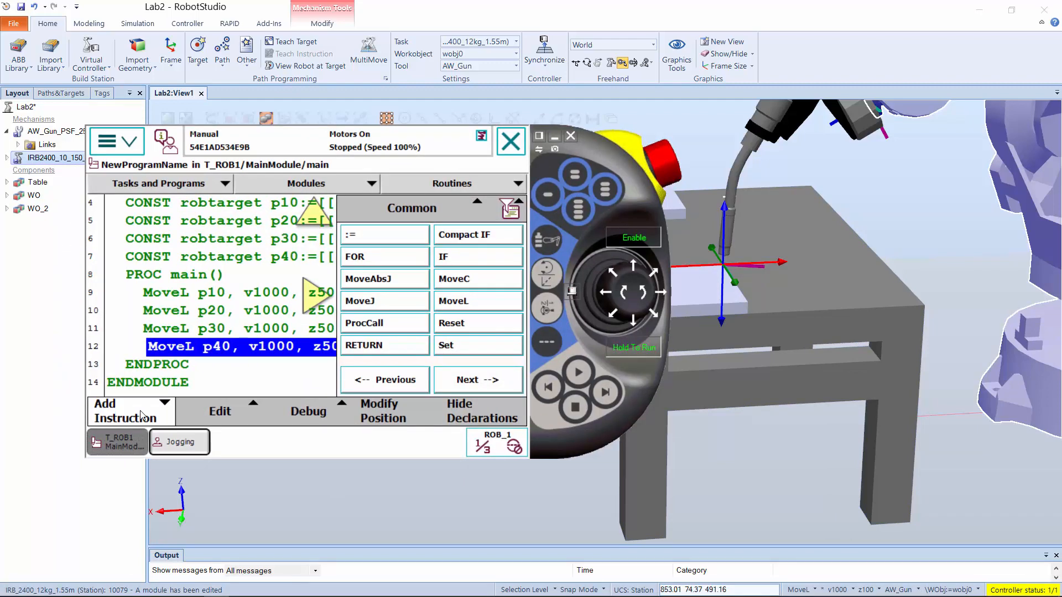
pyautogui.click(475, 300)
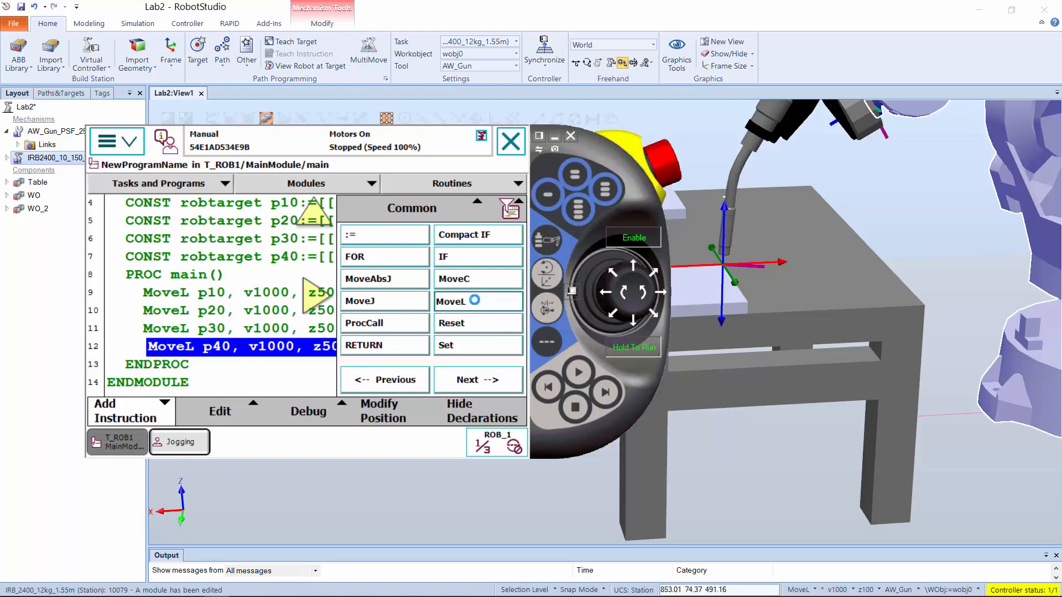
pyautogui.click(154, 419)
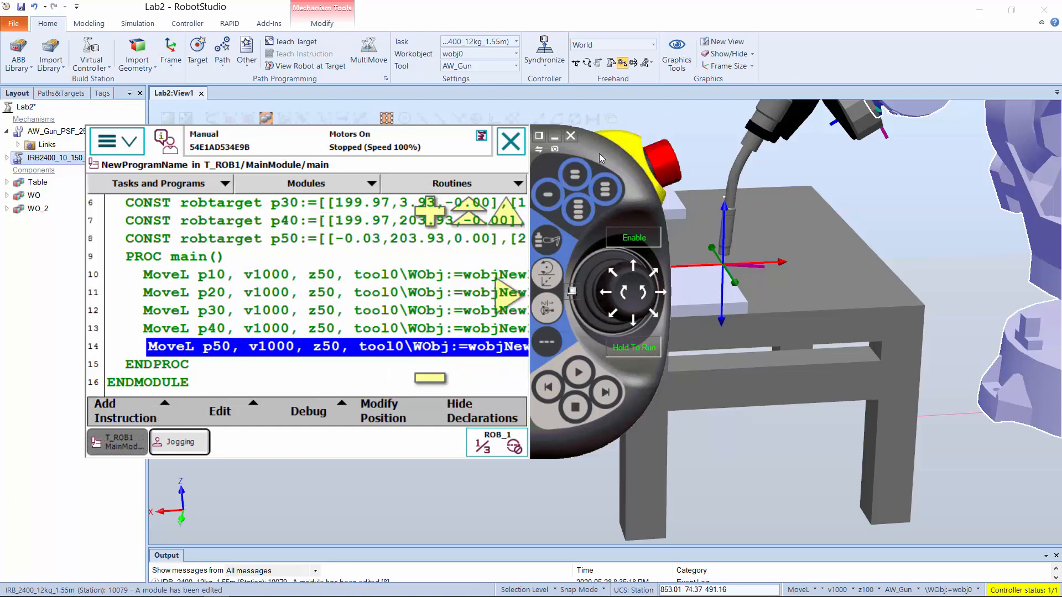
# - Copy the MoveL p10 instruction and paste it below the MoveL p50 line to close the path
pyautogui.moveTo(599, 153); pyautogui.dragTo(561, 150)
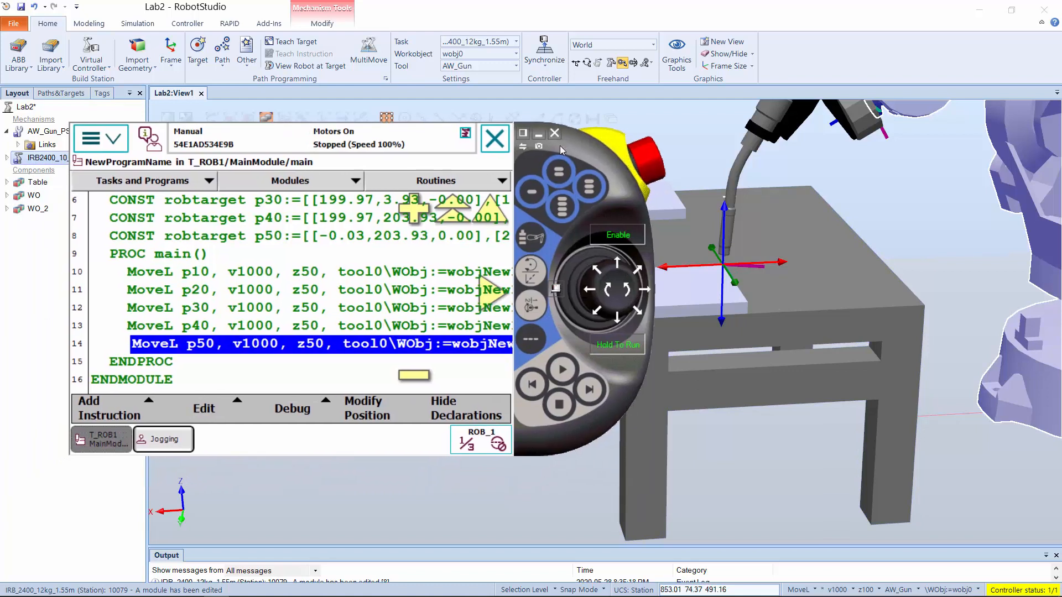
pyautogui.click(157, 271)
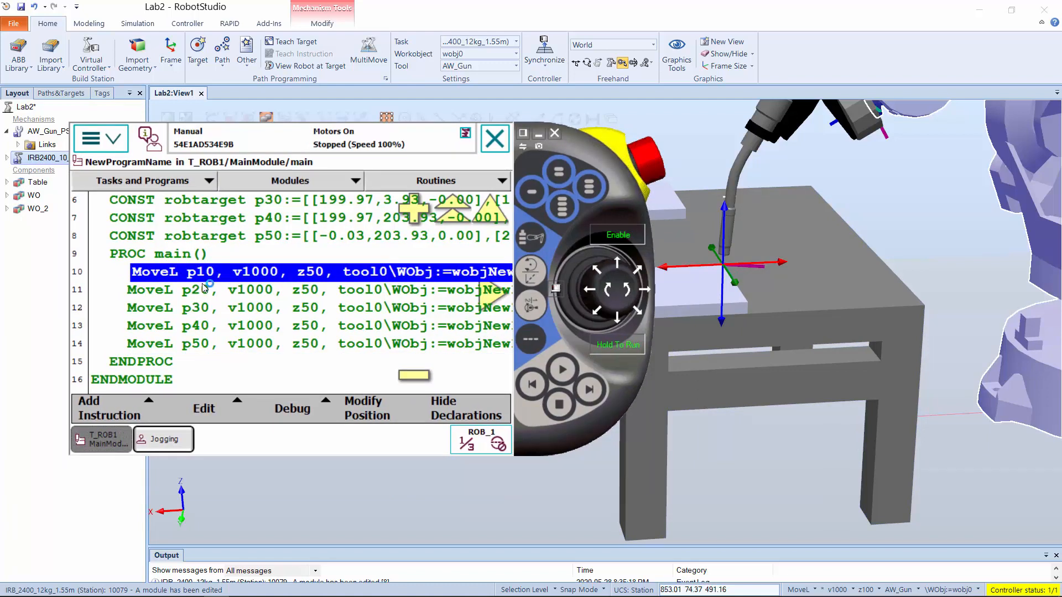
pyautogui.click(205, 412)
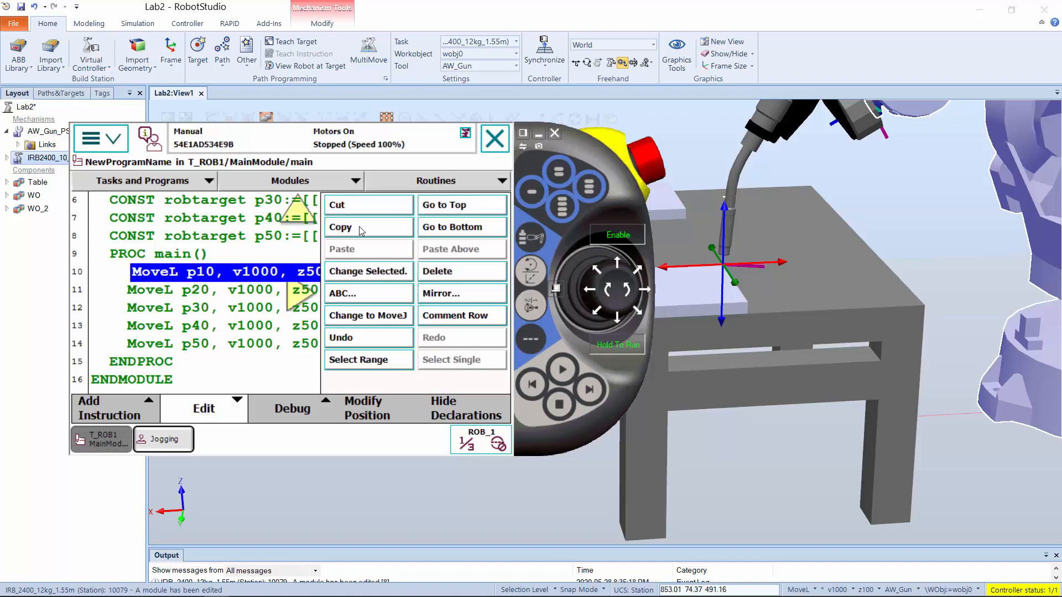
pyautogui.click(360, 227)
pyautogui.click(222, 412)
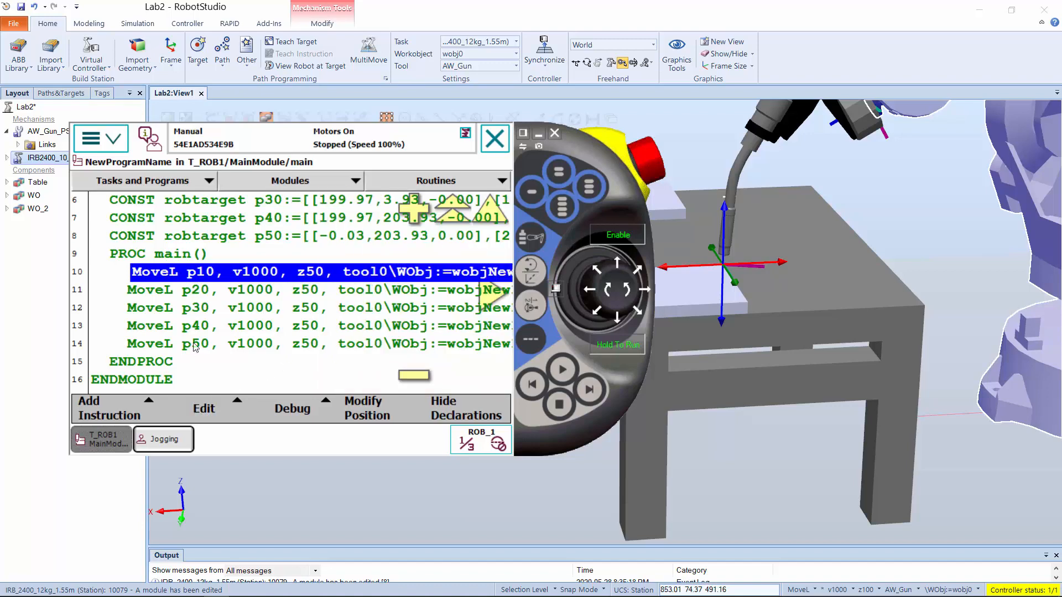
pyautogui.click(155, 345)
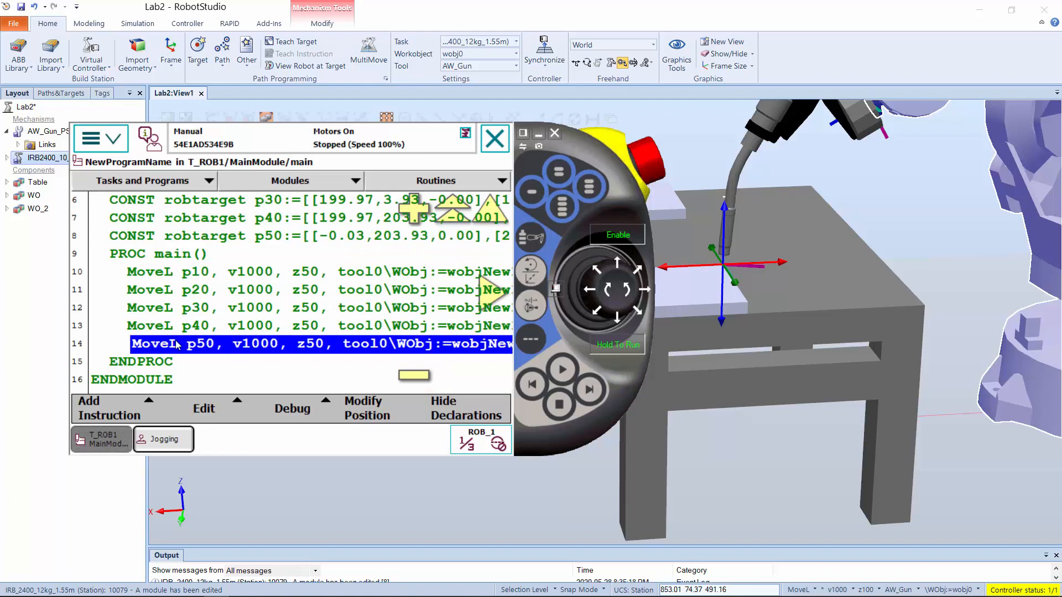
pyautogui.click(205, 409)
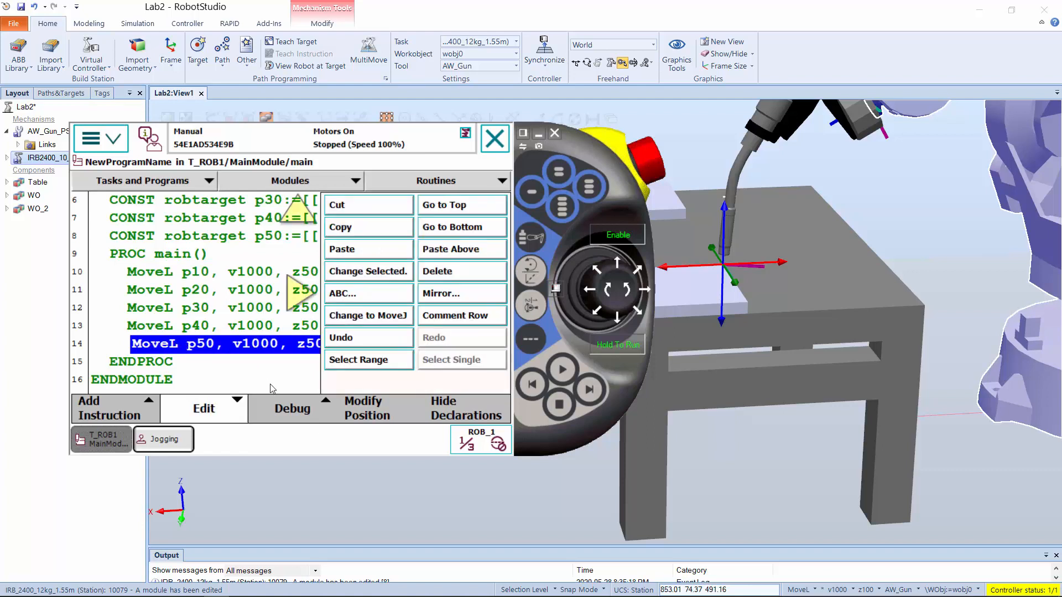
pyautogui.click(355, 251)
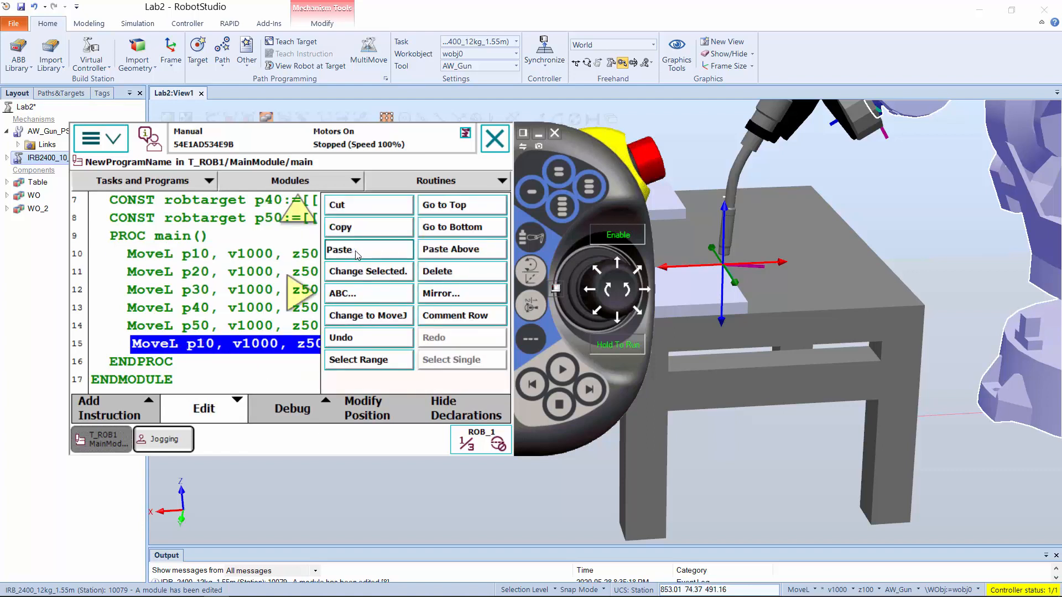
pyautogui.click(228, 413)
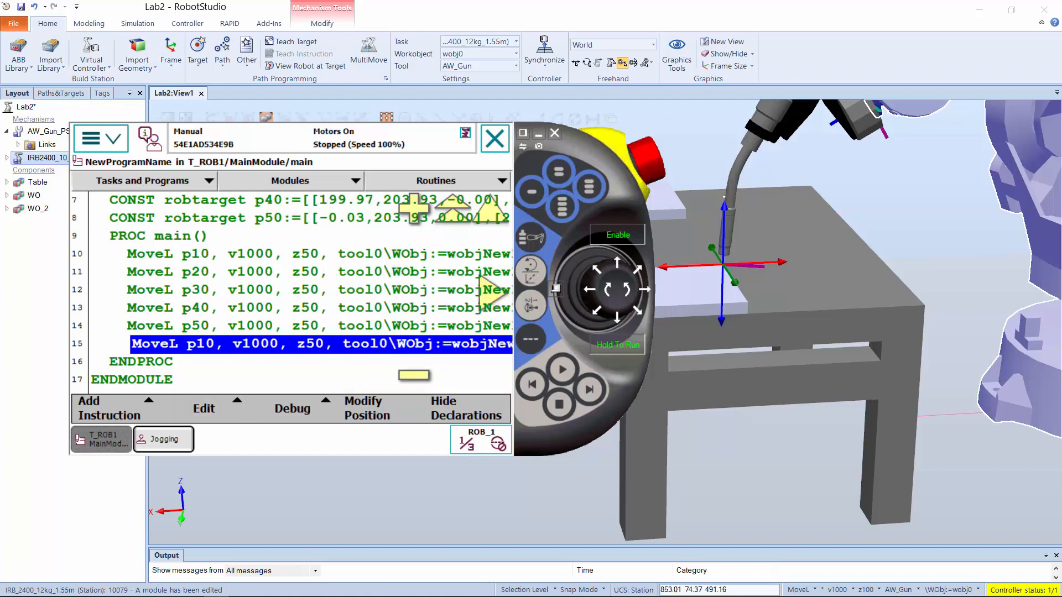
# - Set the zone of the first MoveL p10 instruction in main to z0
pyautogui.moveTo(37, 589)
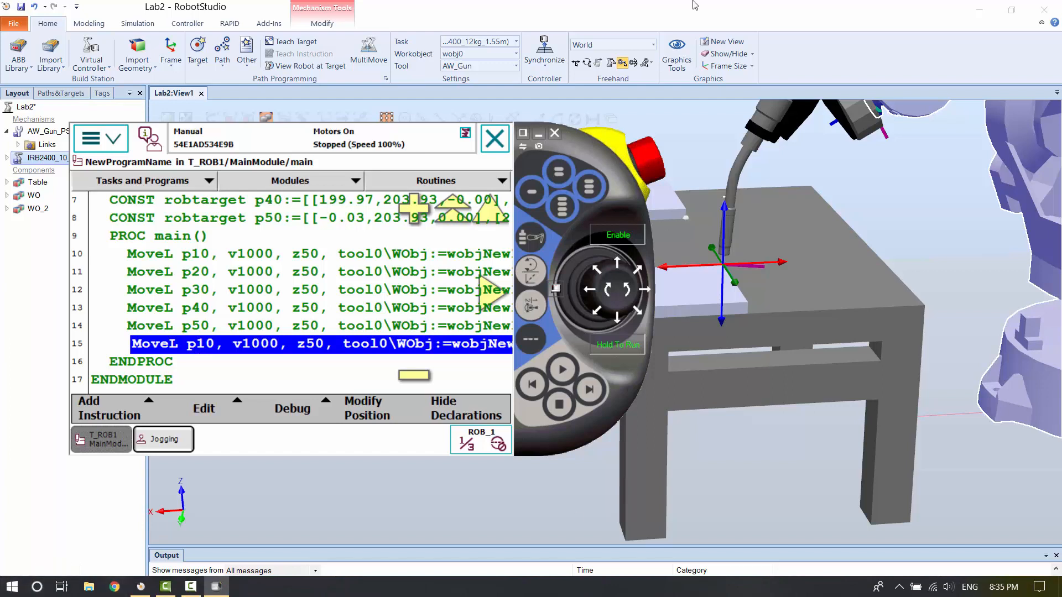
pyautogui.moveTo(584, 147)
pyautogui.mouseDown()
pyautogui.moveTo(487, 147)
pyautogui.moveTo(578, 145)
pyautogui.mouseUp()
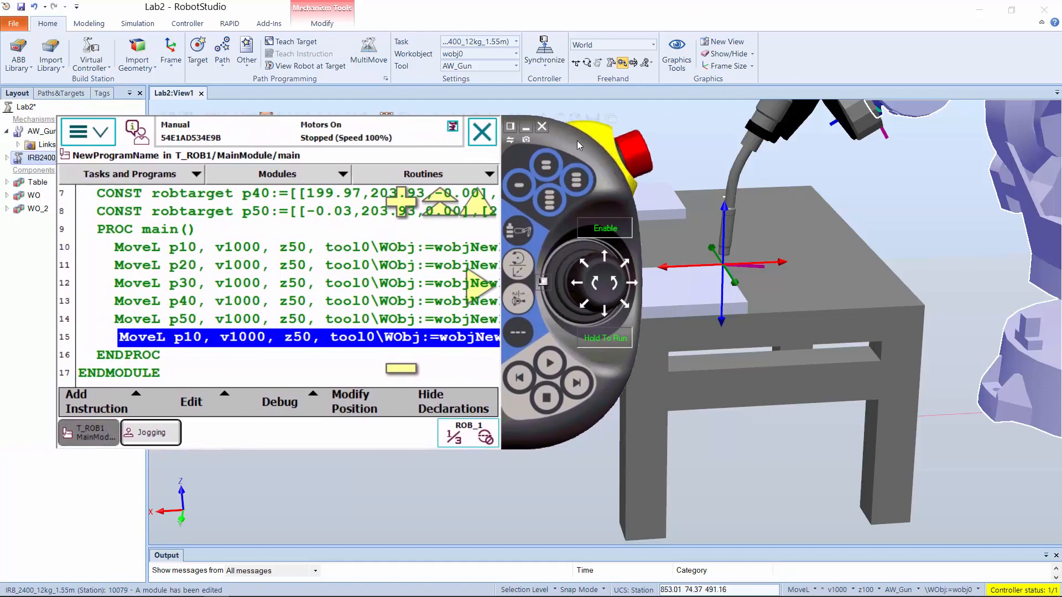
pyautogui.click(287, 250)
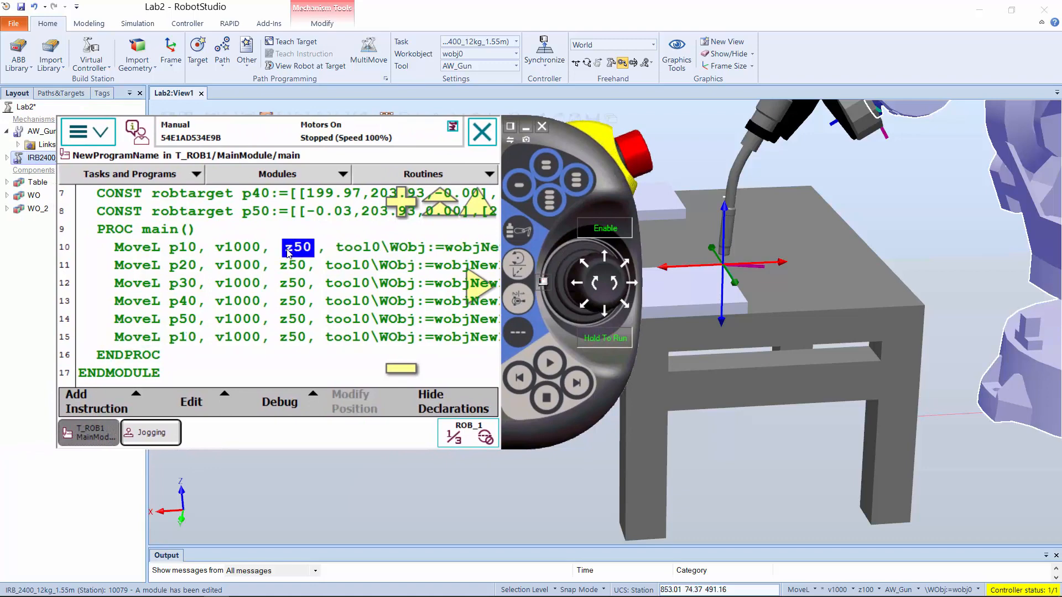
pyautogui.click(289, 250)
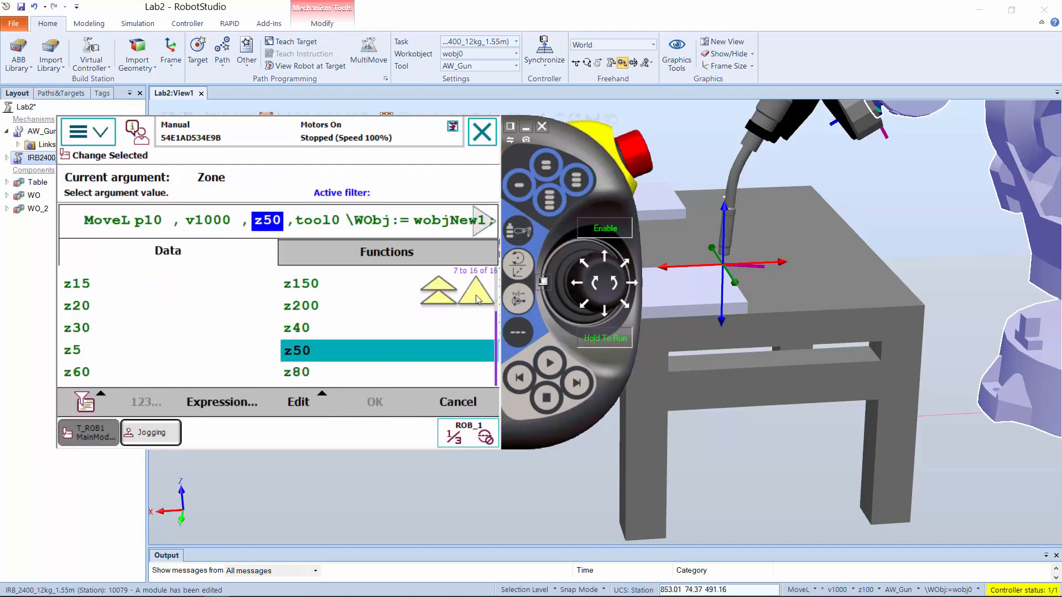
pyautogui.click(437, 291)
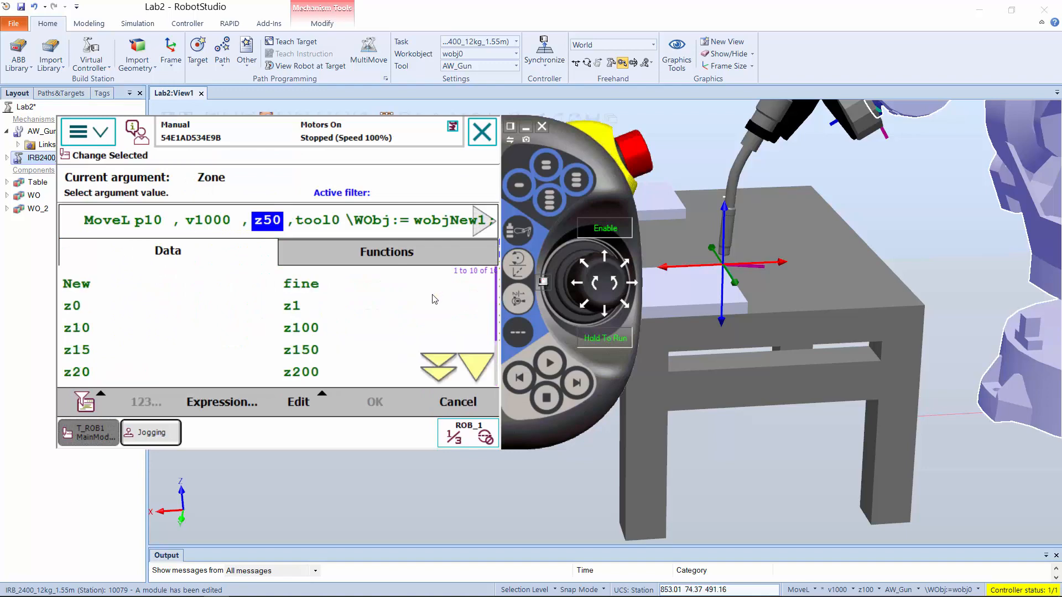
pyautogui.click(67, 308)
pyautogui.click(383, 401)
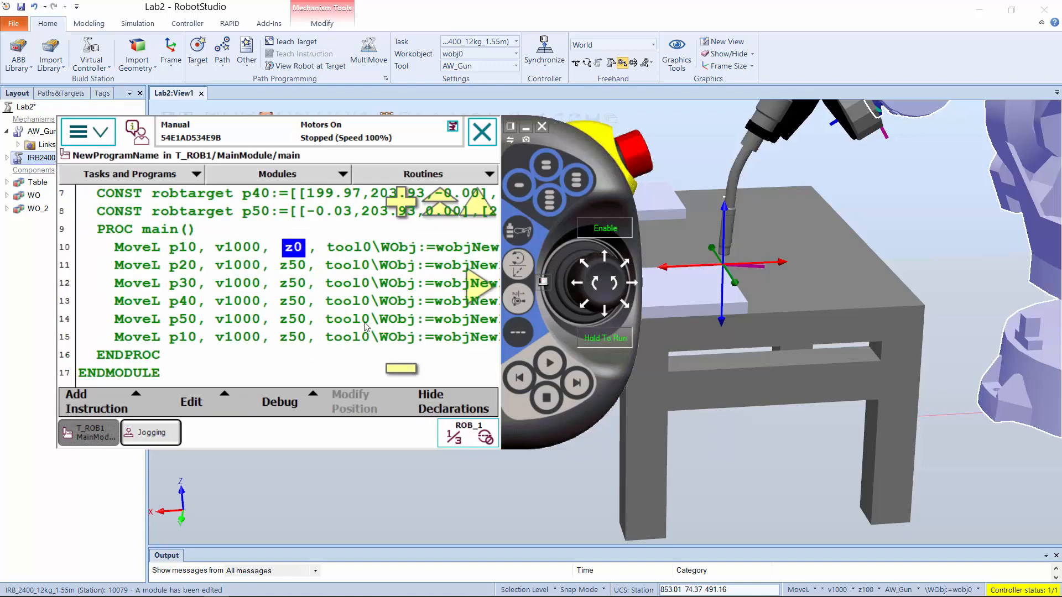
# - Set the zone argument of the MoveL p20 instruction to z0
pyautogui.click(291, 266)
pyautogui.click(291, 266)
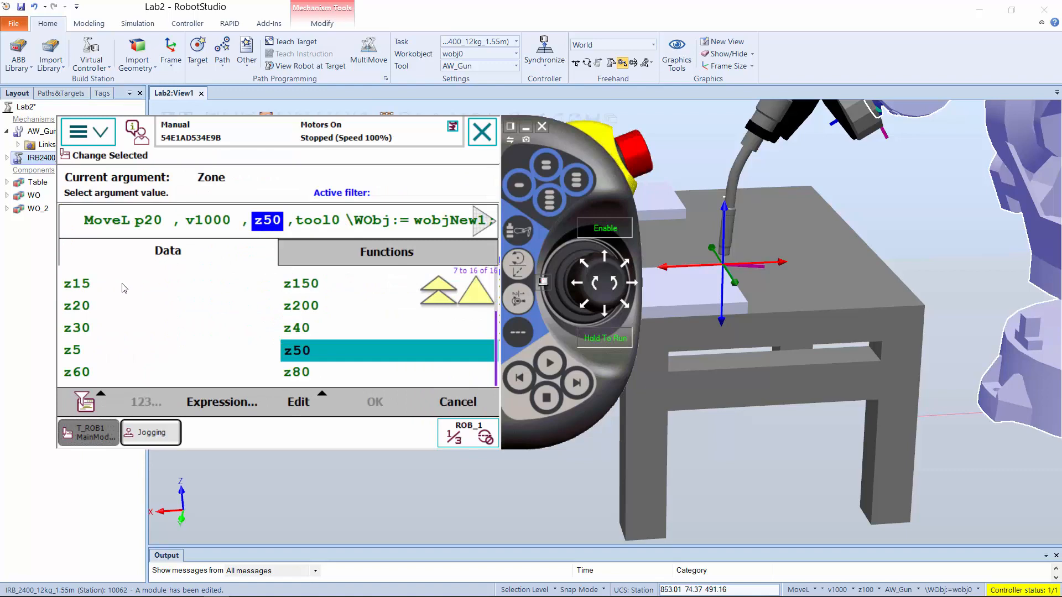
pyautogui.click(438, 294)
pyautogui.click(85, 308)
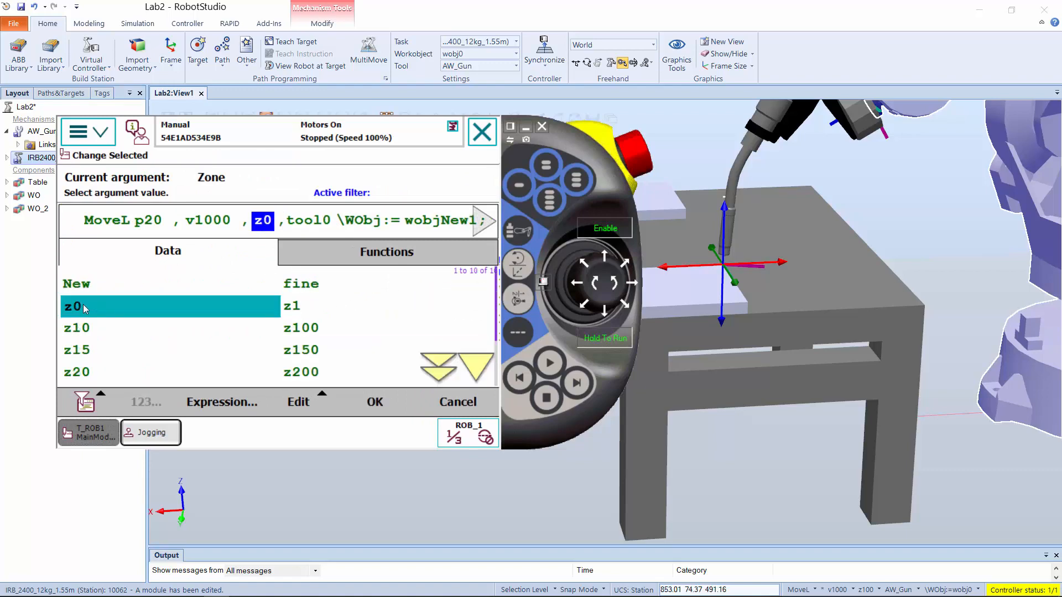
pyautogui.click(374, 410)
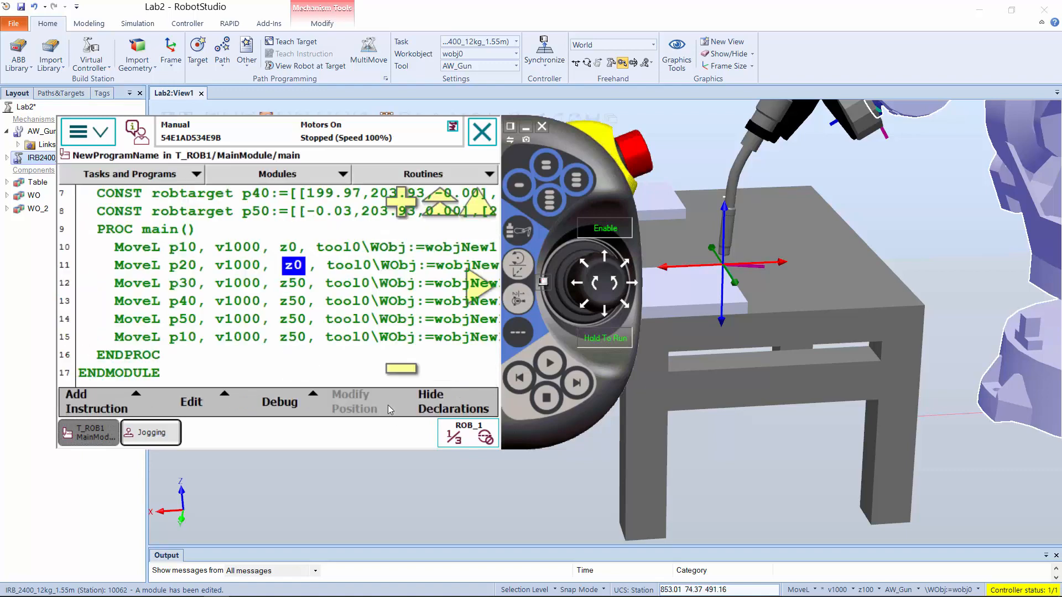
# - Set the zone argument of the MoveL p30 instruction to z0
pyautogui.click(299, 283)
pyautogui.click(299, 283)
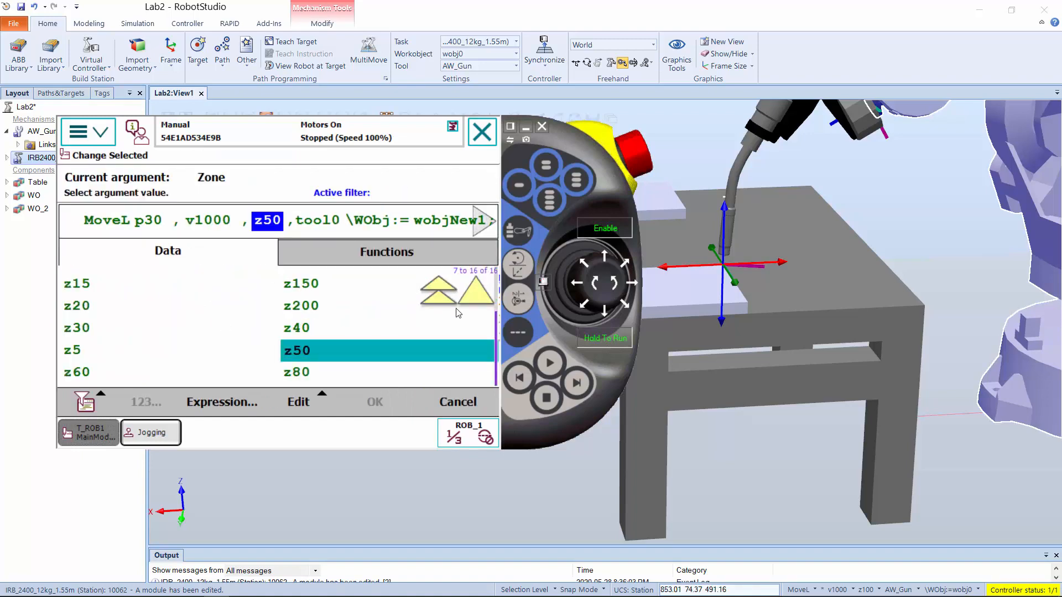
pyautogui.click(441, 297)
pyautogui.click(78, 312)
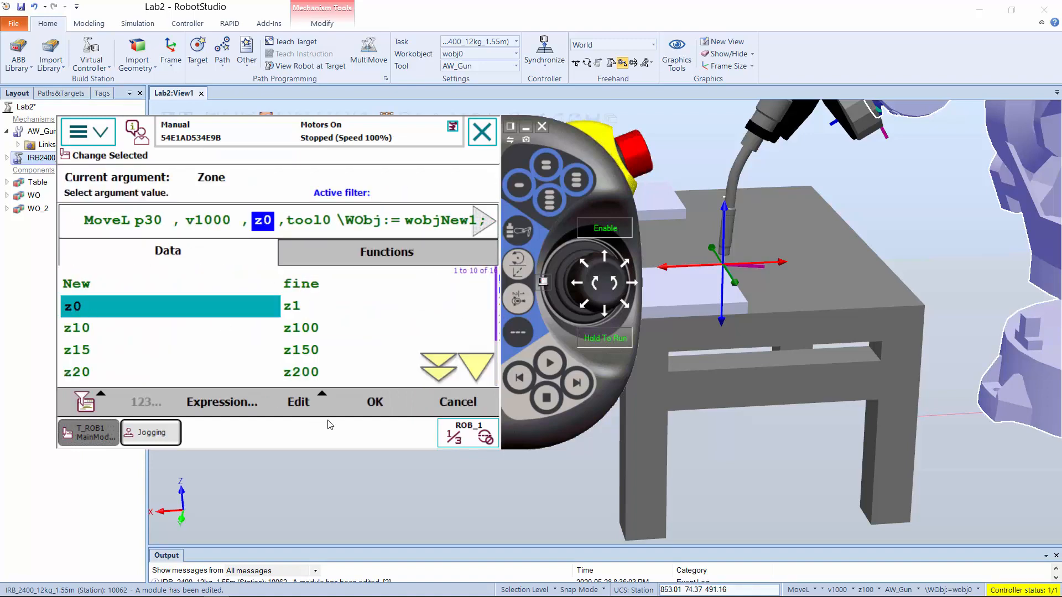
pyautogui.click(374, 402)
# - Set the zone argument of the MoveL p40 instruction to z0
pyautogui.click(297, 302)
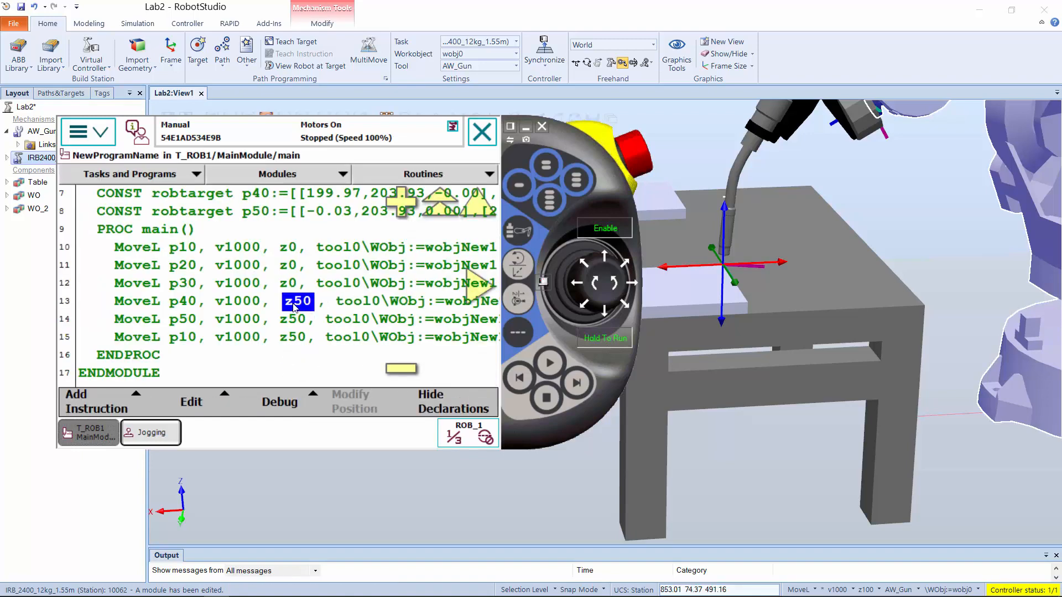
pyautogui.click(294, 308)
pyautogui.click(440, 297)
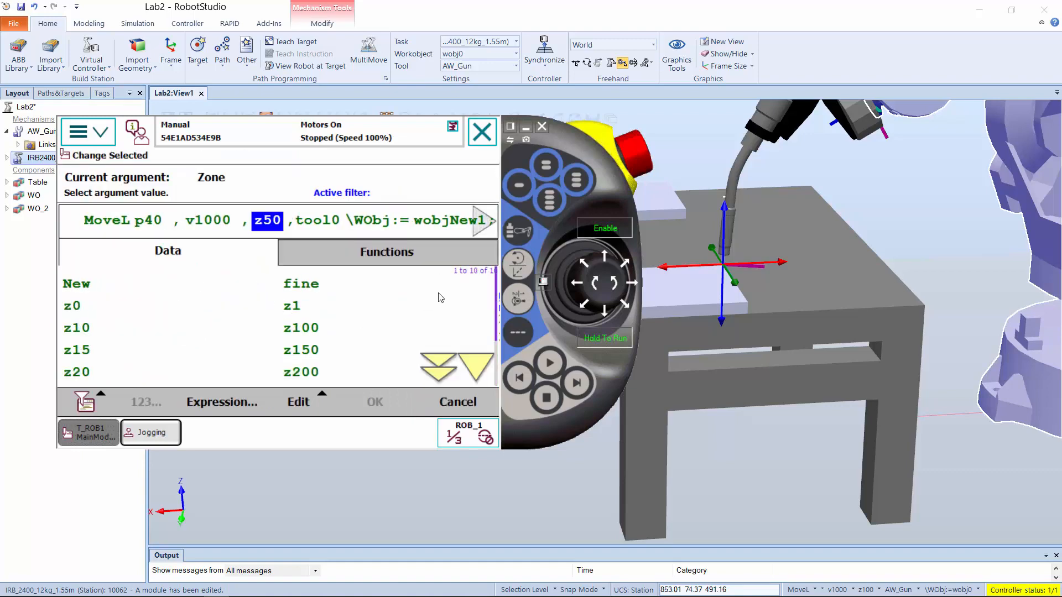
pyautogui.click(79, 304)
pyautogui.click(371, 401)
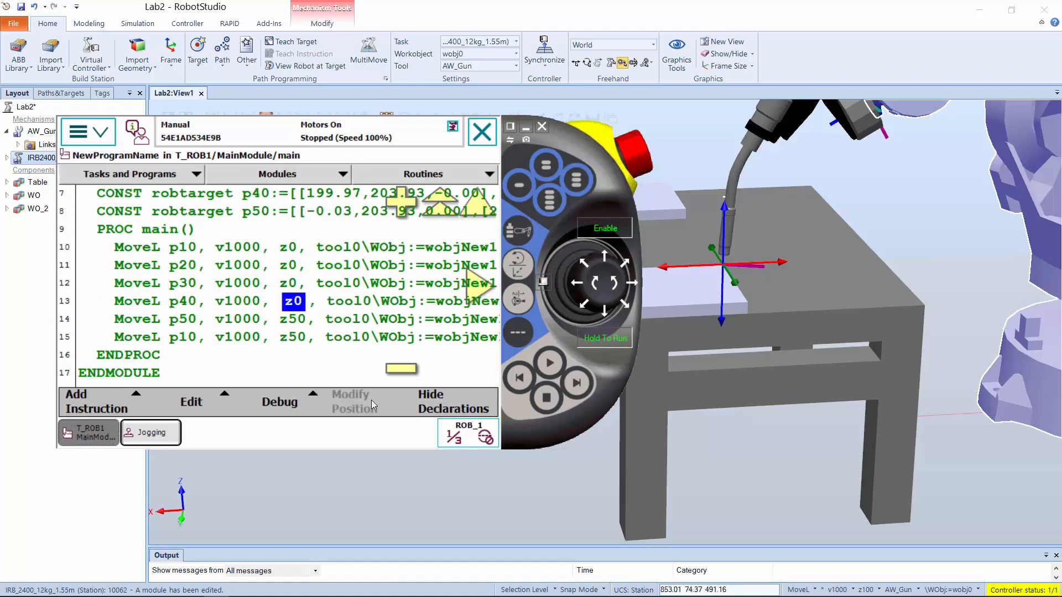
# - Set the zone argument of the MoveL p50 instruction to z0
pyautogui.click(298, 321)
pyautogui.click(300, 321)
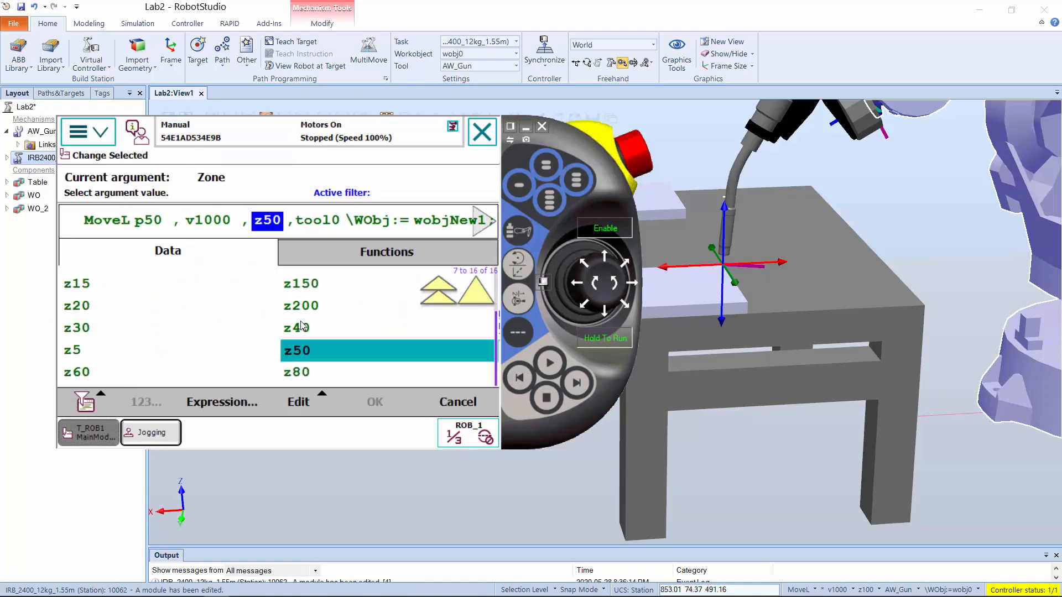
pyautogui.click(447, 296)
pyautogui.click(72, 308)
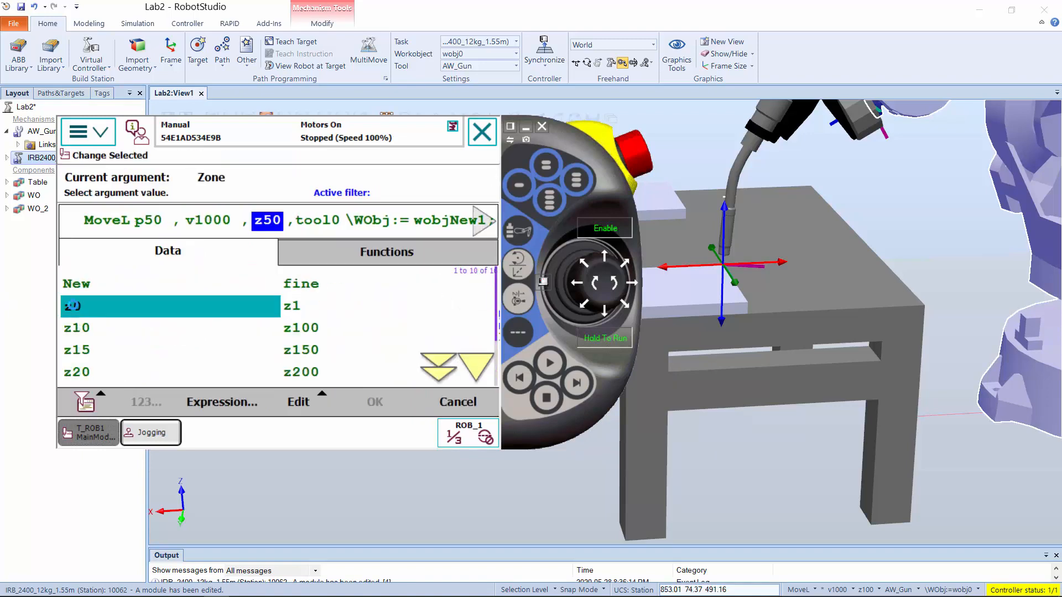
pyautogui.click(375, 402)
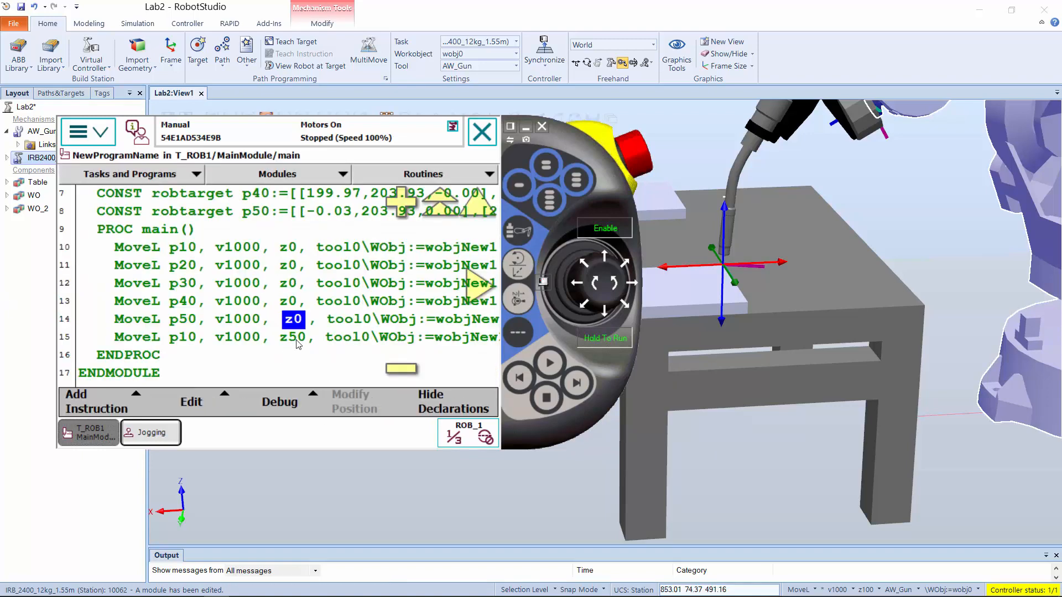
# - Set the zone of the closing MoveL p10 instruction at the end of main to z0
pyautogui.click(299, 337)
pyautogui.click(299, 337)
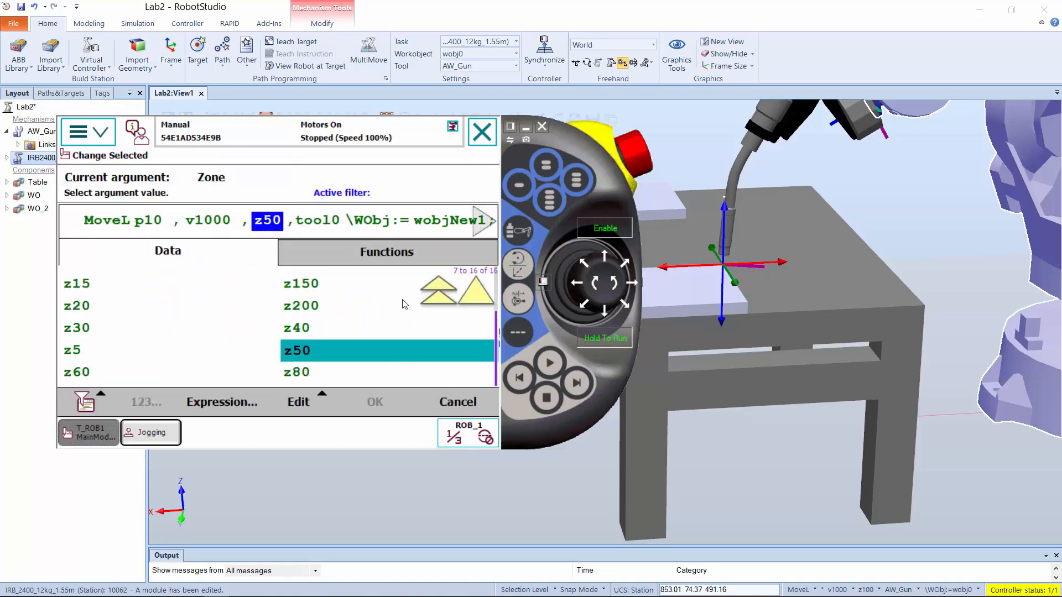
pyautogui.click(447, 298)
pyautogui.click(78, 312)
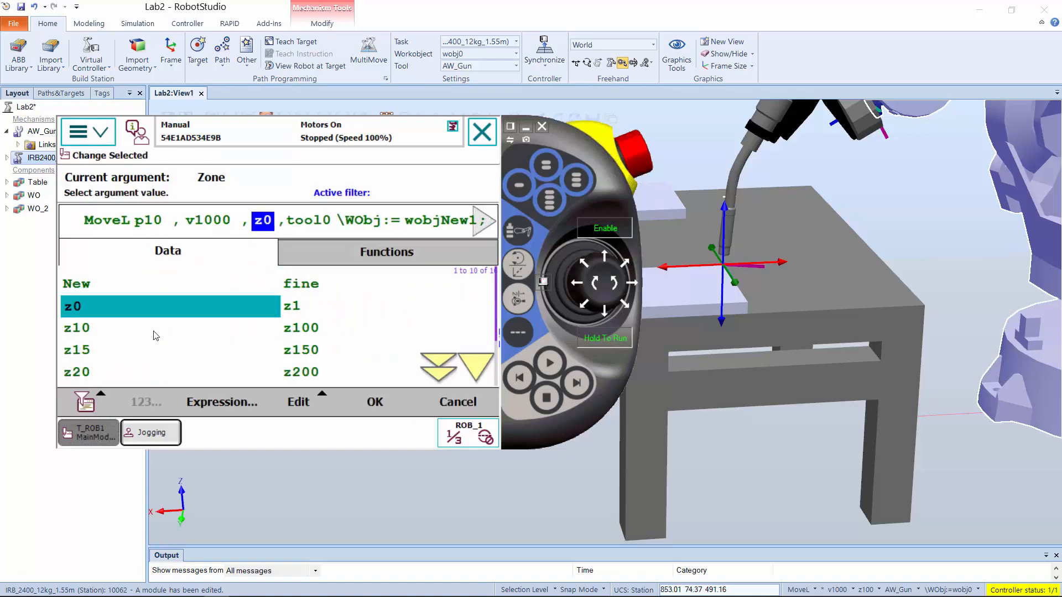
pyautogui.click(375, 403)
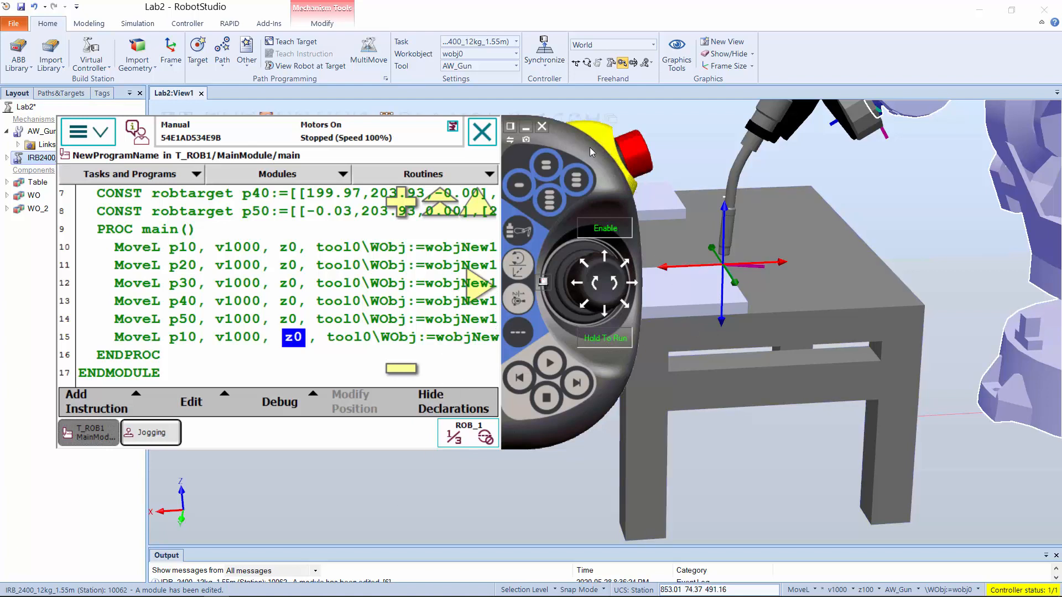
# - Set the program pointer to main so execution starts from its first MoveL instruction
pyautogui.moveTo(589, 147); pyautogui.dragTo(614, 174)
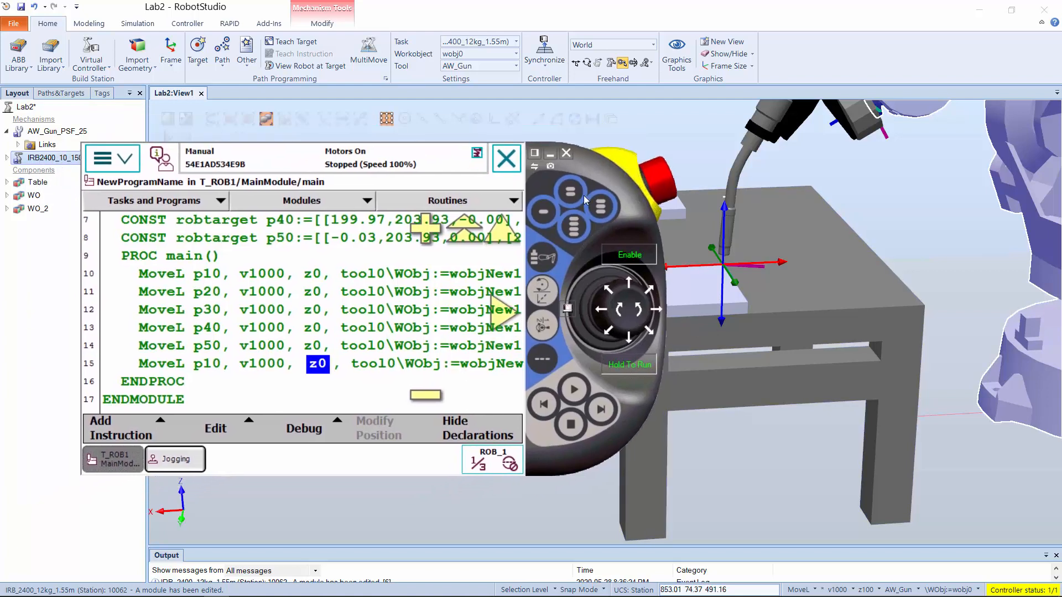
pyautogui.click(304, 431)
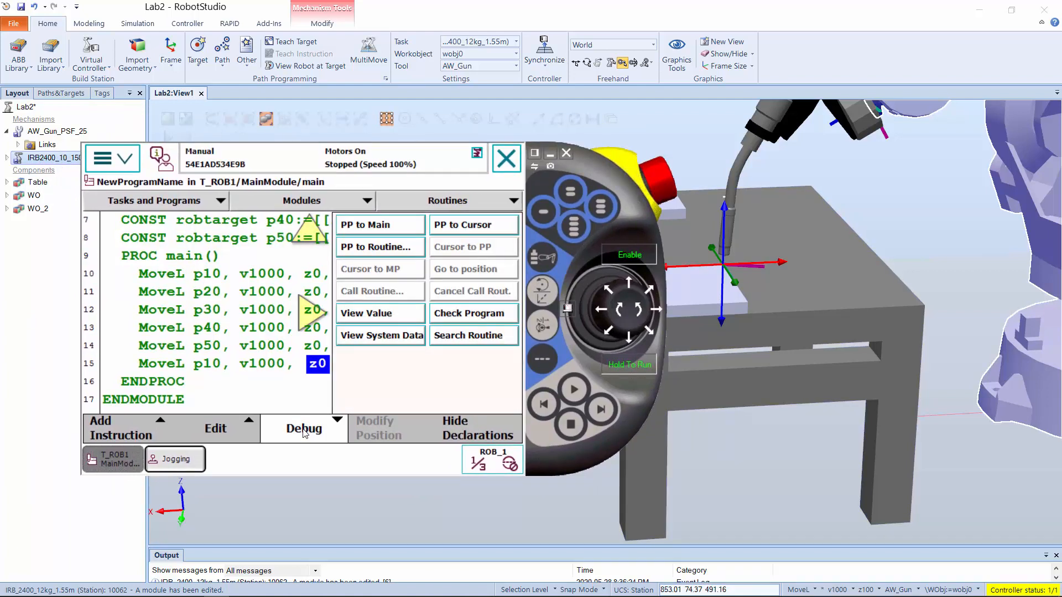
pyautogui.click(390, 227)
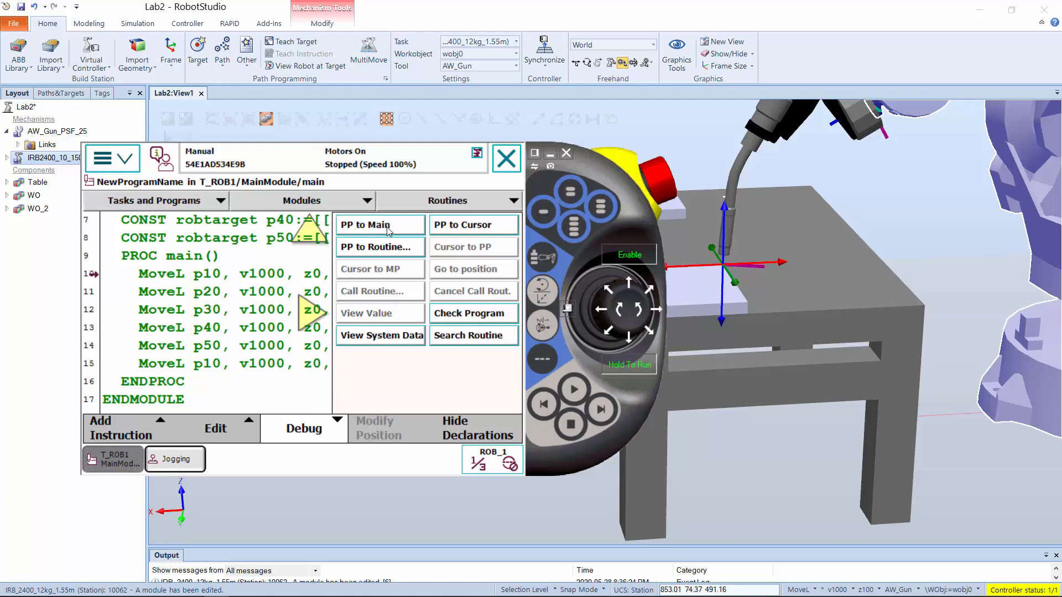
pyautogui.click(321, 430)
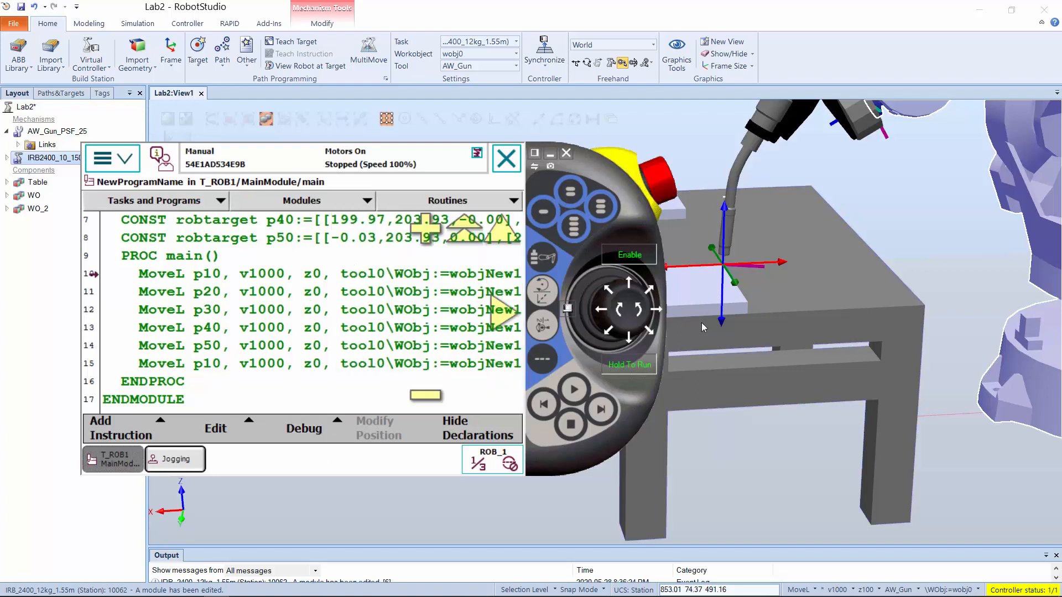
# - Uncover the table and plates, test-run main with the motors enabled, and stop the program after watching the robot move
pyautogui.click(641, 260)
pyautogui.moveTo(624, 188); pyautogui.dragTo(554, 224)
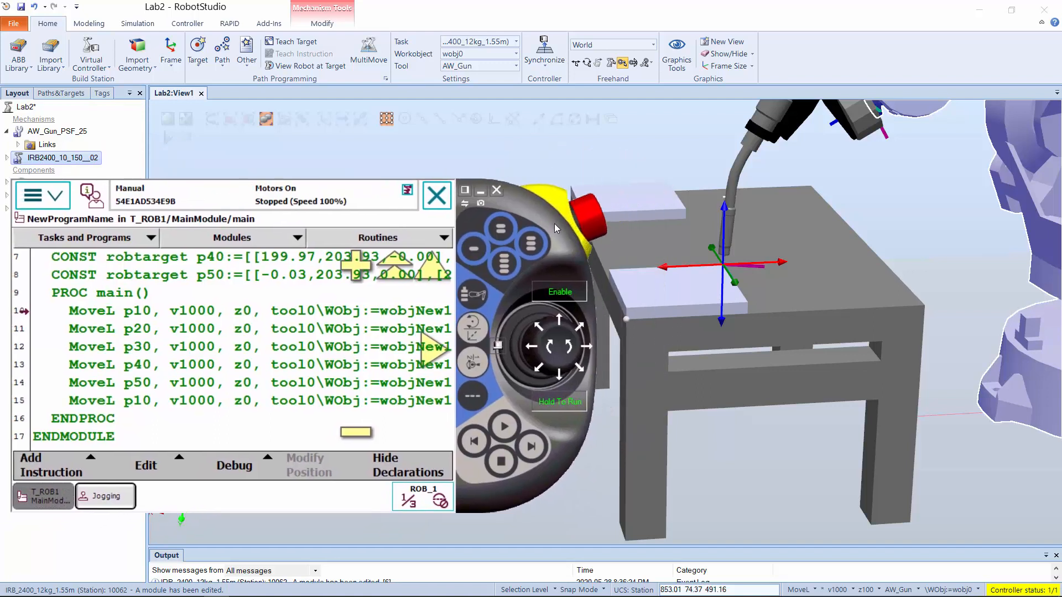
pyautogui.click(504, 428)
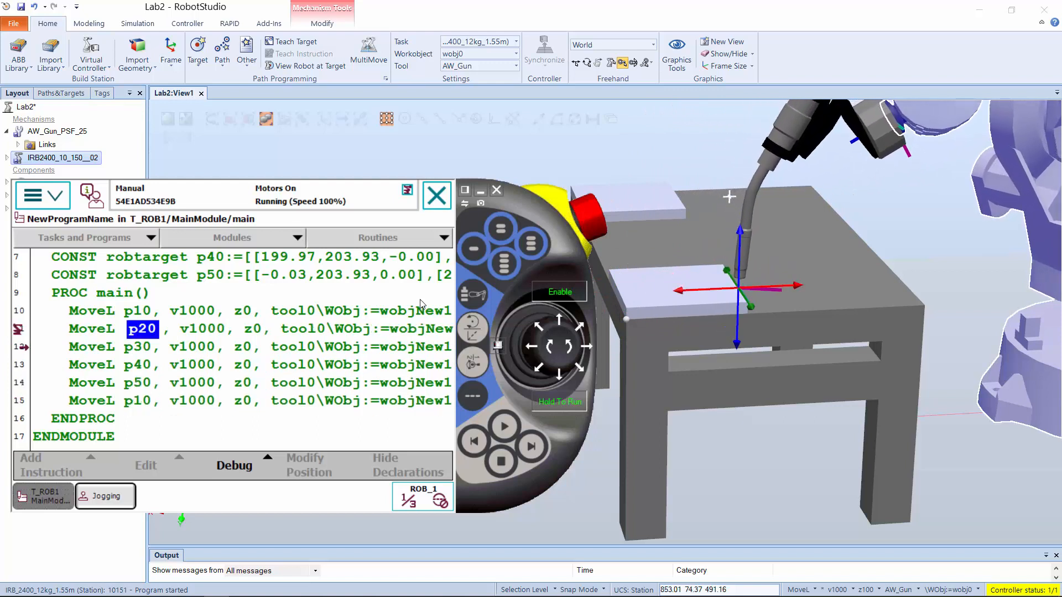
pyautogui.click(501, 460)
pyautogui.moveTo(535, 202); pyautogui.dragTo(710, 149)
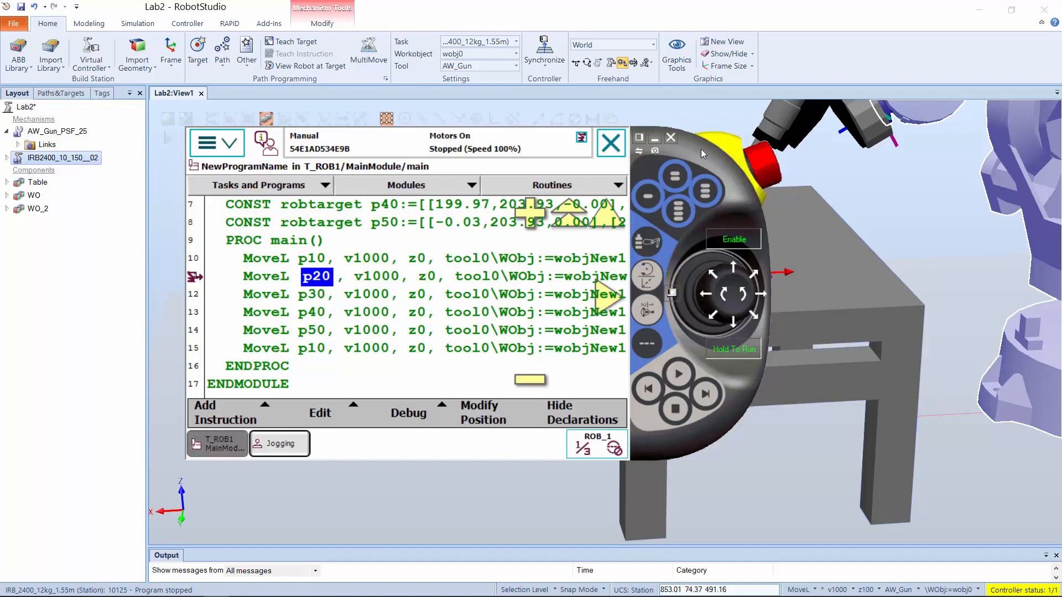
pyautogui.moveTo(701, 148); pyautogui.dragTo(528, 240)
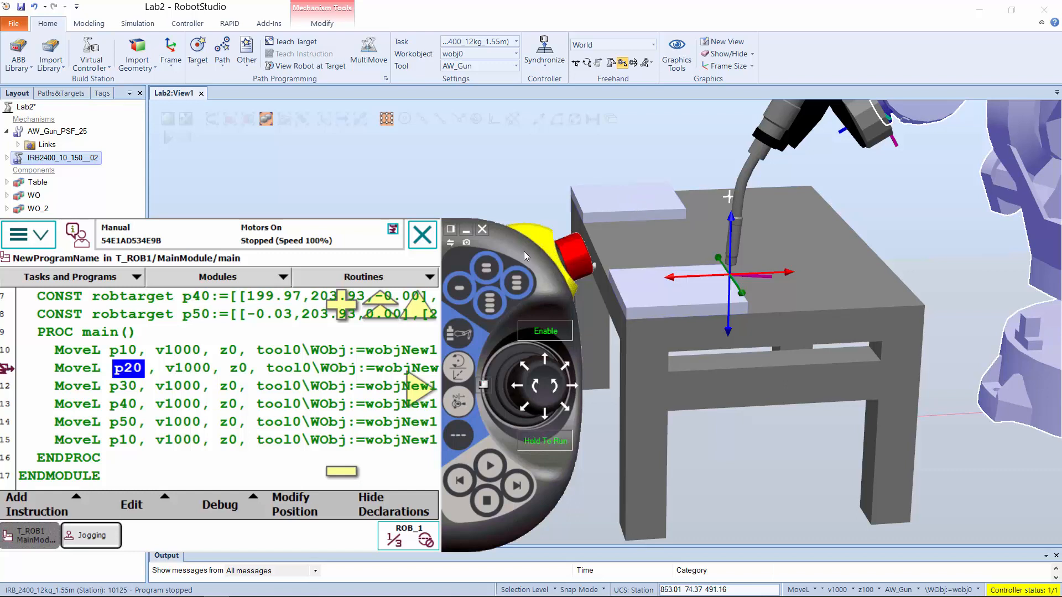
pyautogui.moveTo(509, 247); pyautogui.dragTo(493, 198)
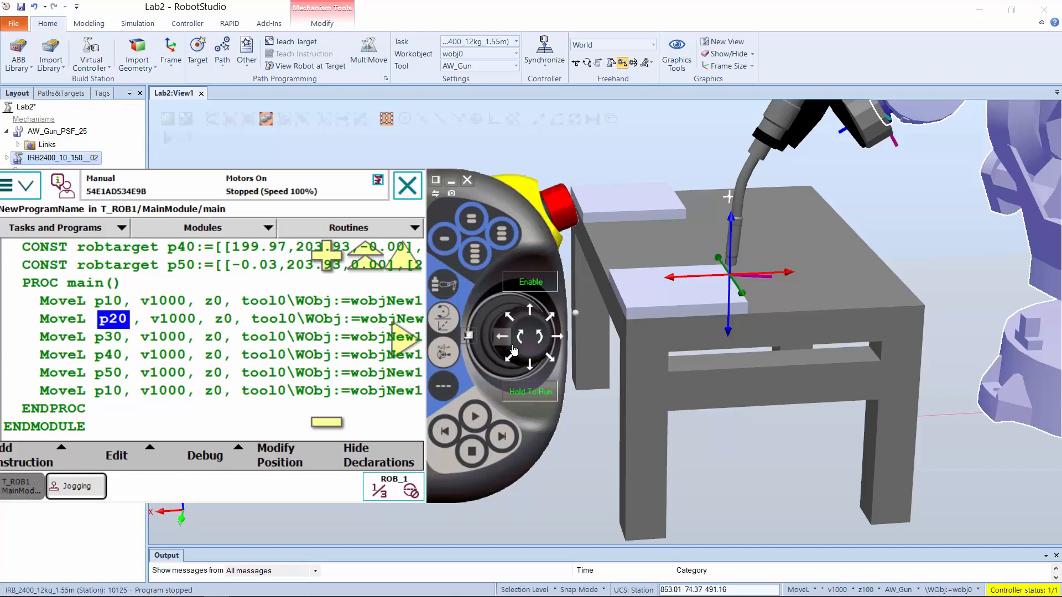
# - Change the work object of the first MoveL p10 instruction and of MoveL p20 to wobjNew2, accepting the loss of the program pointer
pyautogui.moveTo(493, 200); pyautogui.dragTo(547, 155)
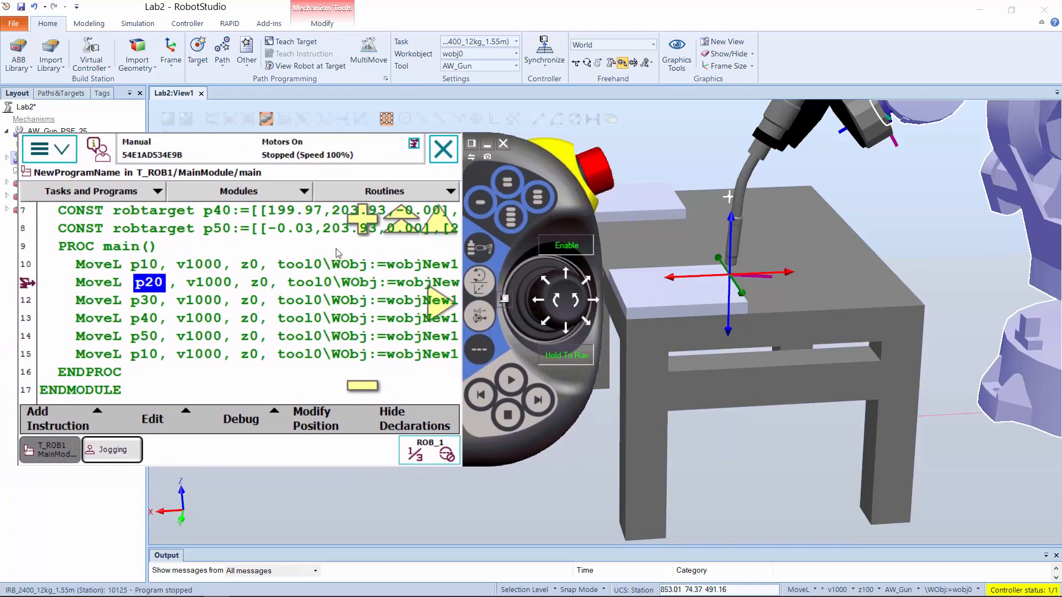
pyautogui.click(402, 266)
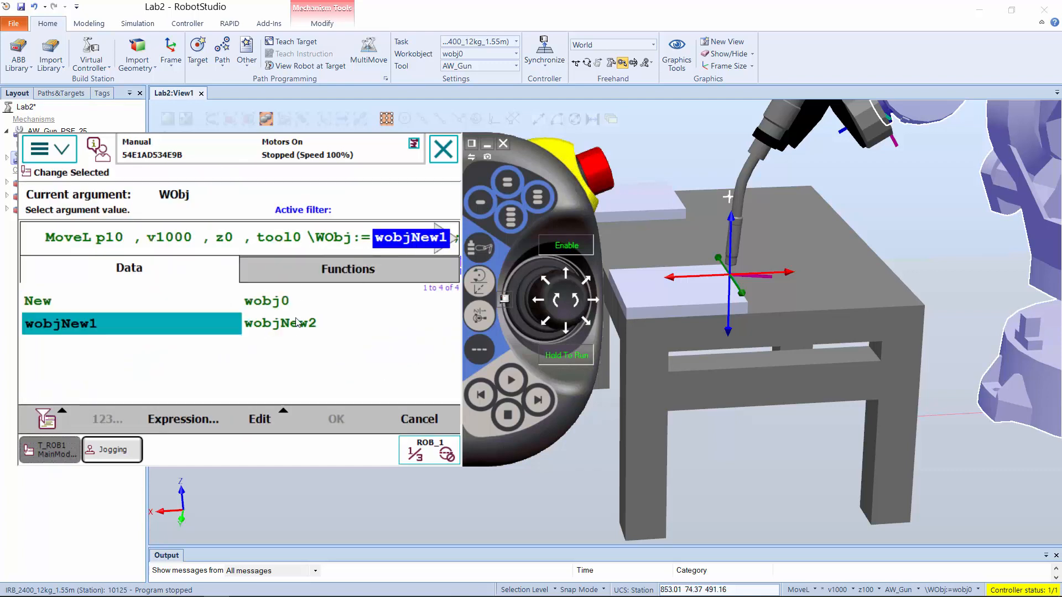
pyautogui.click(298, 324)
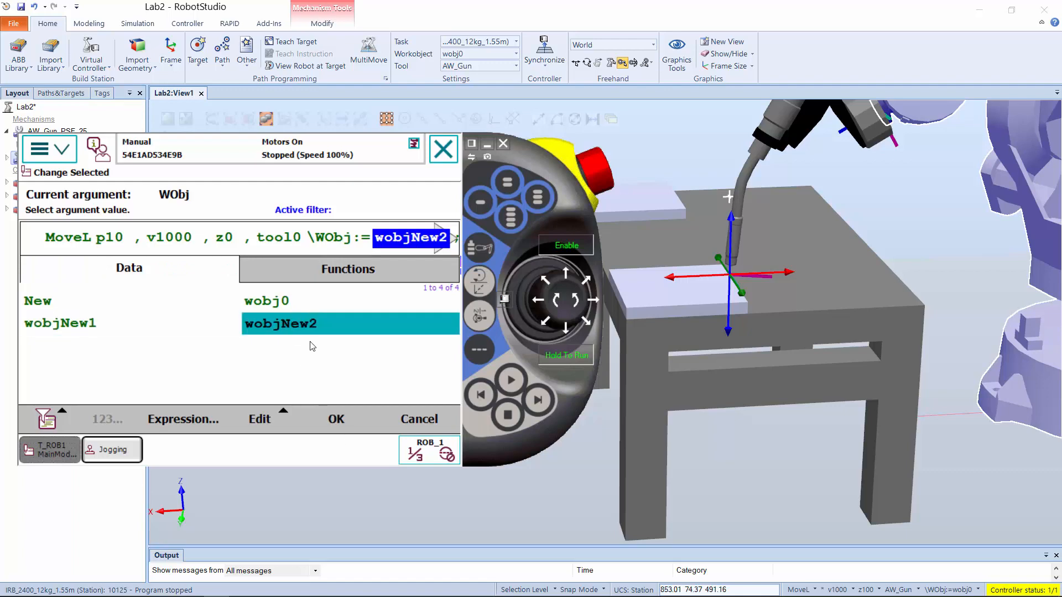
pyautogui.click(330, 419)
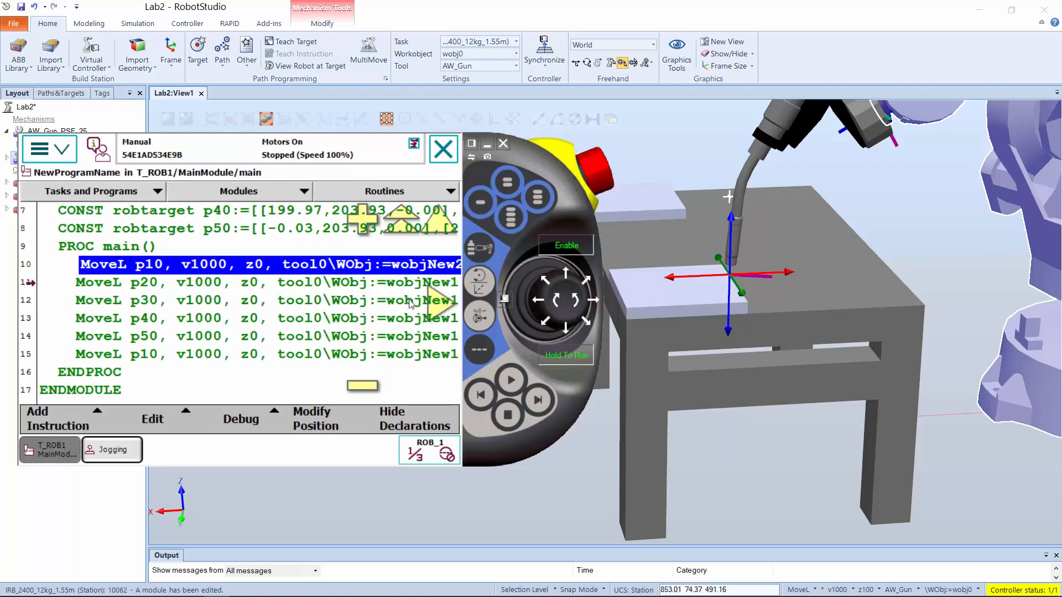
pyautogui.click(418, 288)
pyautogui.click(418, 288)
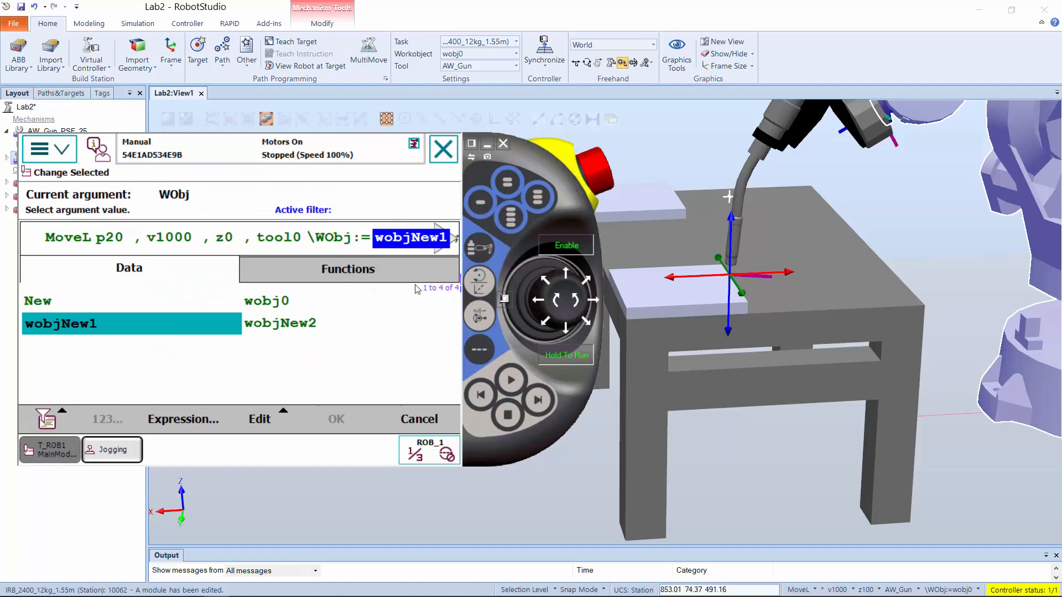
pyautogui.click(304, 324)
pyautogui.click(336, 419)
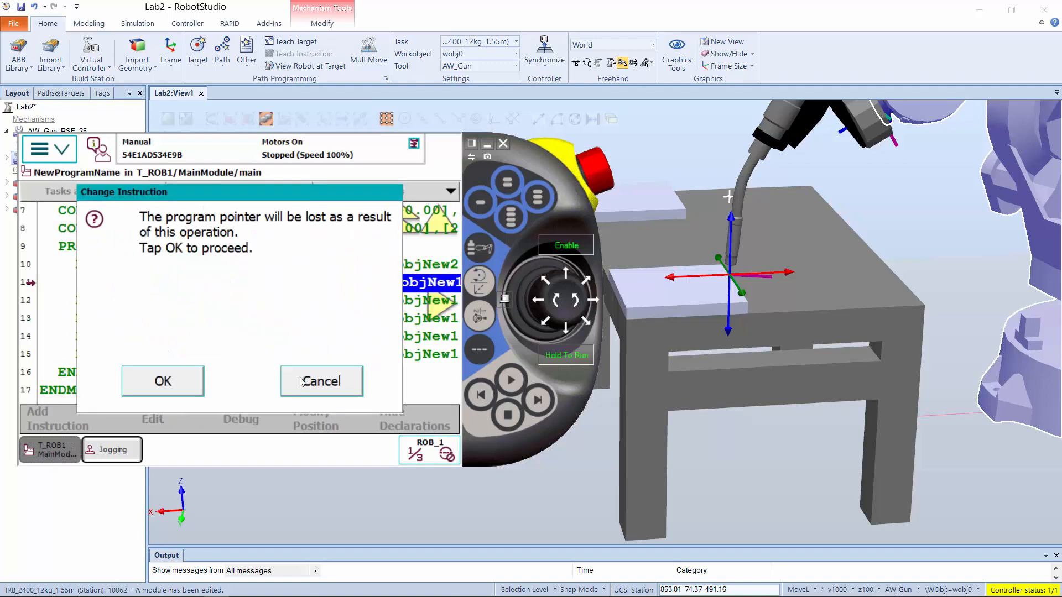
pyautogui.click(184, 382)
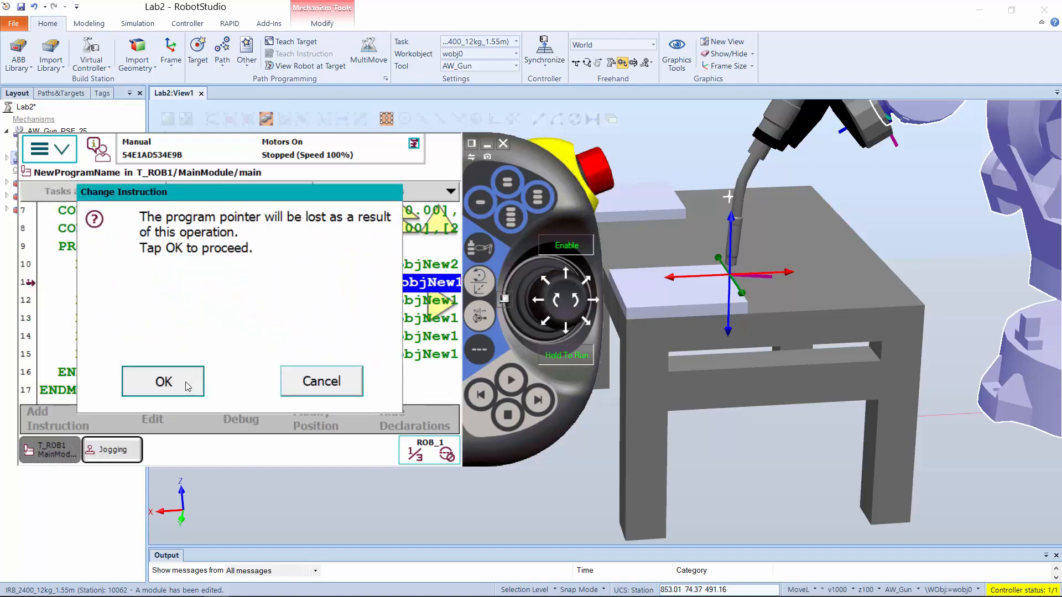
# - Change the work object of the MoveL p30 and MoveL p40 instructions to wobjNew2
pyautogui.click(423, 302)
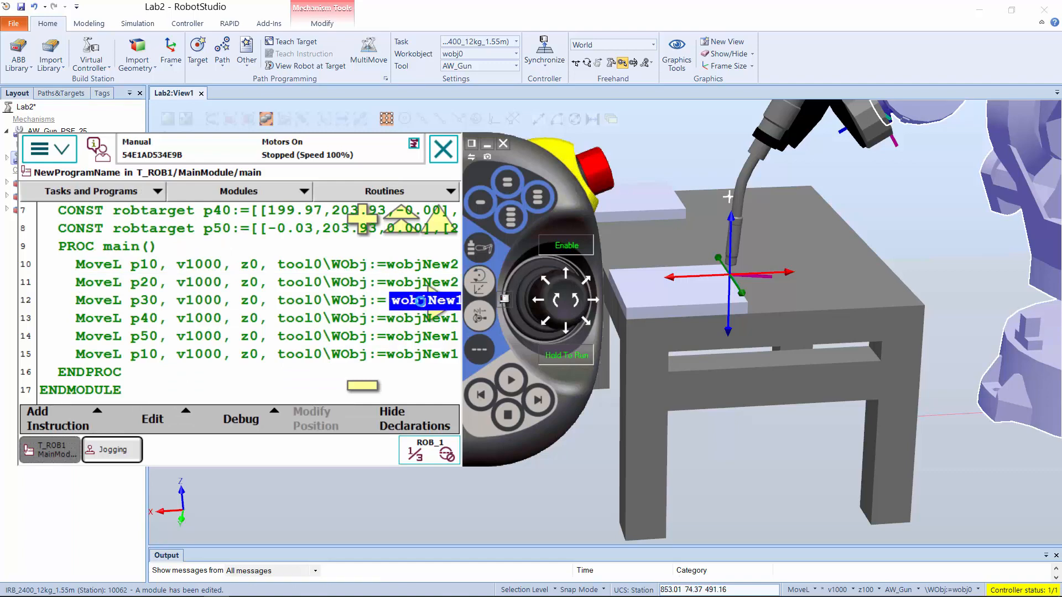
pyautogui.click(423, 301)
pyautogui.click(281, 325)
pyautogui.click(336, 419)
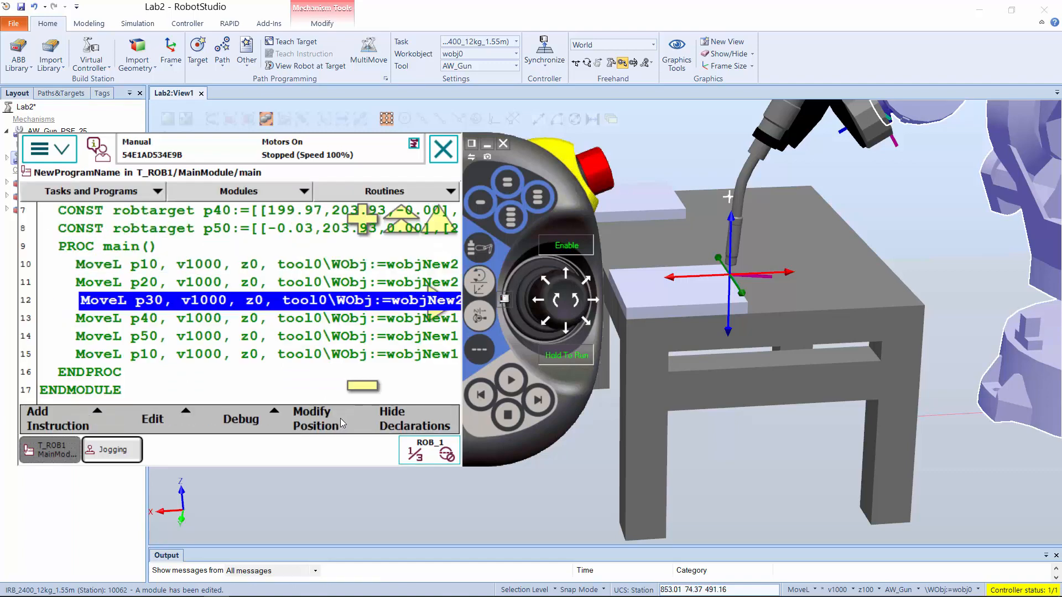
pyautogui.click(420, 320)
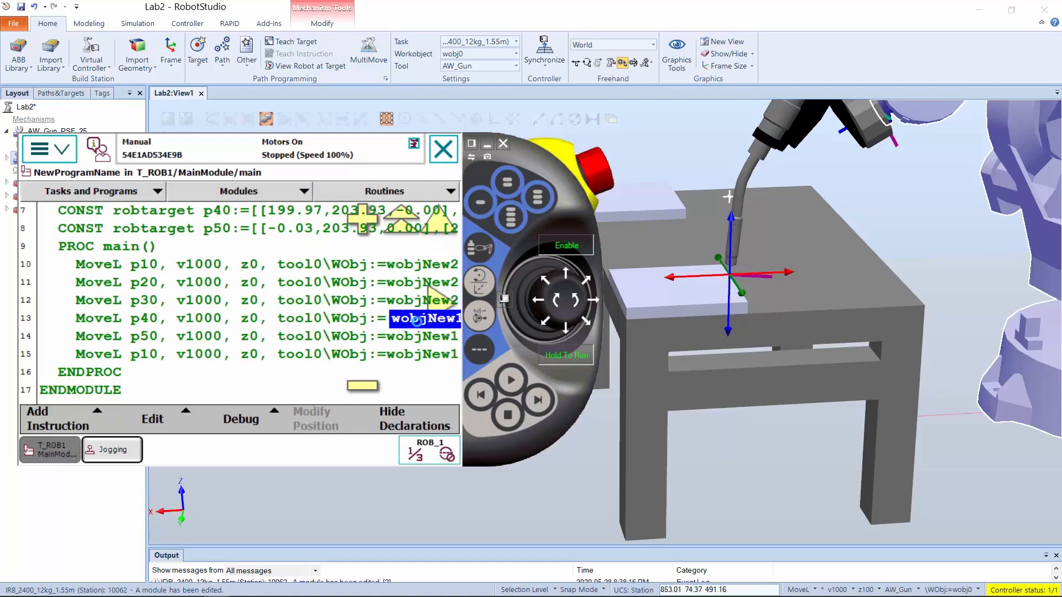
pyautogui.click(420, 321)
pyautogui.click(310, 323)
pyautogui.click(338, 419)
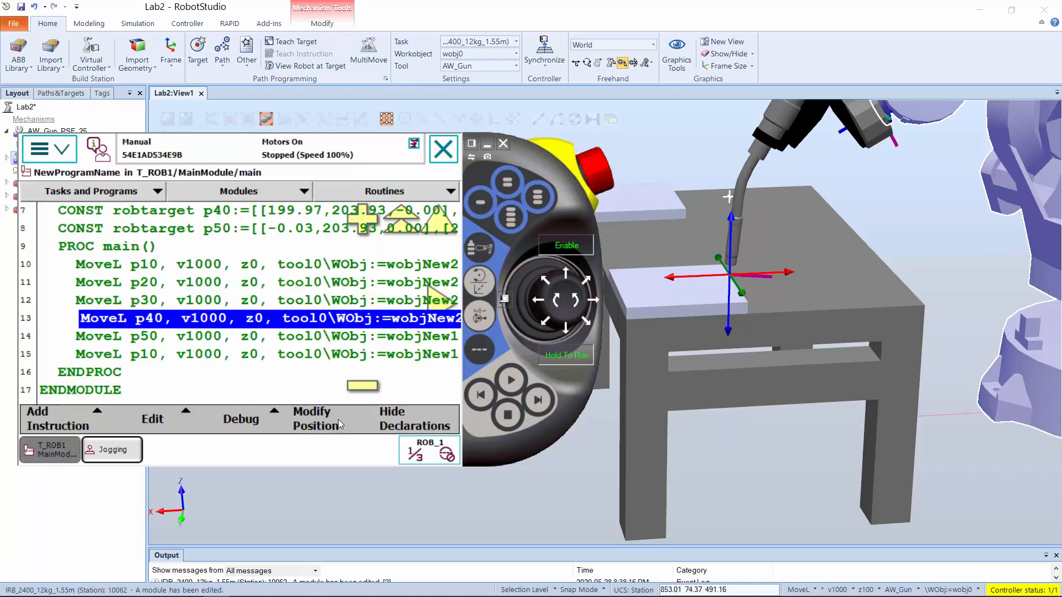
# - Change the work object of MoveL p50 and of the closing MoveL p10 instruction to wobjNew2
pyautogui.click(419, 335)
pyautogui.click(419, 335)
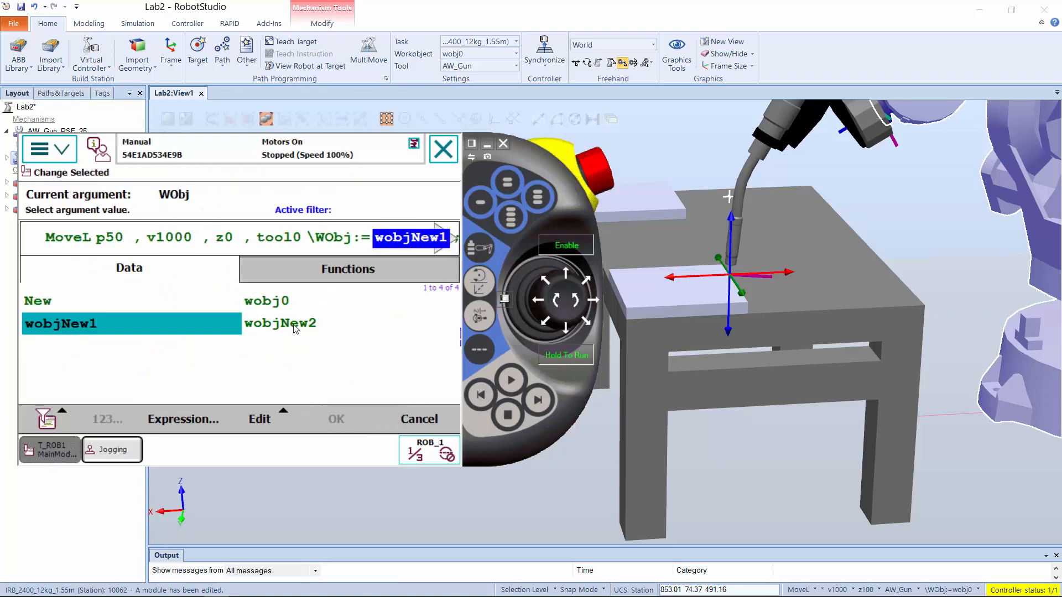
pyautogui.click(292, 326)
pyautogui.click(337, 420)
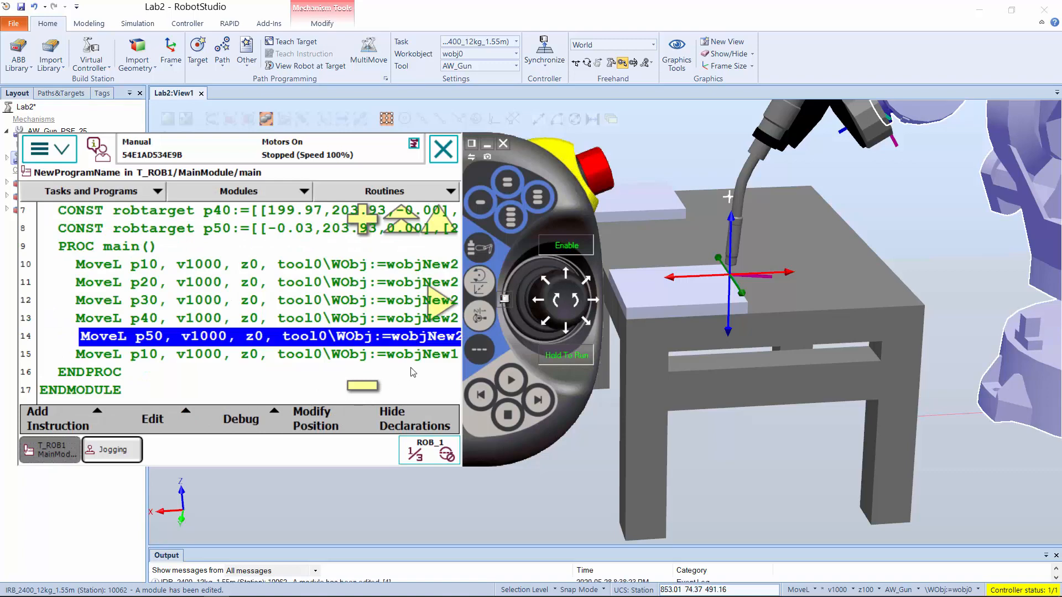
pyautogui.click(436, 355)
pyautogui.click(433, 355)
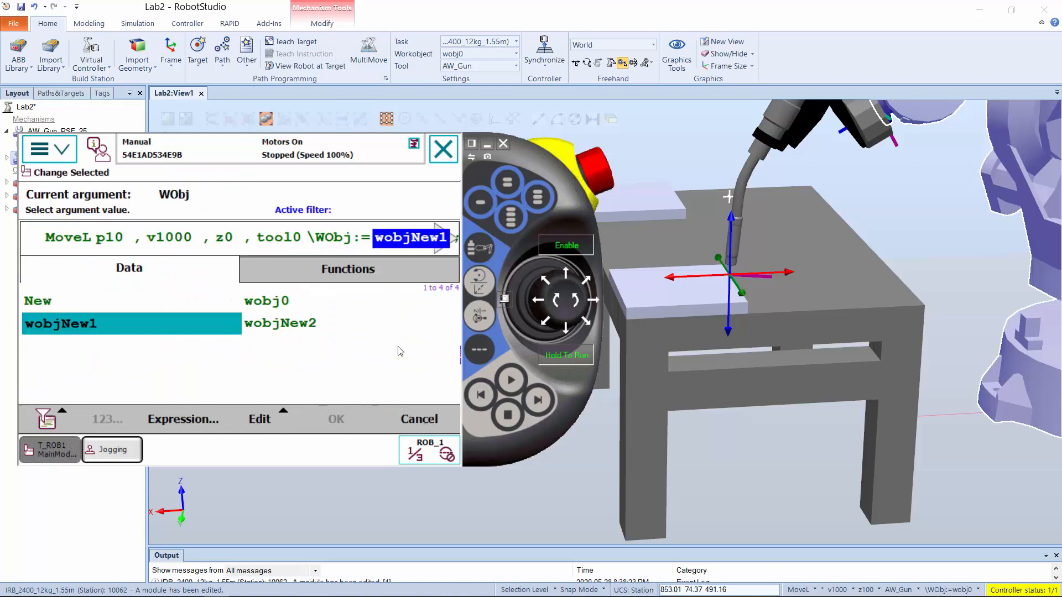
pyautogui.click(304, 328)
pyautogui.click(341, 420)
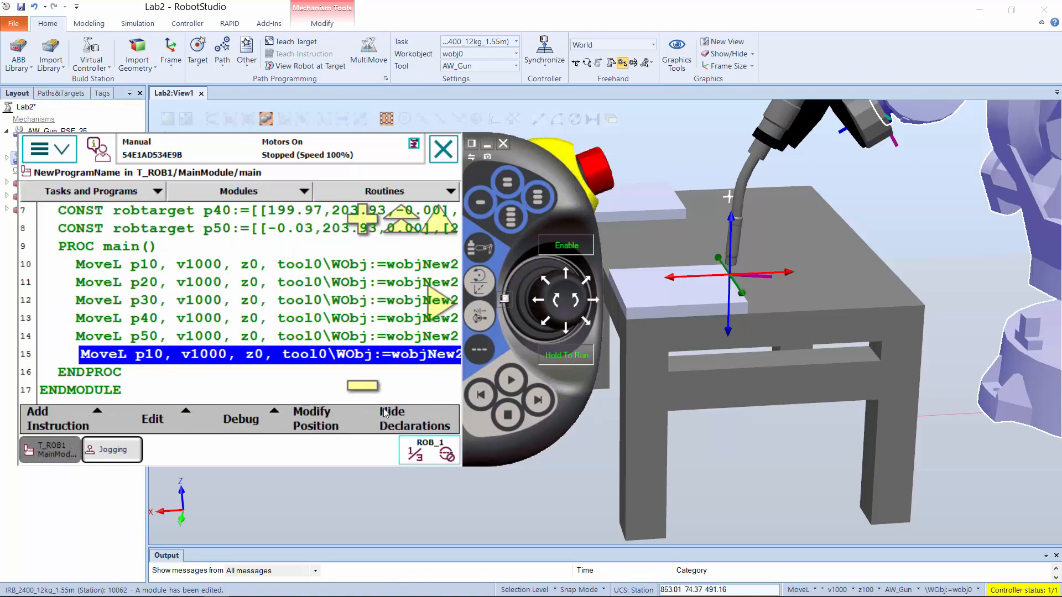
# - Shrink the program text to show whole instruction lines and reset the program pointer to main
pyautogui.click(362, 386)
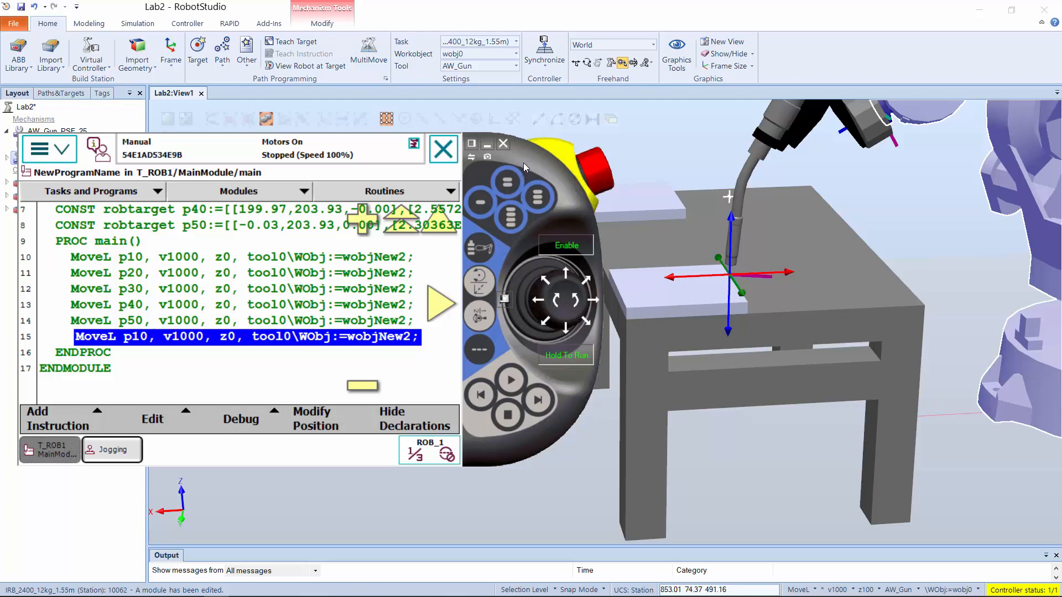
pyautogui.moveTo(525, 167); pyautogui.dragTo(512, 185)
pyautogui.click(230, 437)
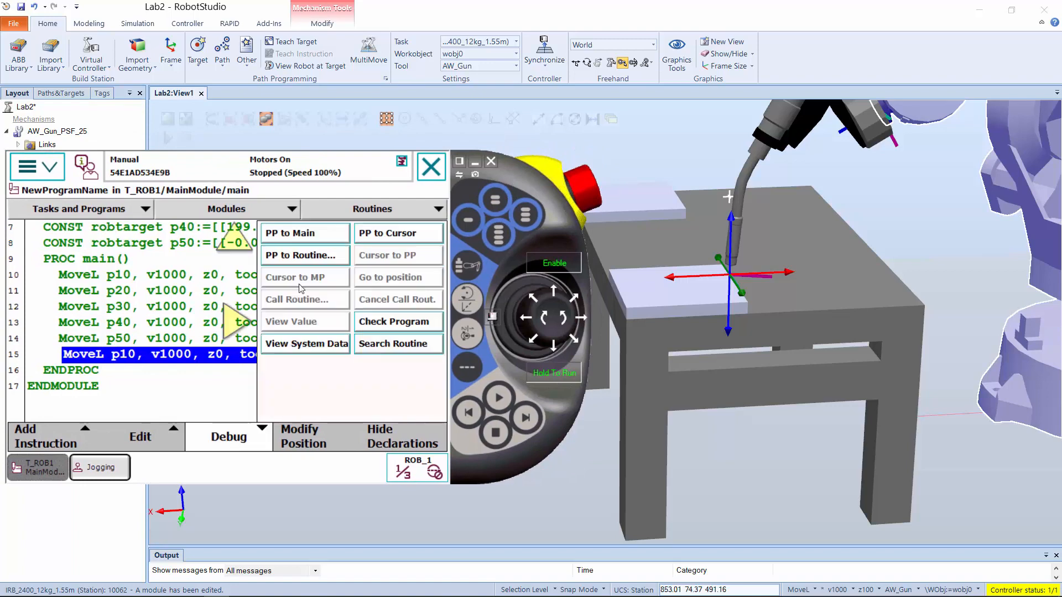
pyautogui.click(310, 234)
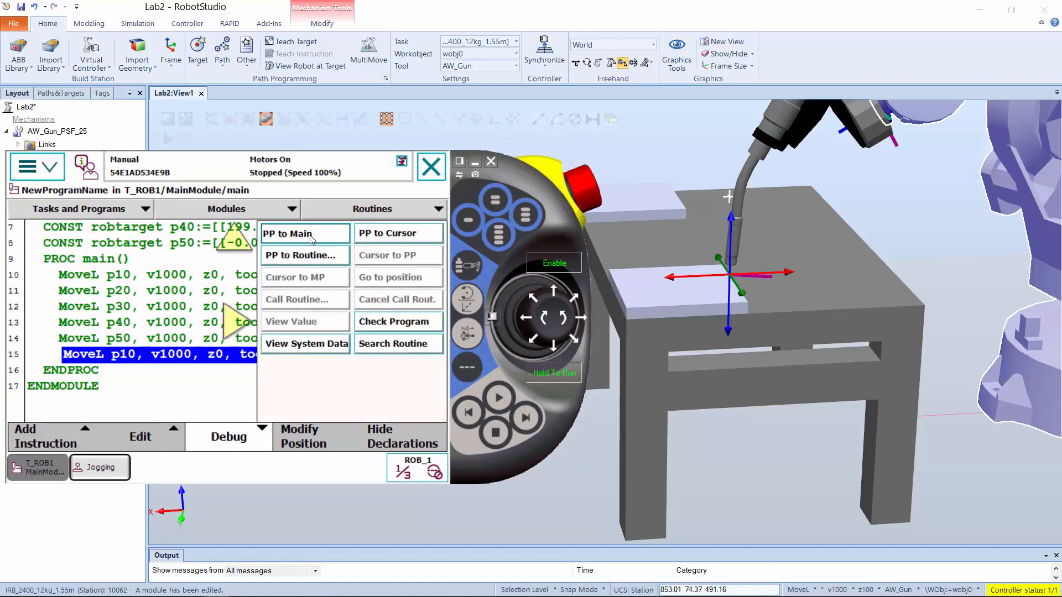
pyautogui.click(245, 434)
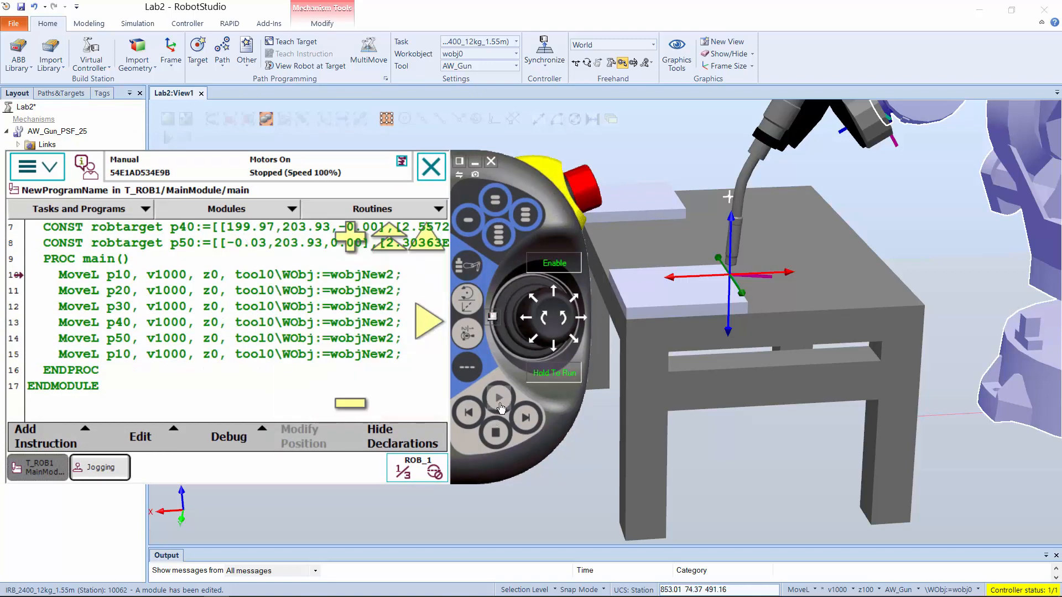
# - Run main with wobjNew2 and keep the pendant clear of the plates while watching the robot trace the second plate's corners
pyautogui.click(500, 401)
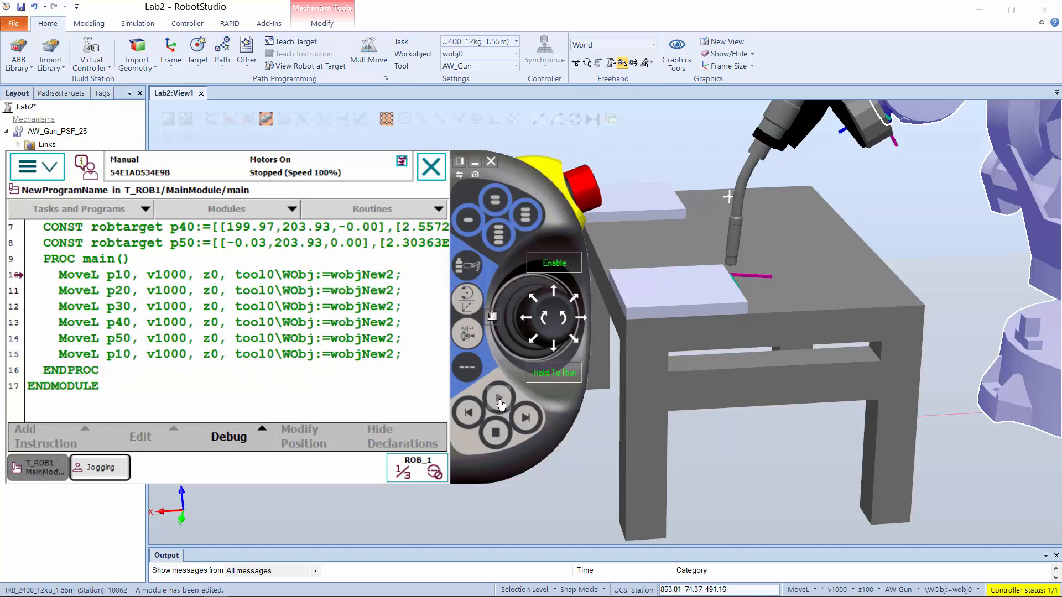
pyautogui.moveTo(539, 181); pyautogui.dragTo(509, 248)
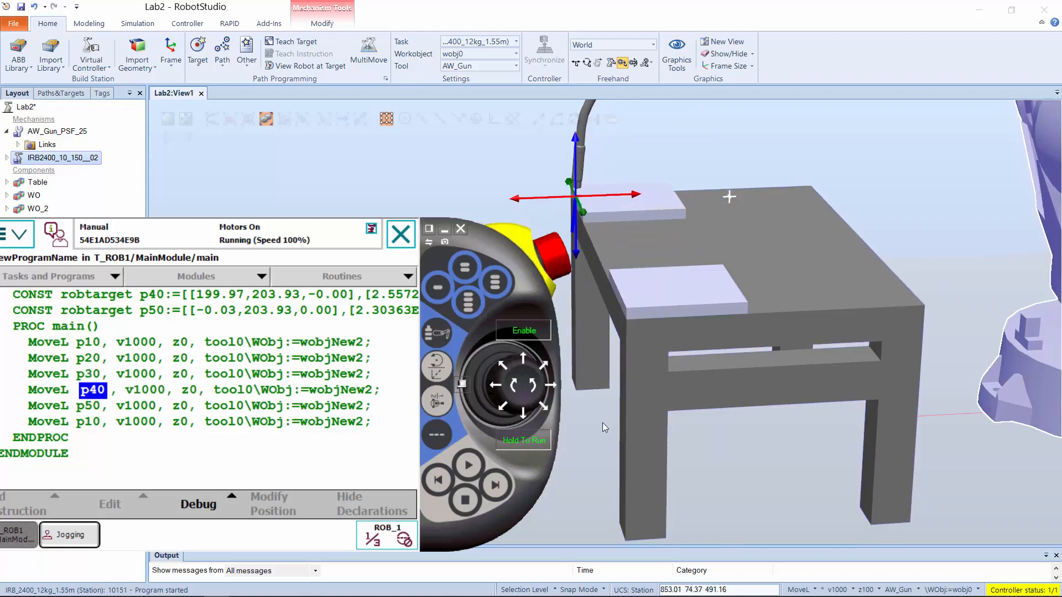
pyautogui.moveTo(493, 249); pyautogui.dragTo(482, 271)
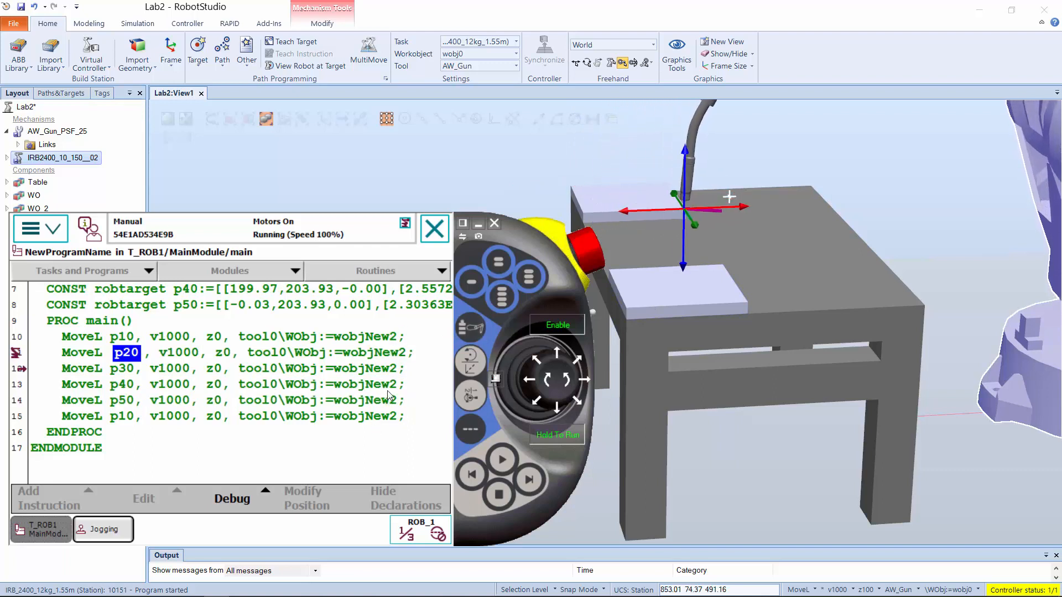
pyautogui.moveTo(534, 247); pyautogui.dragTo(509, 237)
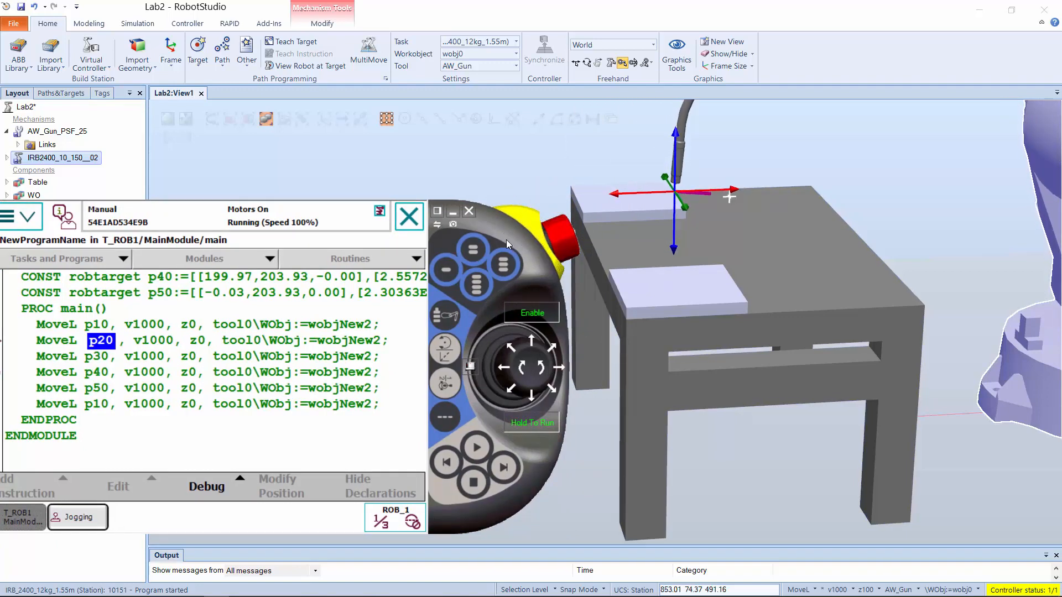
pyautogui.moveTo(506, 240); pyautogui.dragTo(537, 221)
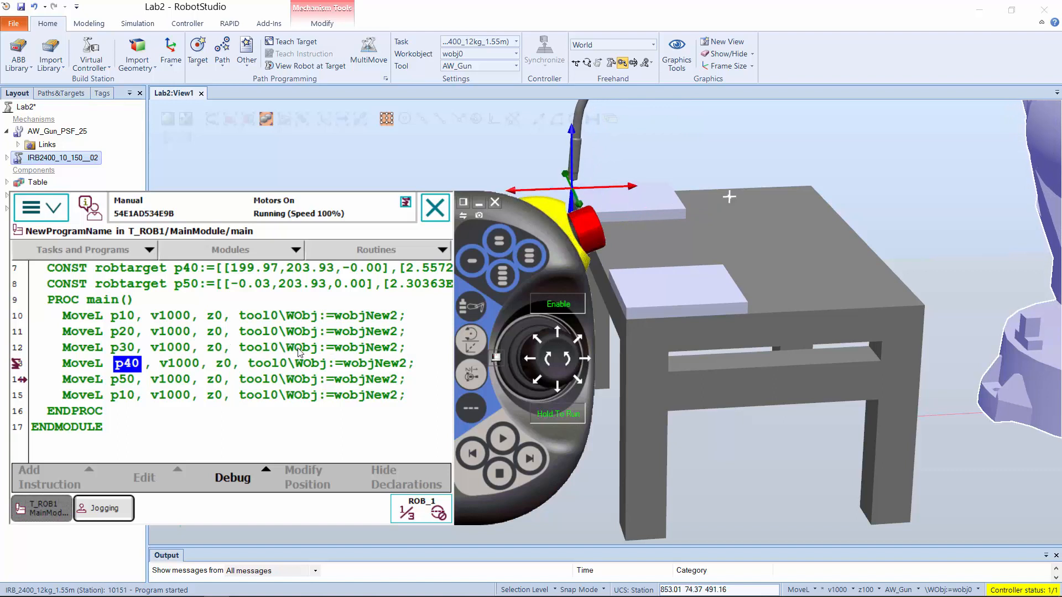
pyautogui.moveTo(516, 213); pyautogui.dragTo(482, 211)
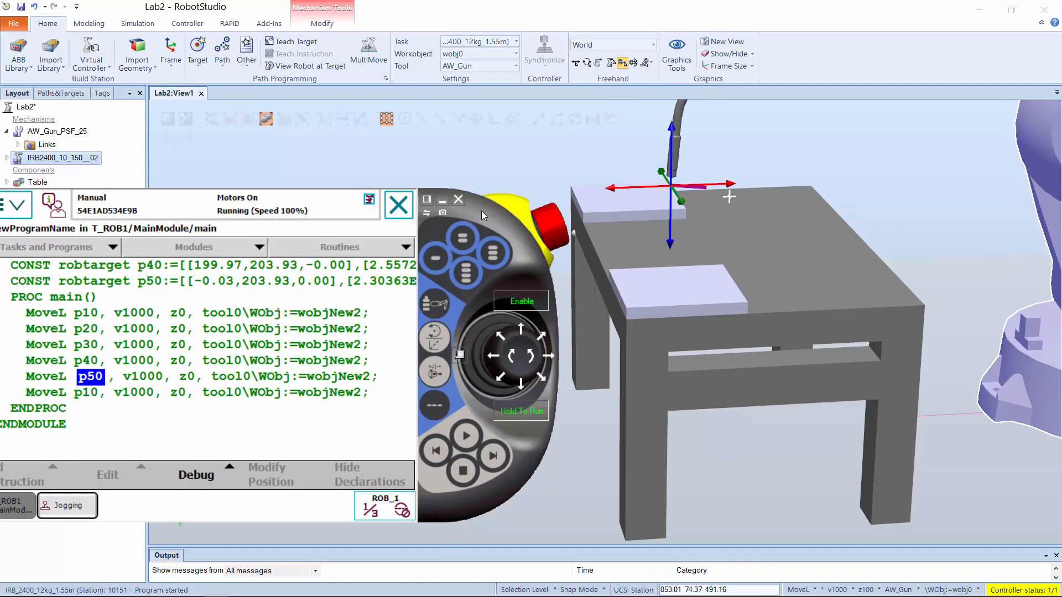